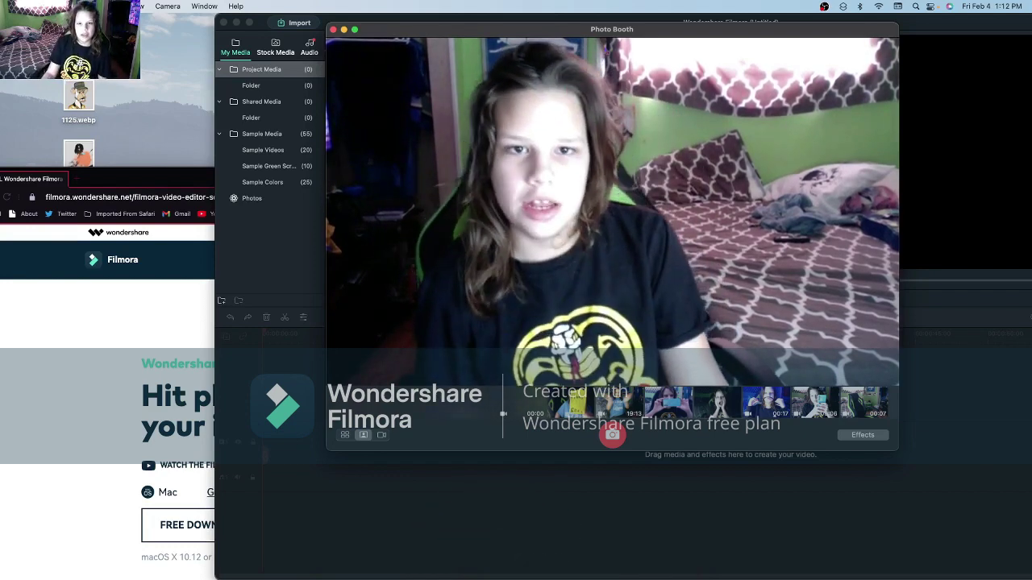
Move the Photo Booth window aside and import the 2022-02-04 12.11 PM movie into the Filmora project media.
left_click_drag(577, 29, 225, 20)
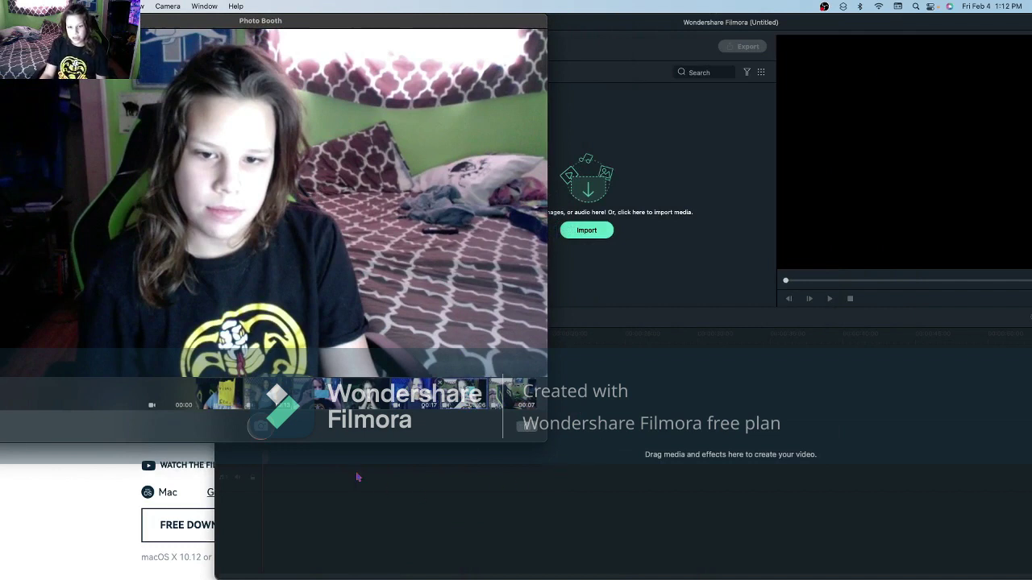
left_click_drag(358, 477, 280, 475)
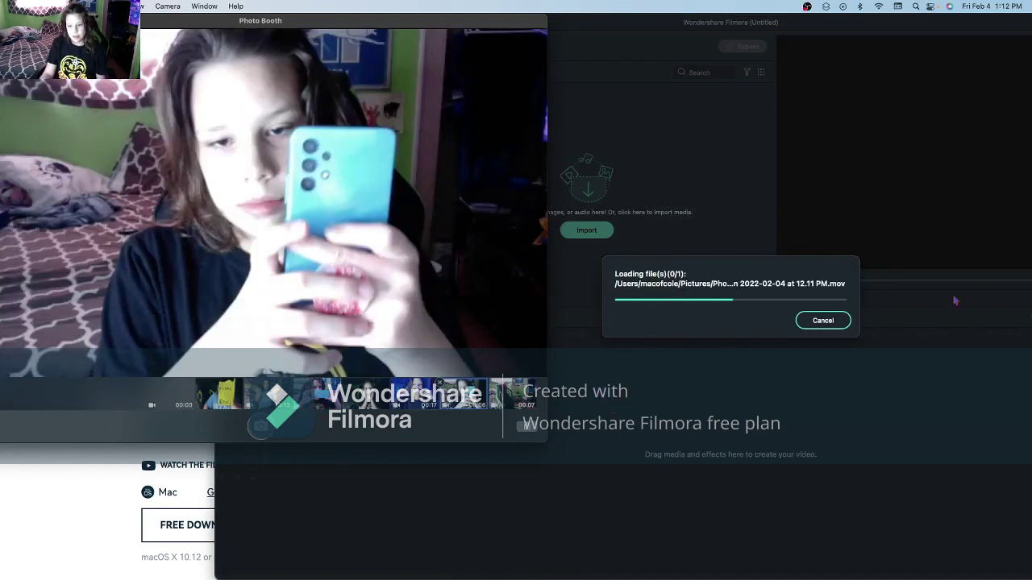
Switch to OBS to resume the paused recording, and minimize its window.
mouse_move(569, 569)
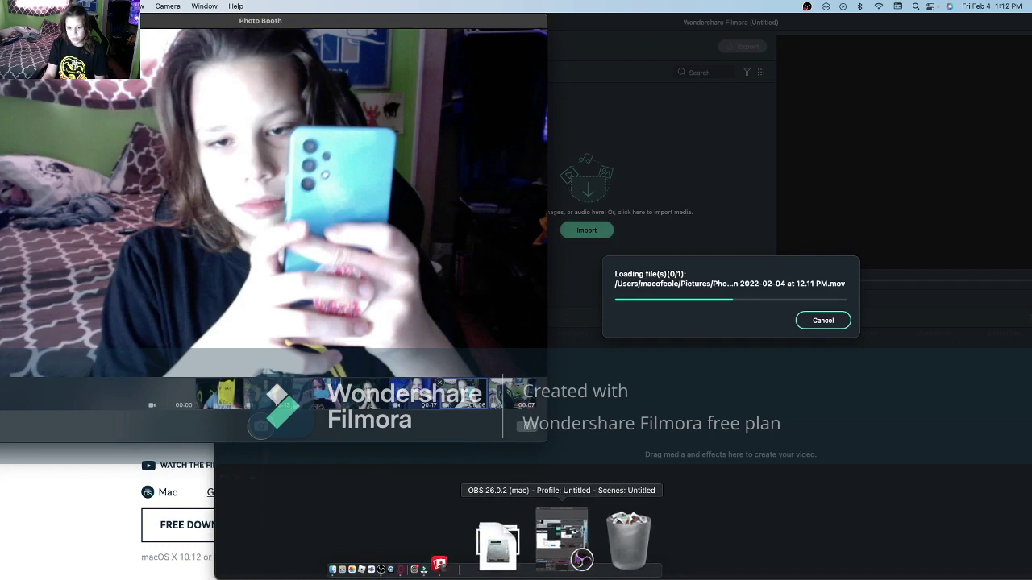
left_click(581, 558)
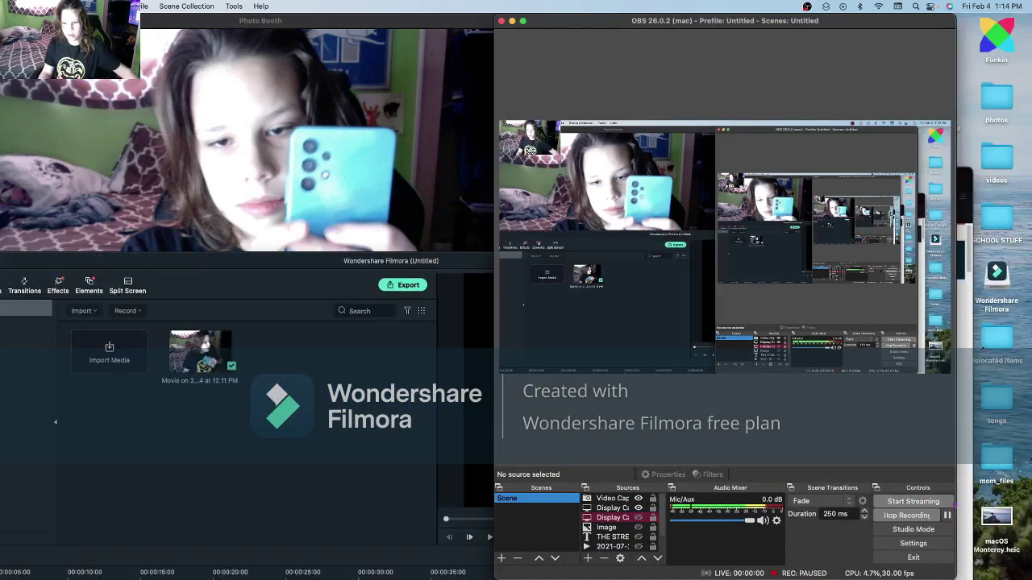
left_click_drag(709, 23, 743, 23)
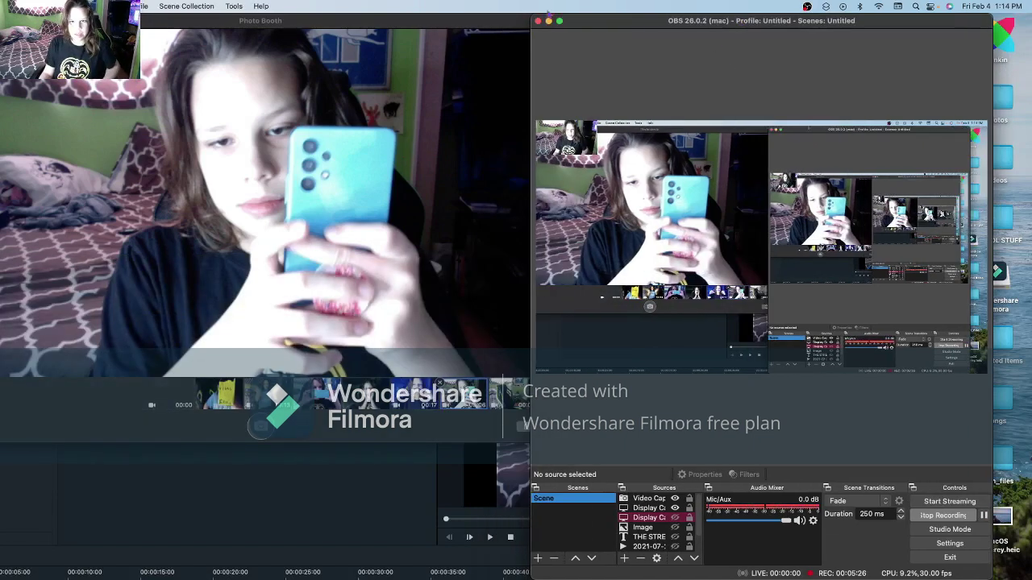
left_click(553, 21)
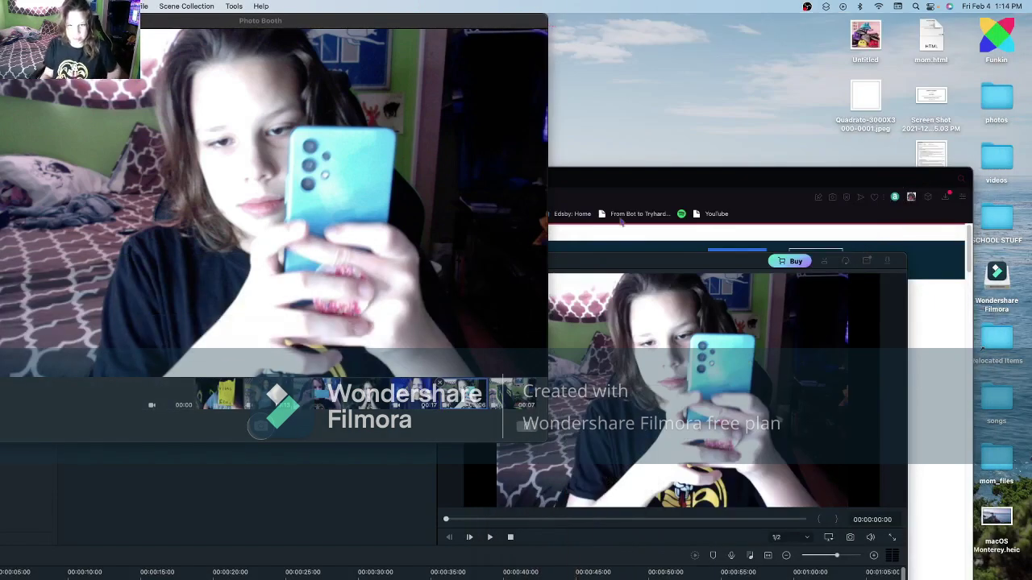
Reposition the Filmora window and place the two Photo Booth movies end to end on the first video track.
left_click_drag(642, 266, 206, 27)
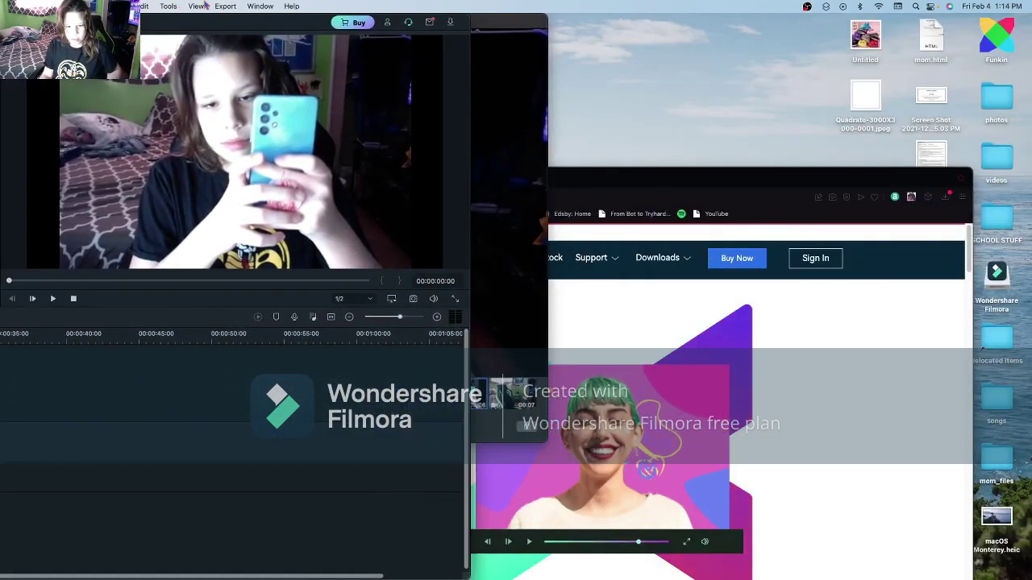
left_click_drag(482, 393, 12, 449)
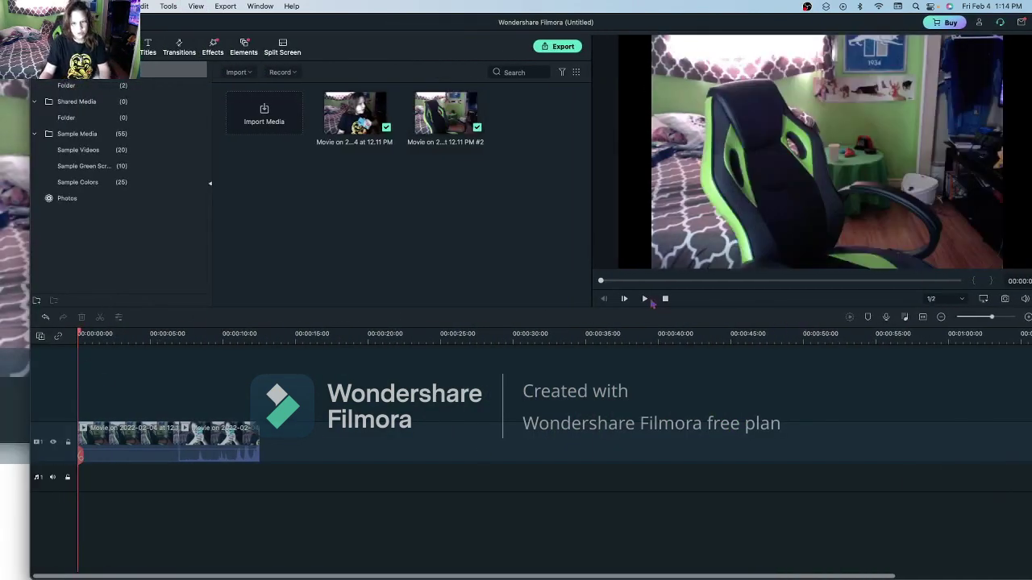
Swap the two clips on the video track so the phone clip precedes the chair clip, and play across the cut.
left_click(645, 299)
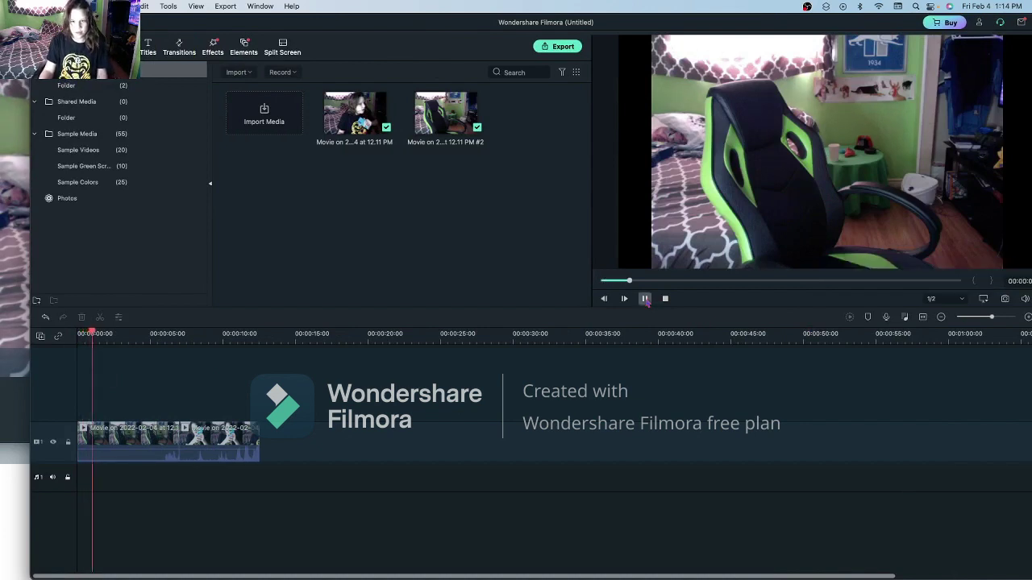
mouse_move(211, 447)
left_mouse_down()
mouse_move(112, 454)
mouse_move(279, 448)
mouse_move(220, 449)
left_mouse_up()
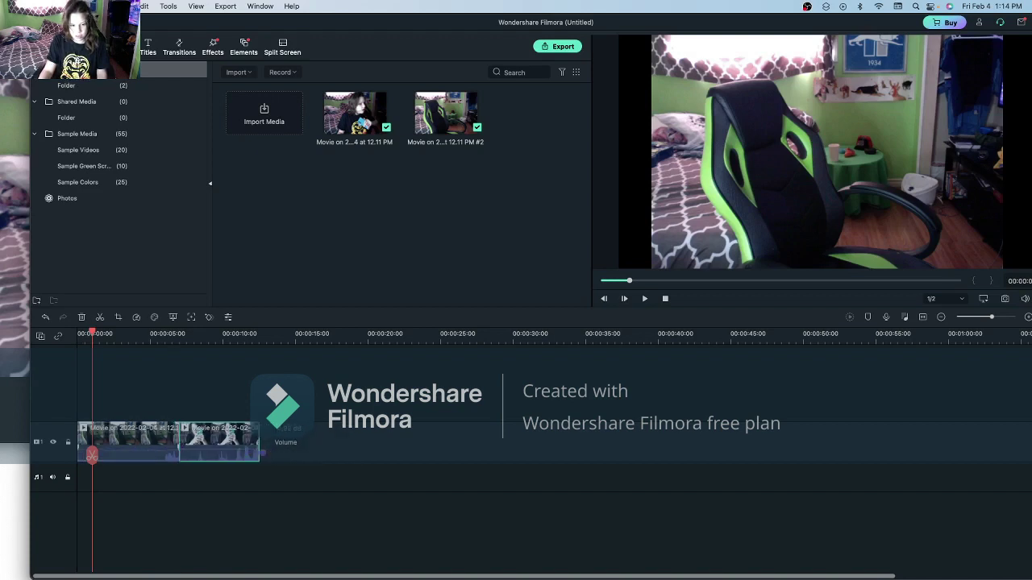
left_click_drag(129, 447, 312, 441)
left_click_drag(218, 441, 116, 441)
left_click_drag(335, 447, 226, 444)
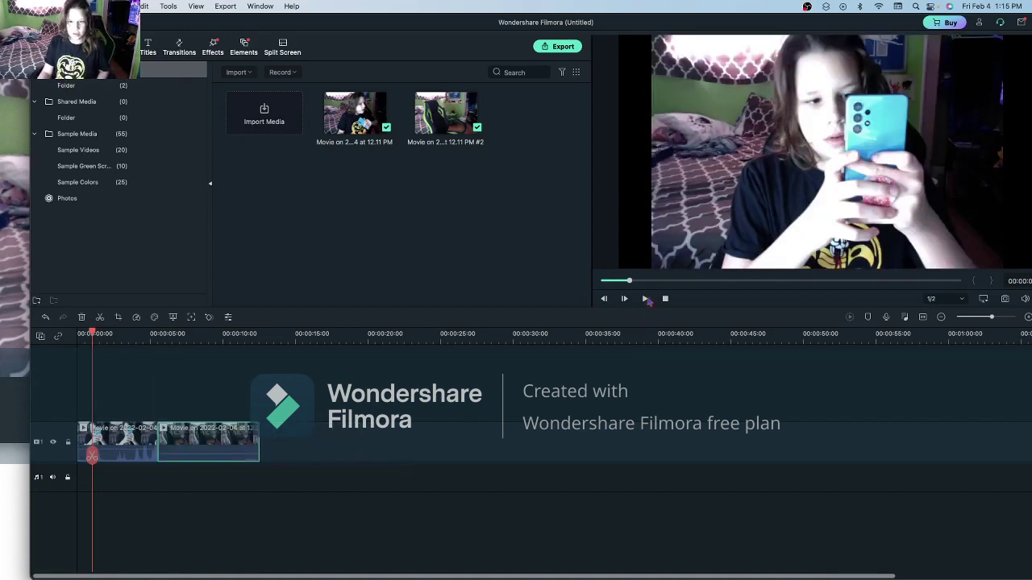
left_click(646, 299)
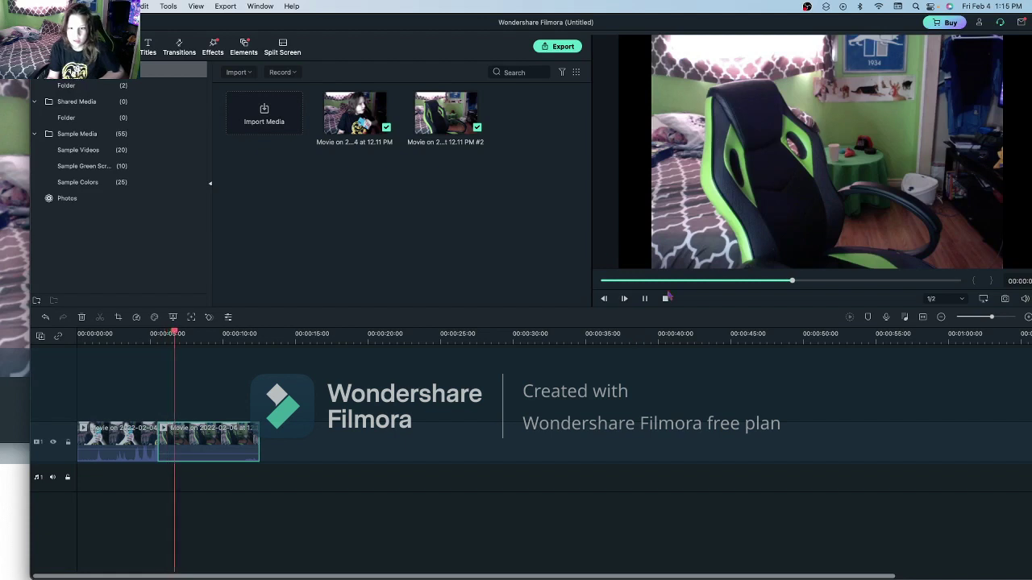
left_click(645, 299)
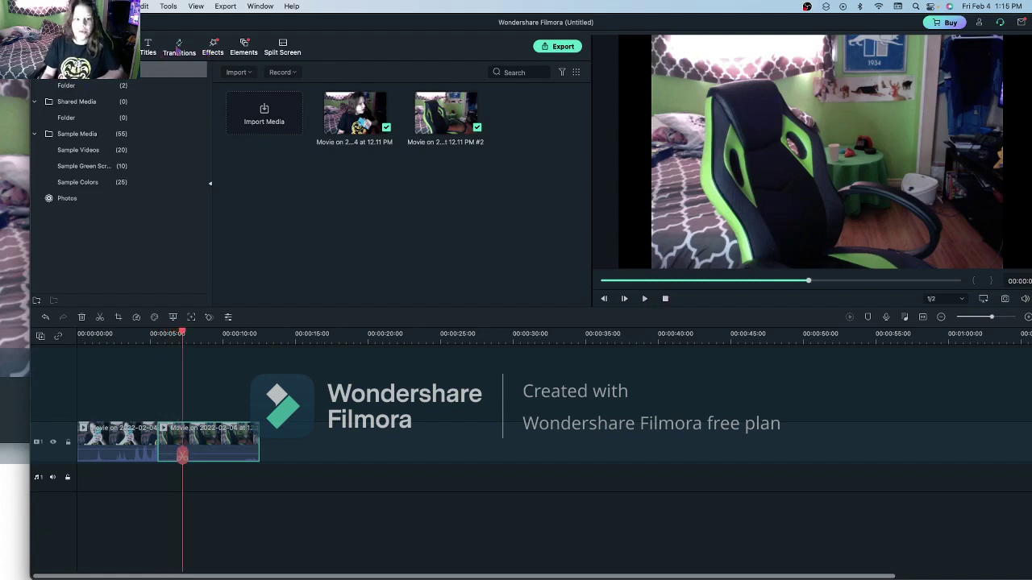
Browse the Recommended and Basic transition categories for a transition to use between the two clips.
left_click(178, 51)
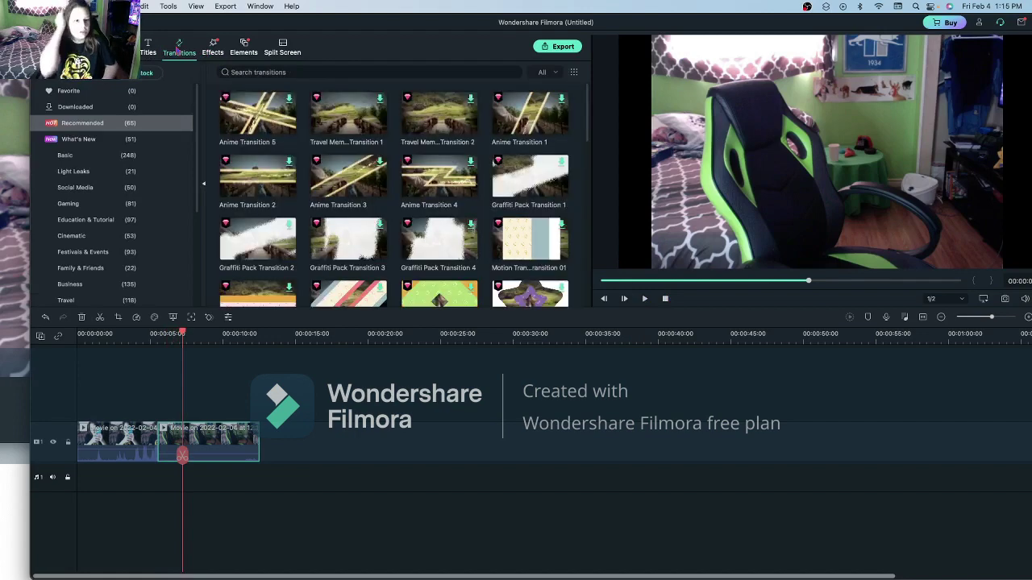
scroll(419, 233, "down", 10)
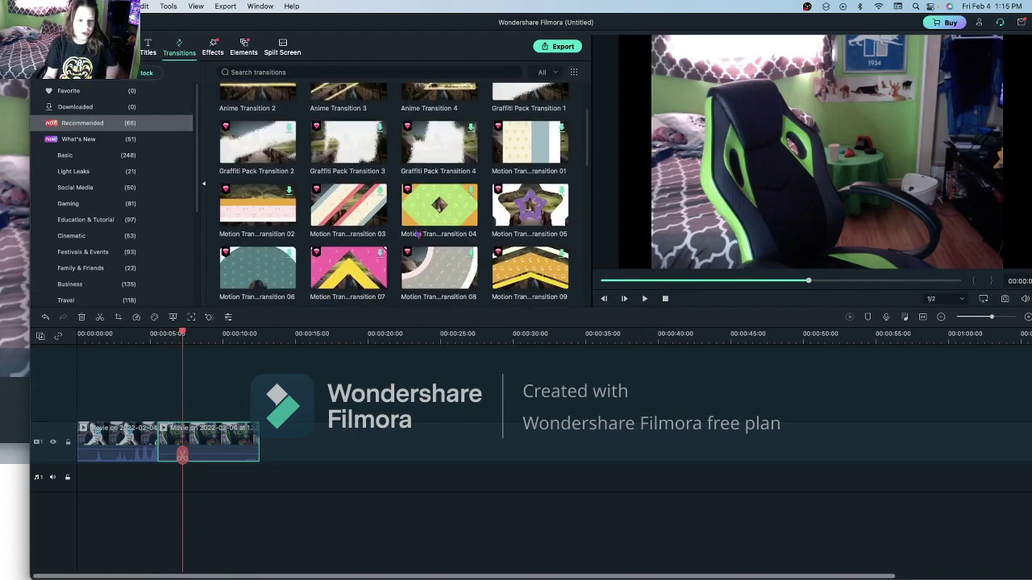
scroll(411, 236, "down", 10)
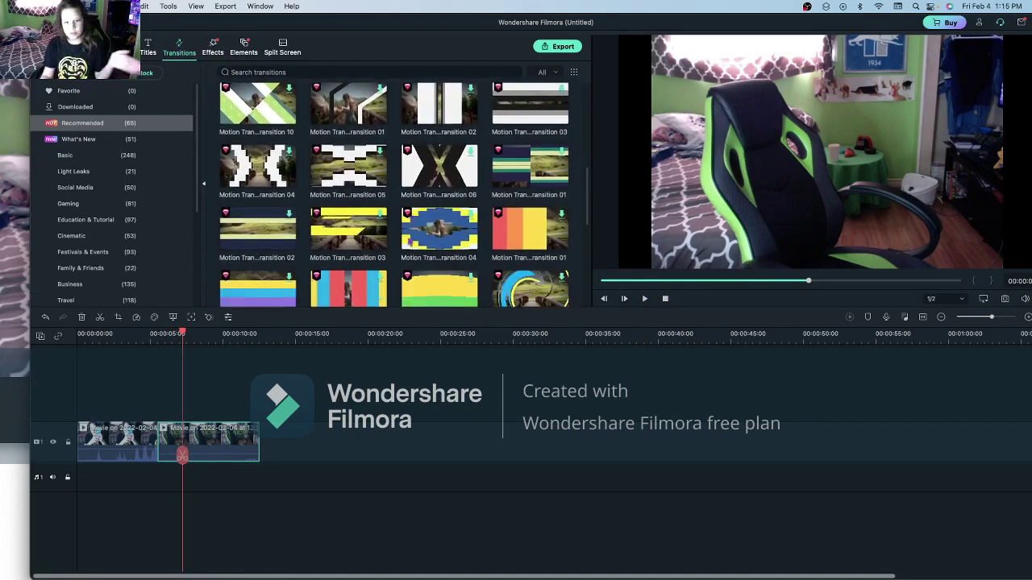
scroll(406, 241, "down", 3)
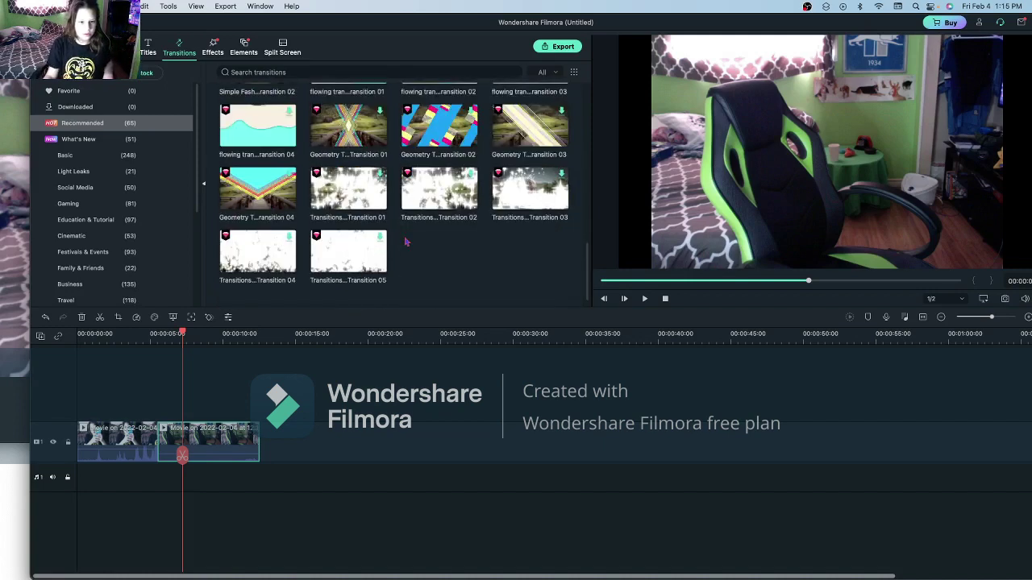
left_click(90, 157)
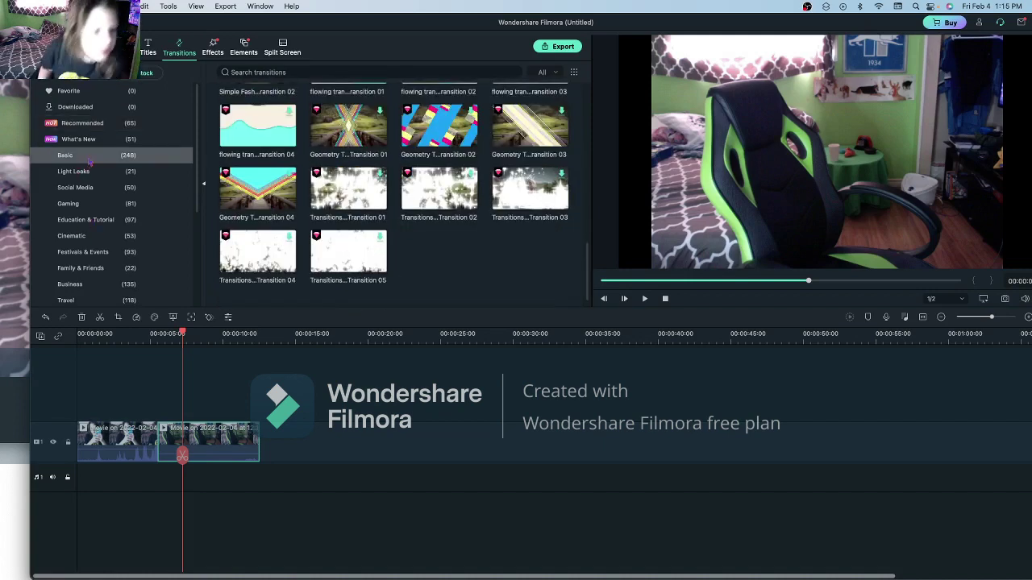
scroll(217, 213, "down", 10)
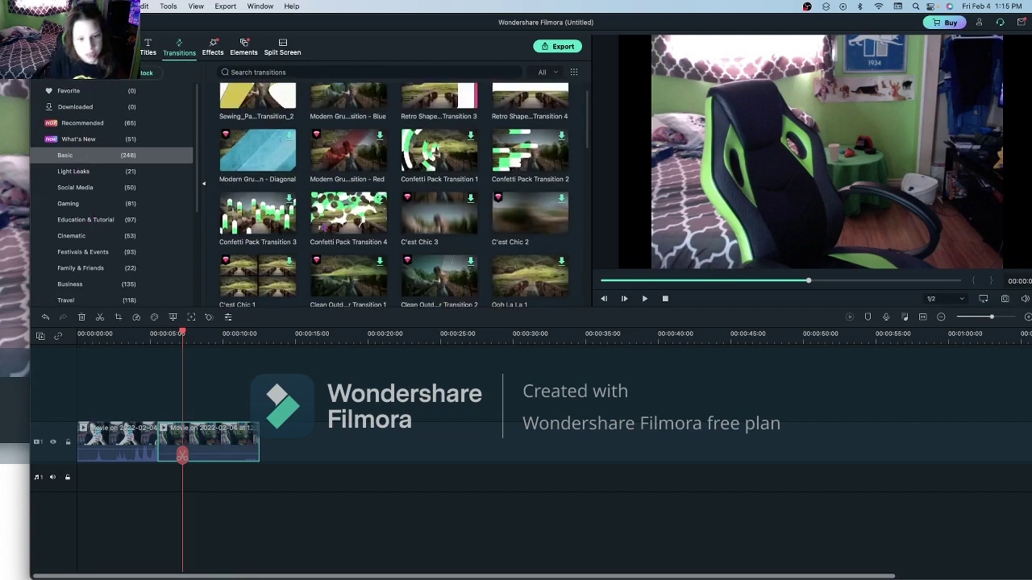
scroll(308, 236, "down", 15)
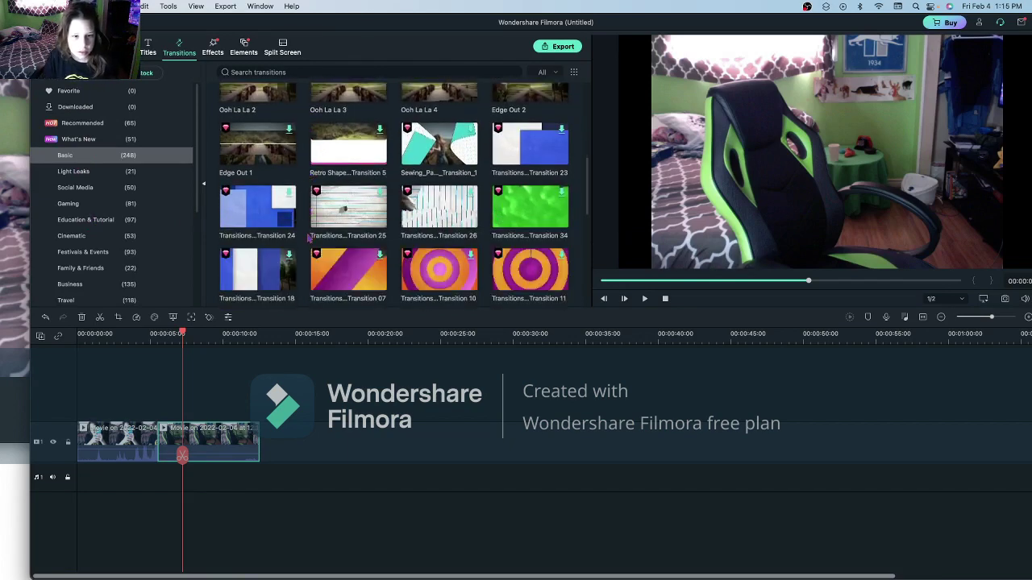
scroll(307, 237, "down", 15)
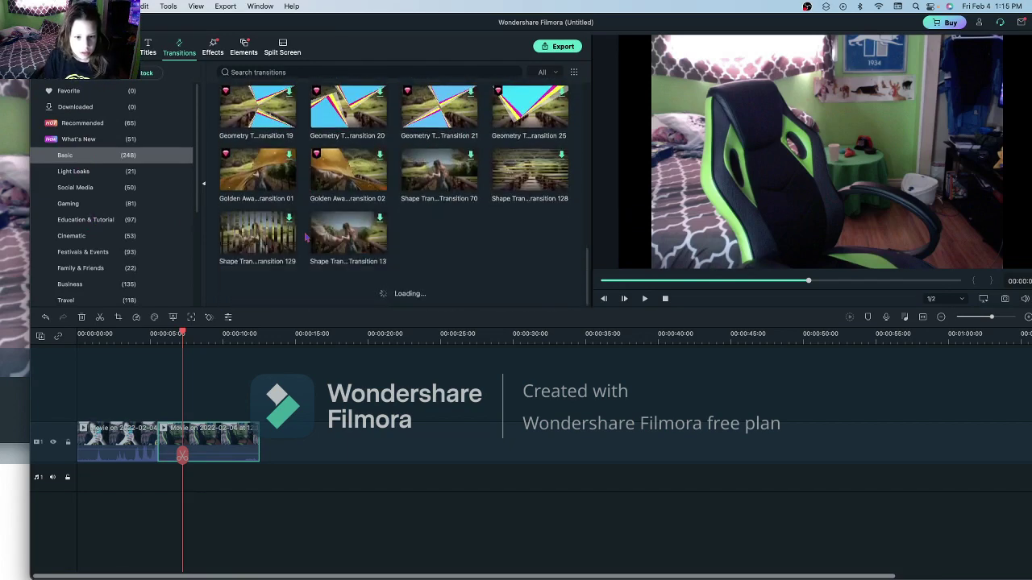
scroll(307, 237, "down", 15)
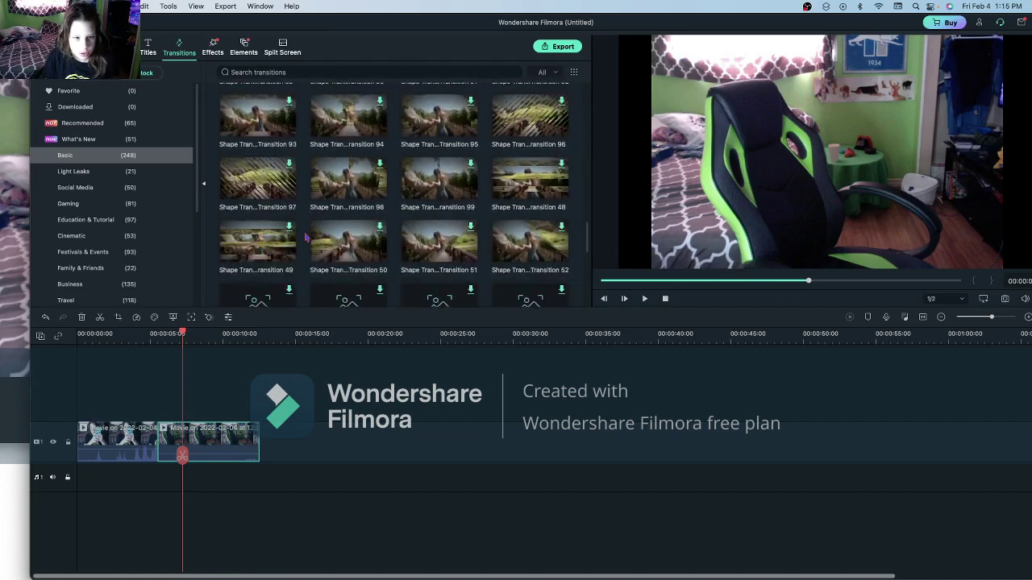
scroll(307, 238, "down", 2)
scroll(306, 238, "down", 1)
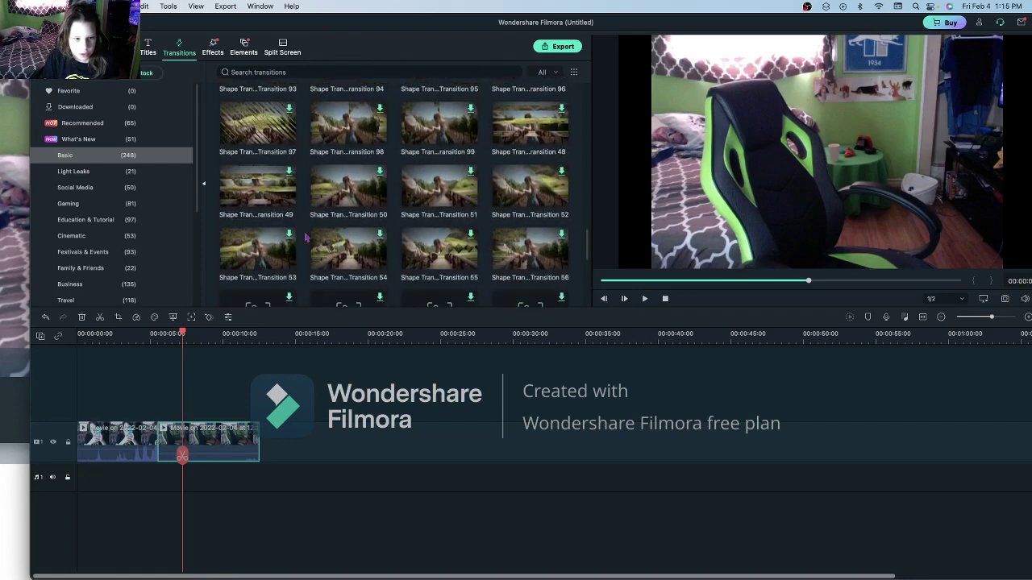
scroll(305, 237, "down", 1)
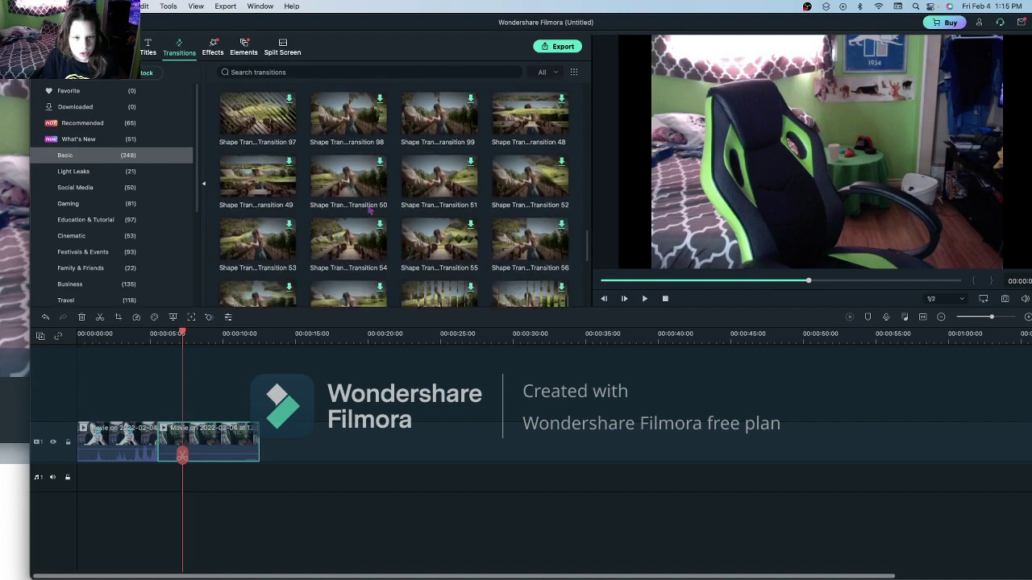
Apply Shape transition 51 at the cut between the two clips and play through it.
left_click_drag(447, 187, 156, 453)
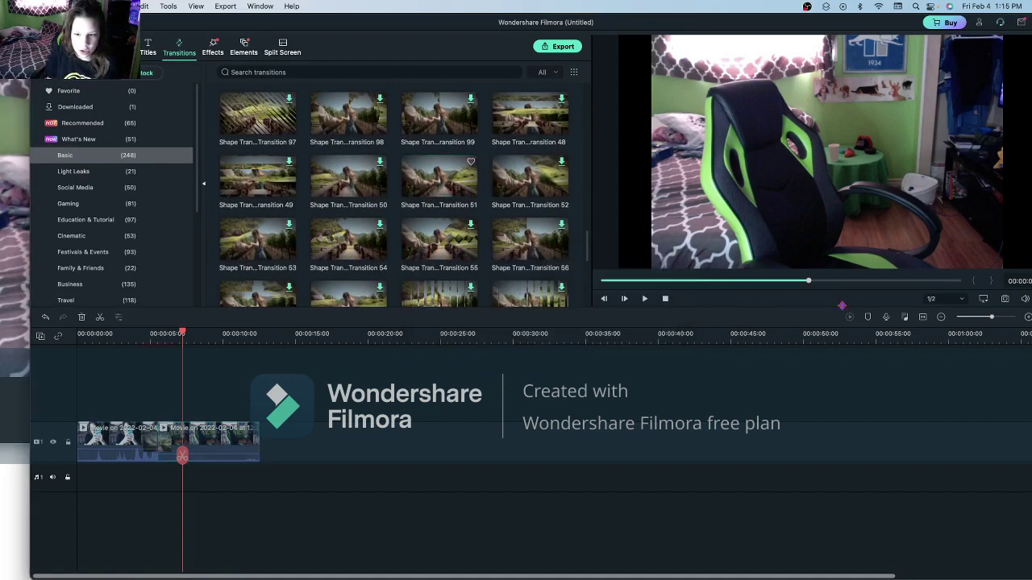
left_click_drag(808, 283, 718, 282)
left_click(645, 299)
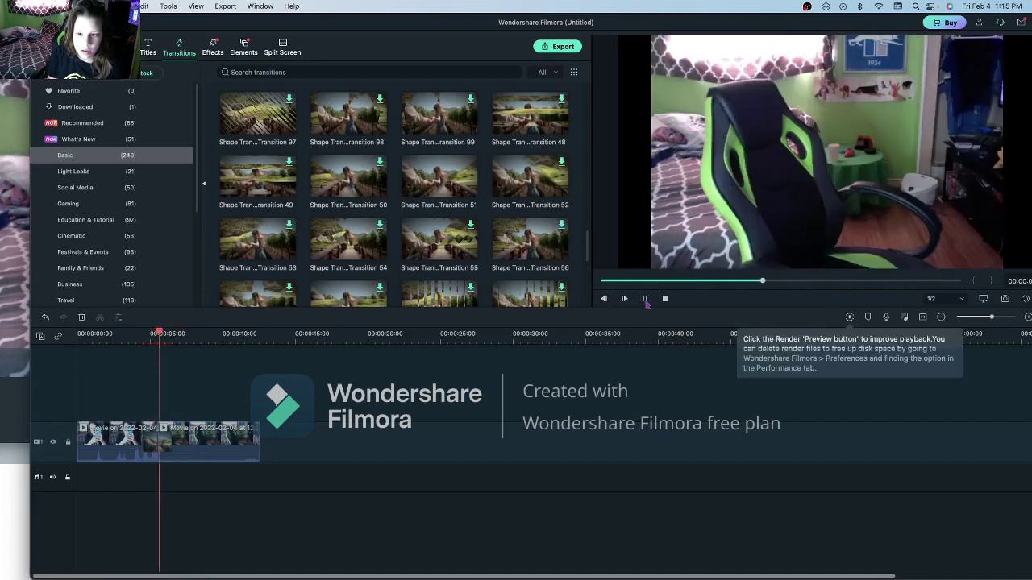
left_click(645, 299)
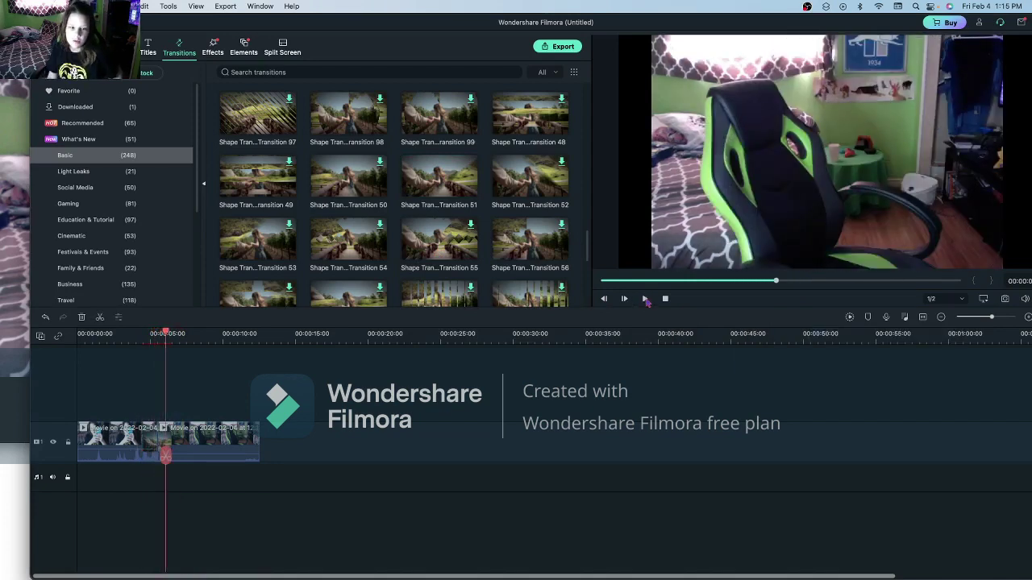
Browse further Basic transitions and delete the transition at the cut between the two clips.
scroll(375, 231, "down", 5)
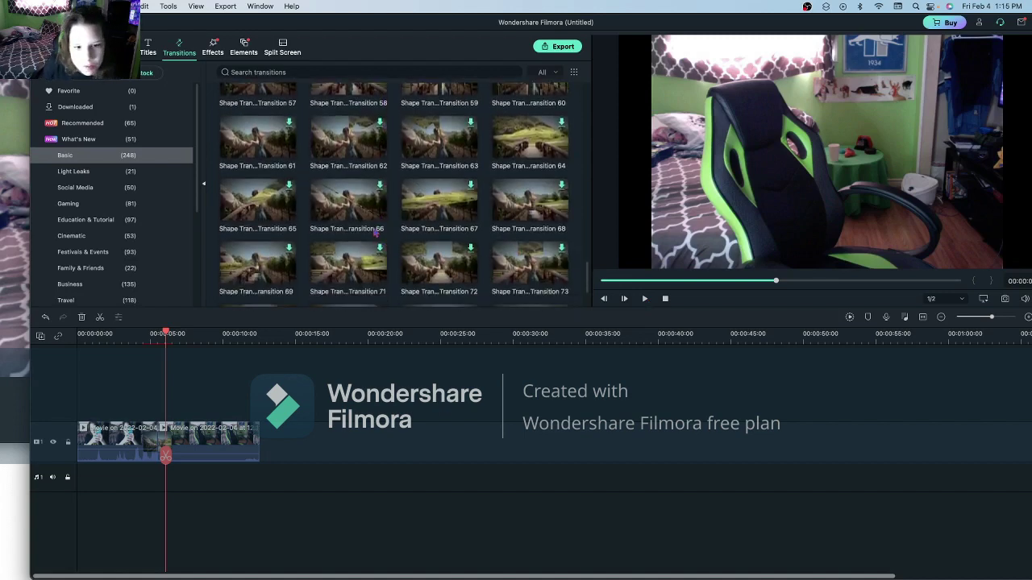
scroll(375, 231, "down", 2)
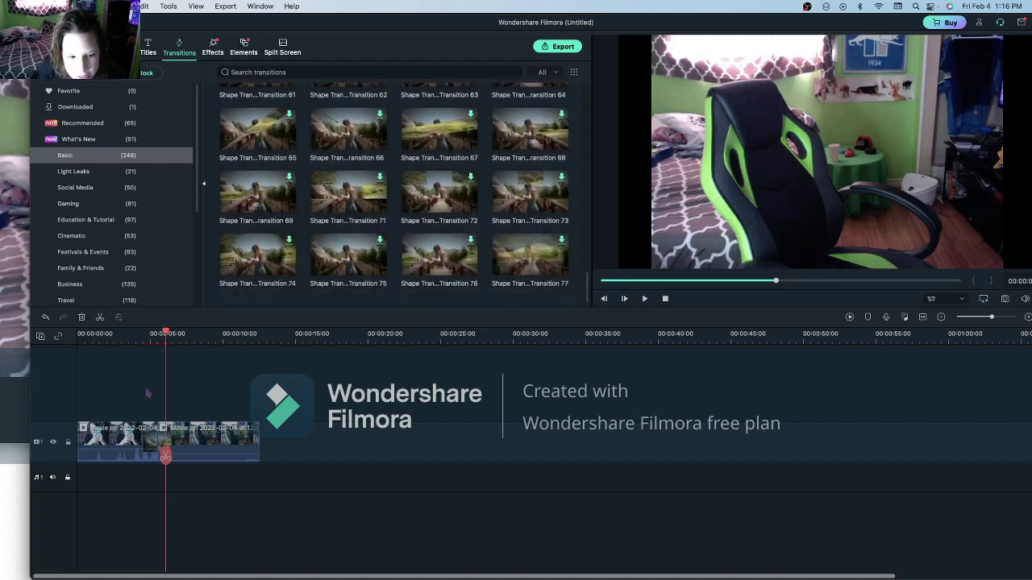
right_click(152, 442)
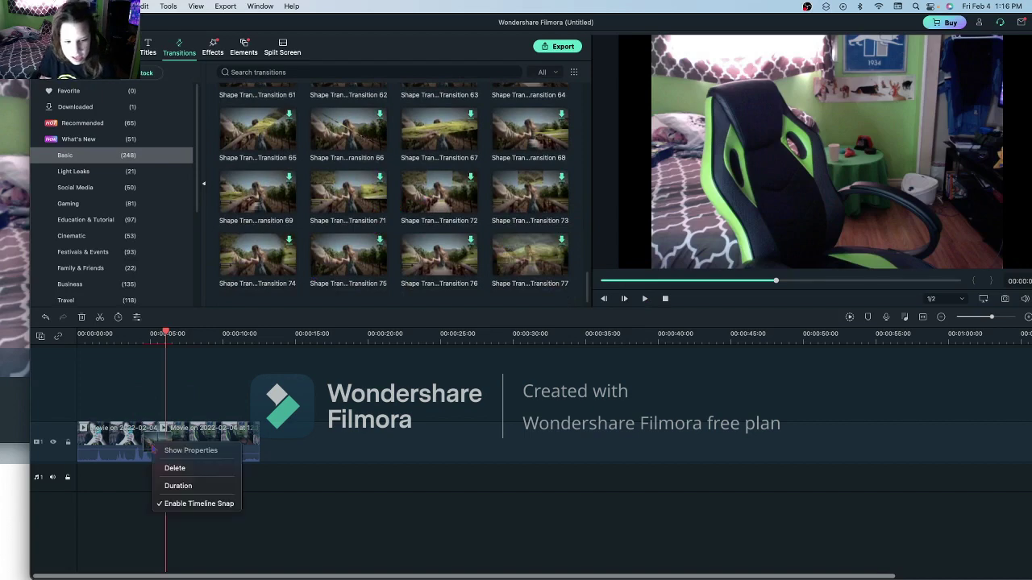
left_click(166, 456)
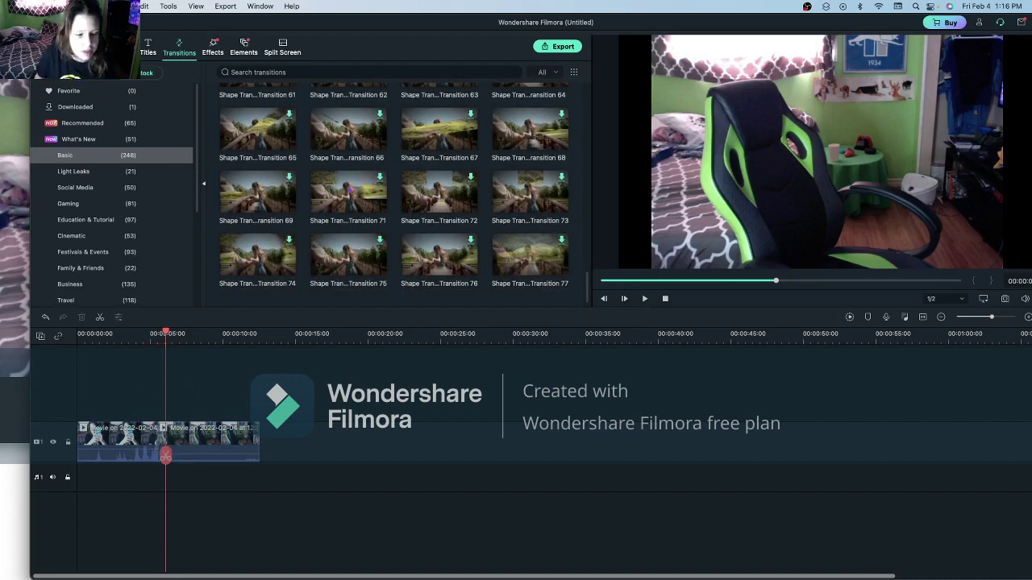
Apply the Basic category's Shape transition 25 at the cut between the two clips and move the playhead back before it.
scroll(321, 207, "down", 2)
scroll(321, 207, "down", 4)
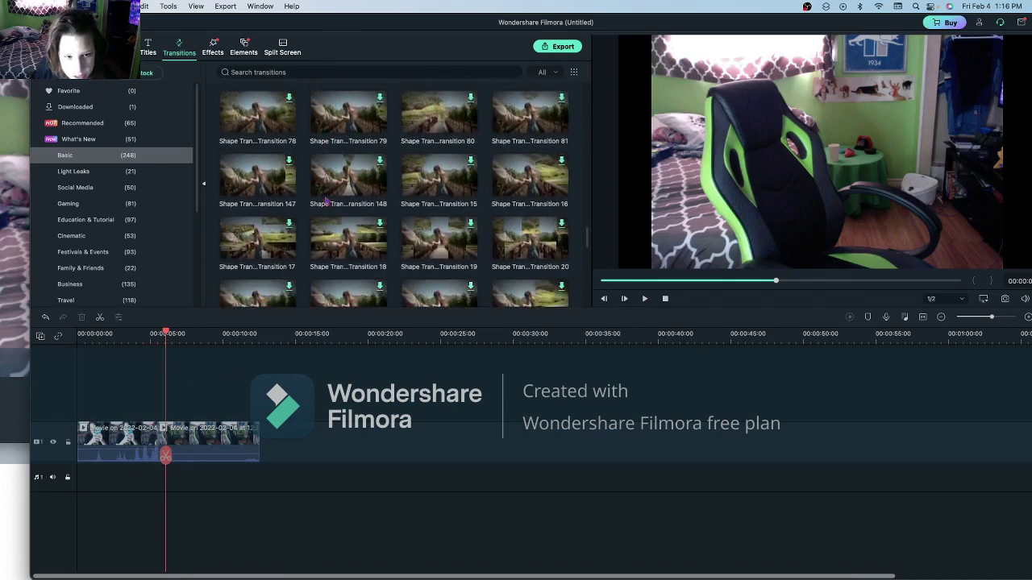
scroll(350, 196, "down", 4)
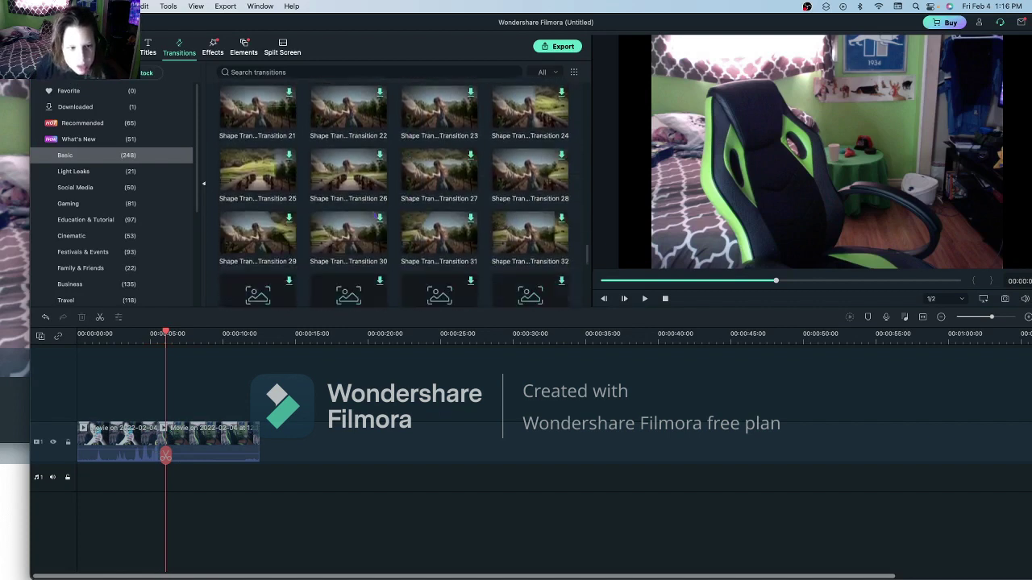
left_click_drag(274, 149, 157, 446)
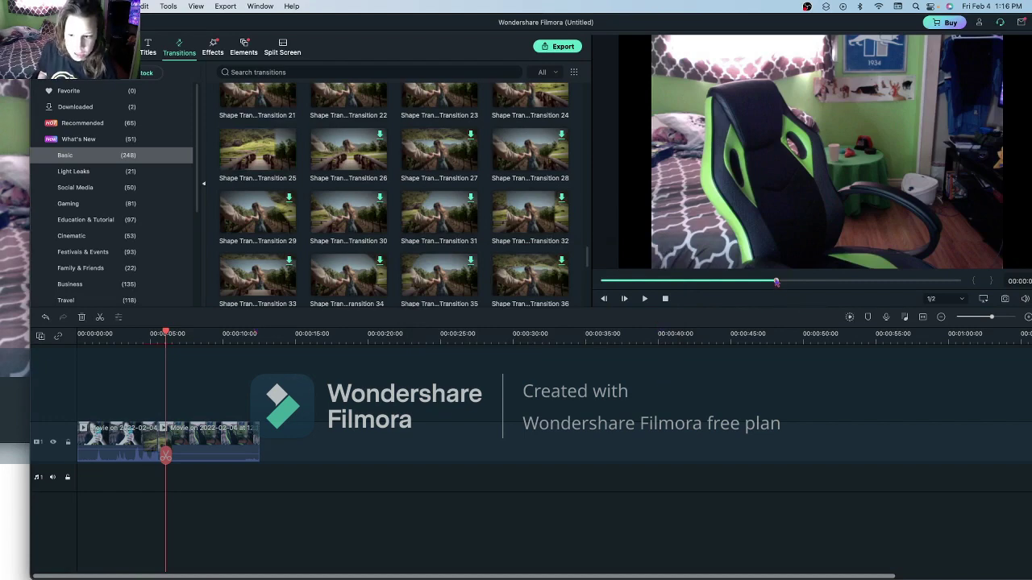
left_click_drag(775, 283, 683, 282)
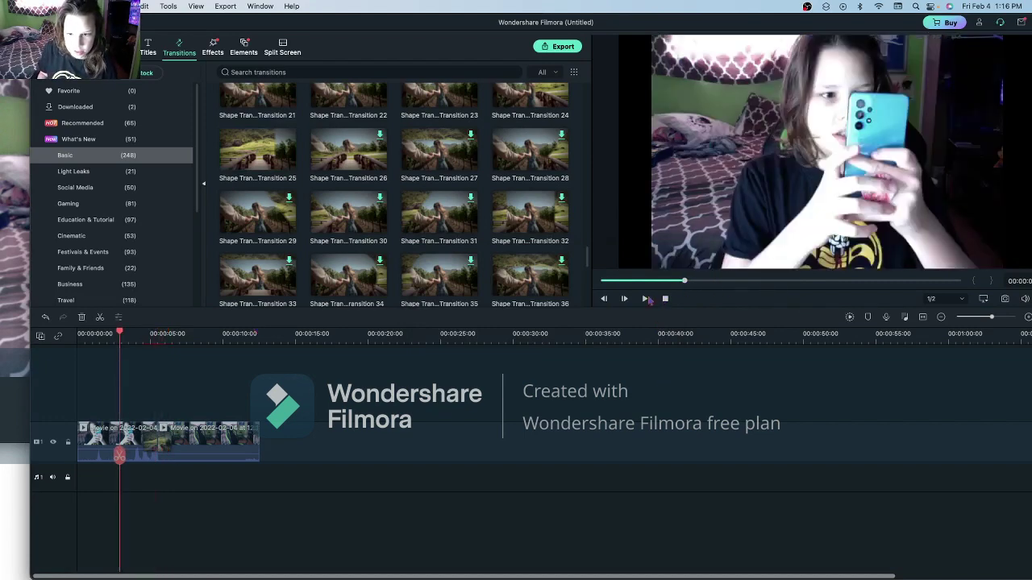
Play through the Shape transition 25 between the two clips twice to check how it looks.
left_click(645, 299)
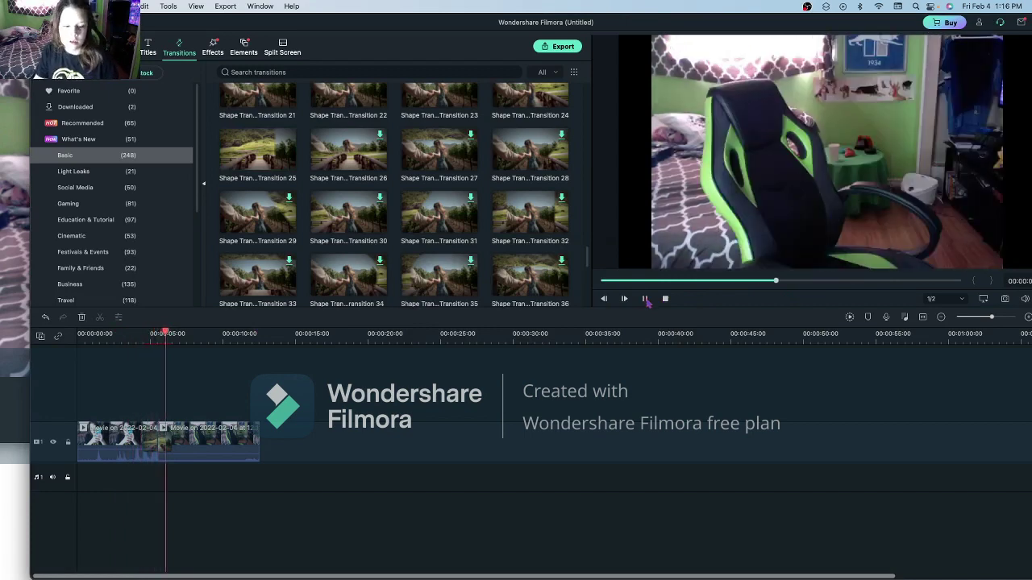
left_click(646, 299)
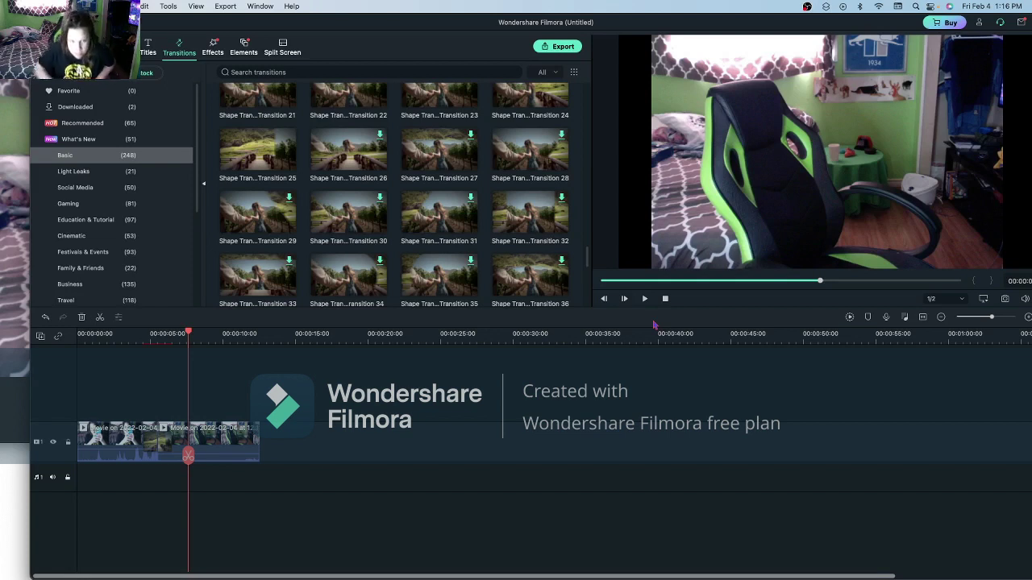
left_click_drag(819, 284, 725, 282)
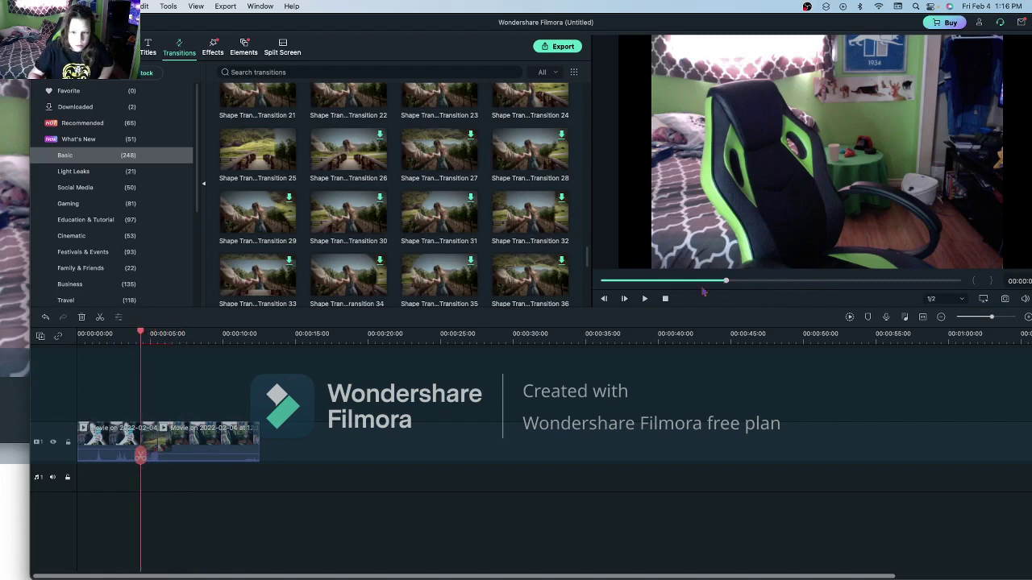
left_click(644, 299)
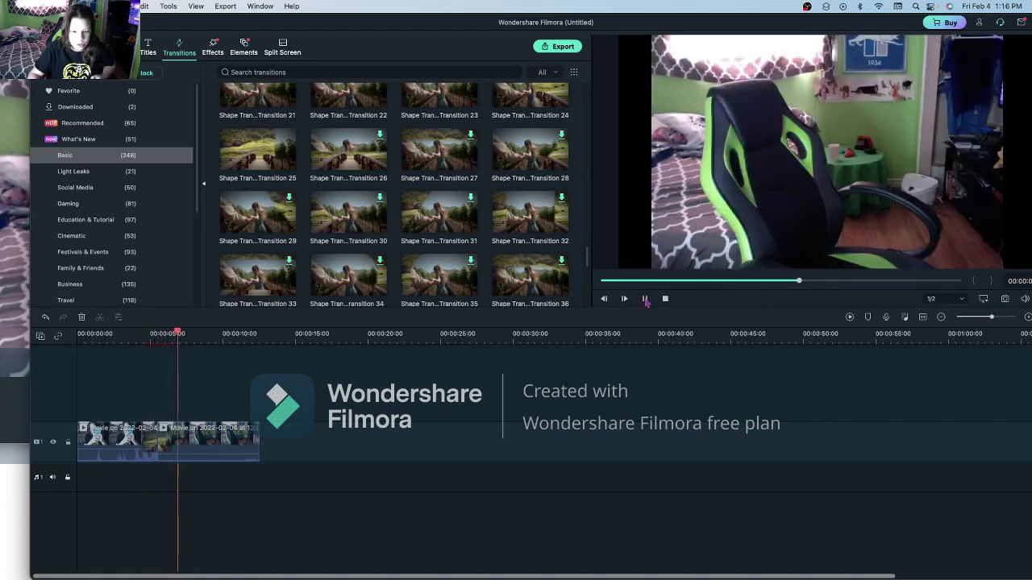
left_click(645, 299)
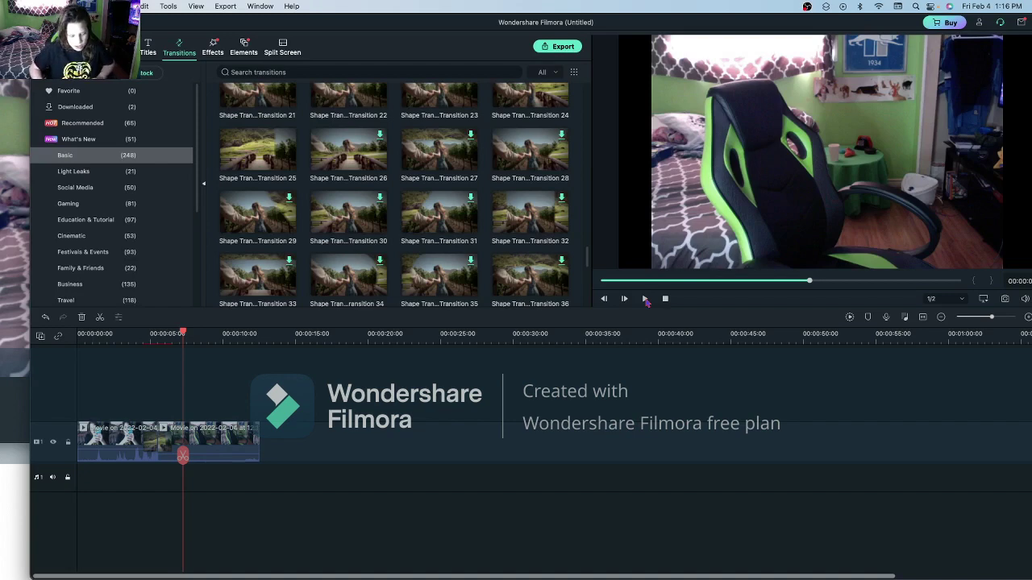
Switch to Photo Booth and try to record another video clip for the project.
left_click(23, 202)
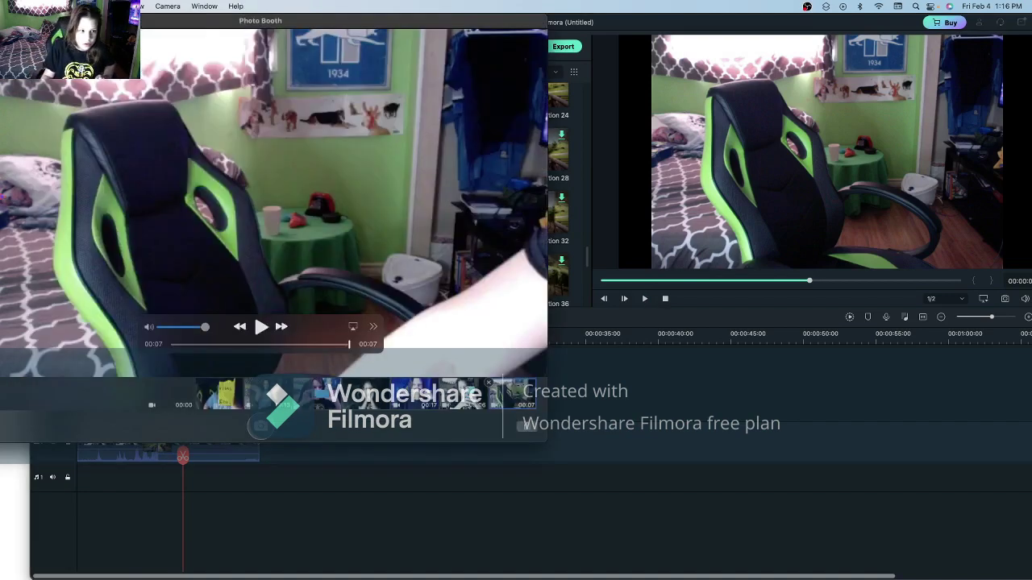
left_click_drag(261, 22, 329, 22)
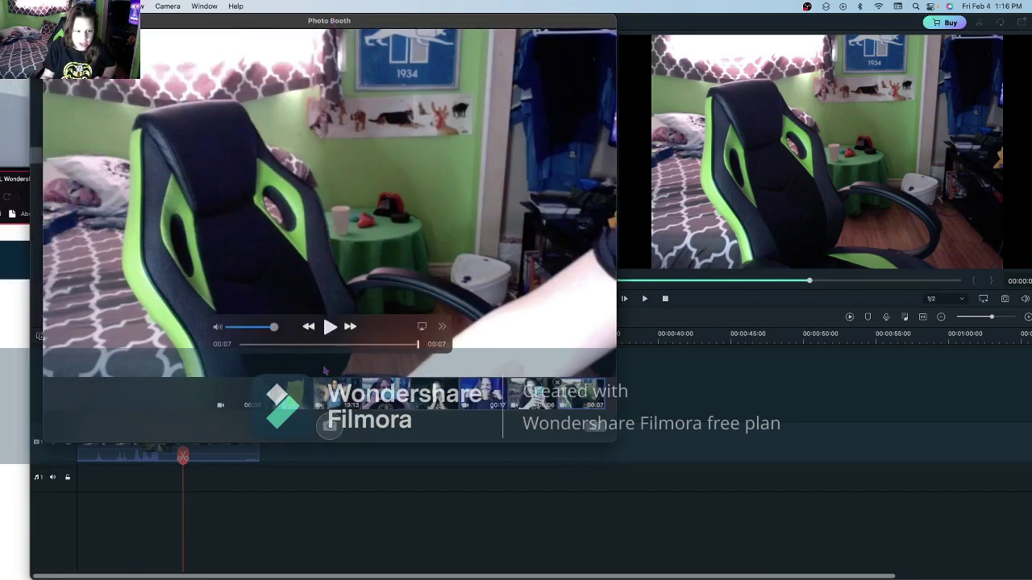
left_click(329, 425)
left_click(97, 427)
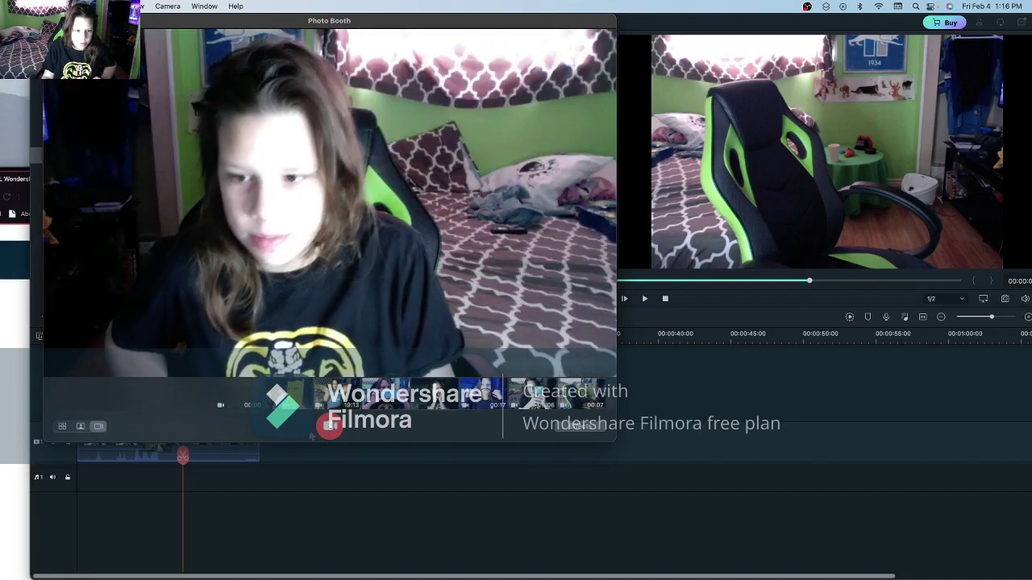
left_click(324, 432)
left_click(329, 427)
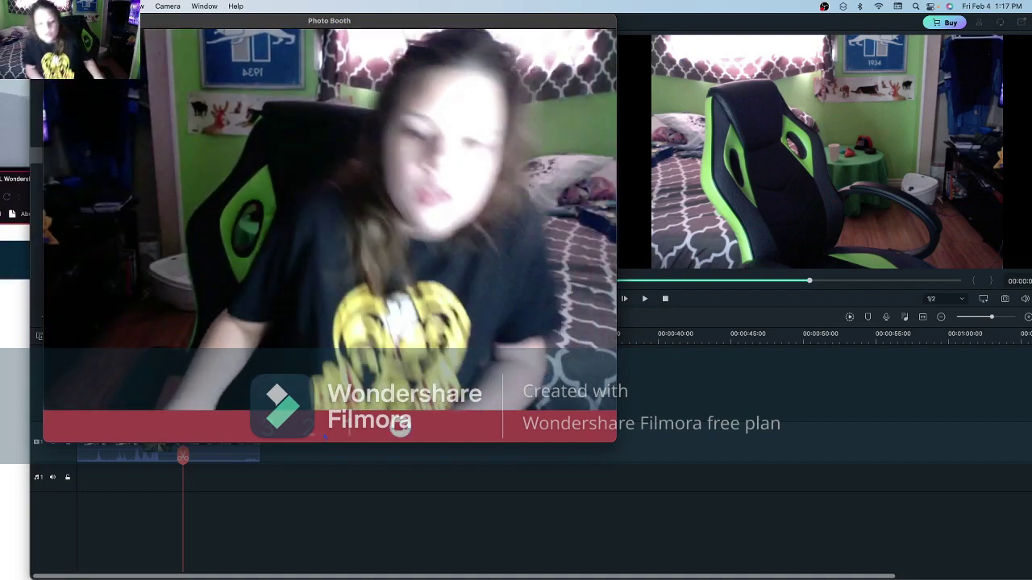
left_click(328, 428)
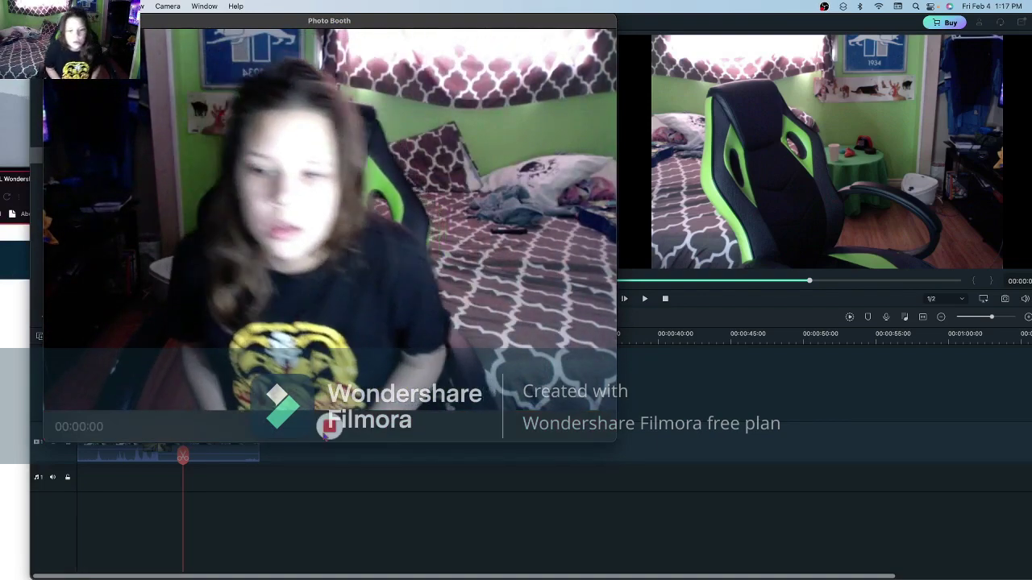
key("super+Tab")
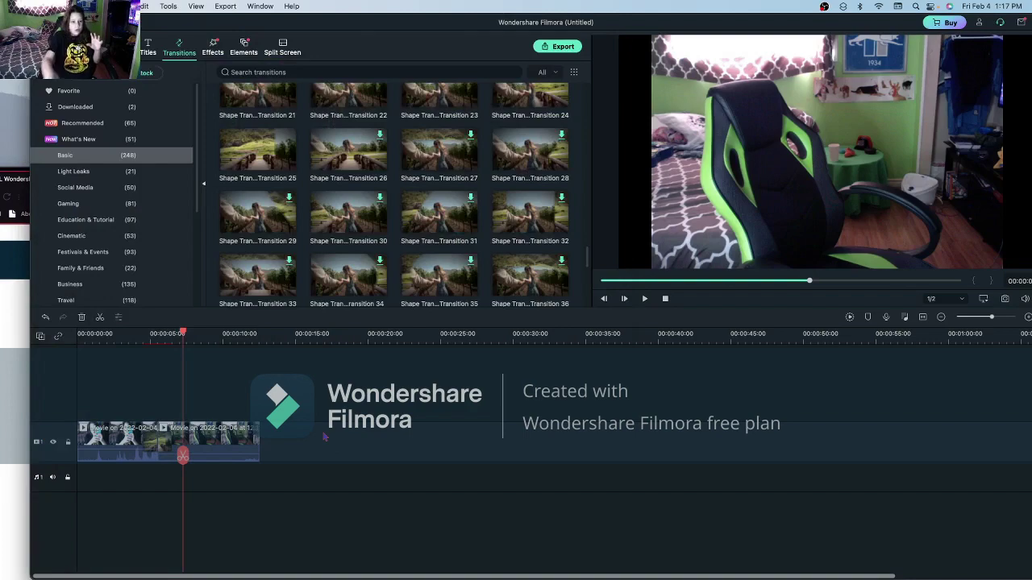
left_click_drag(375, 22, 359, 436)
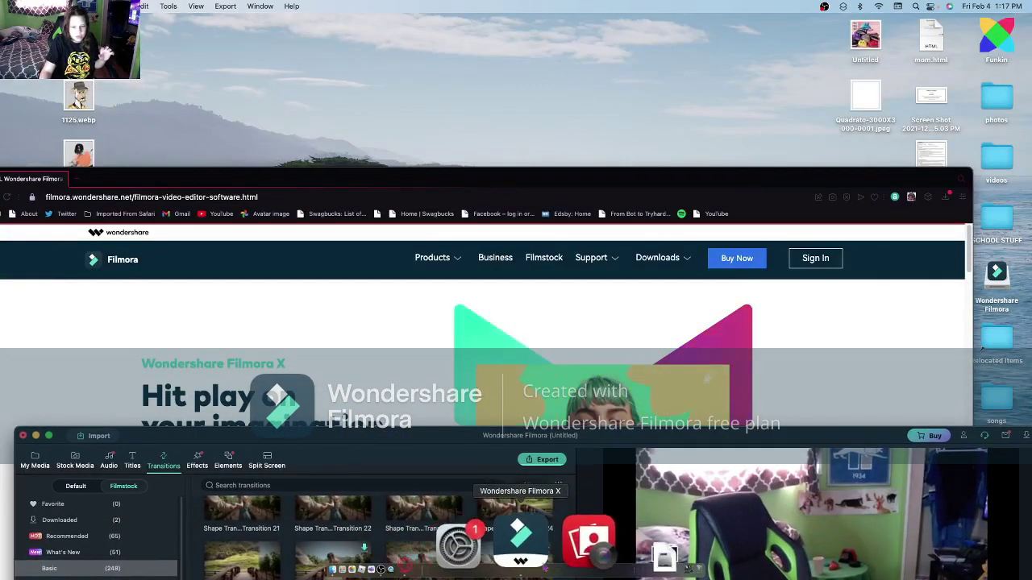
left_click(532, 554)
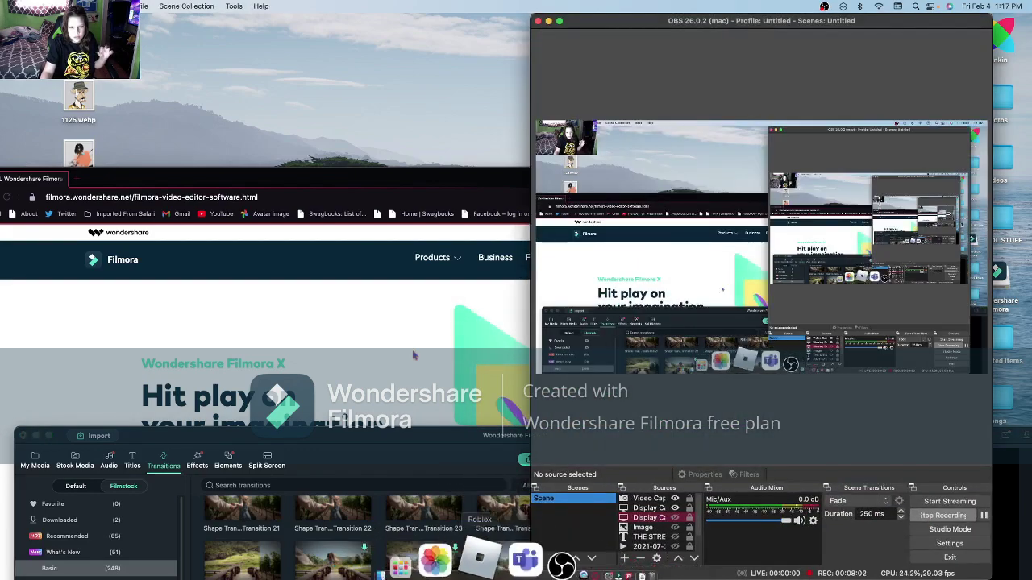
left_click(413, 354)
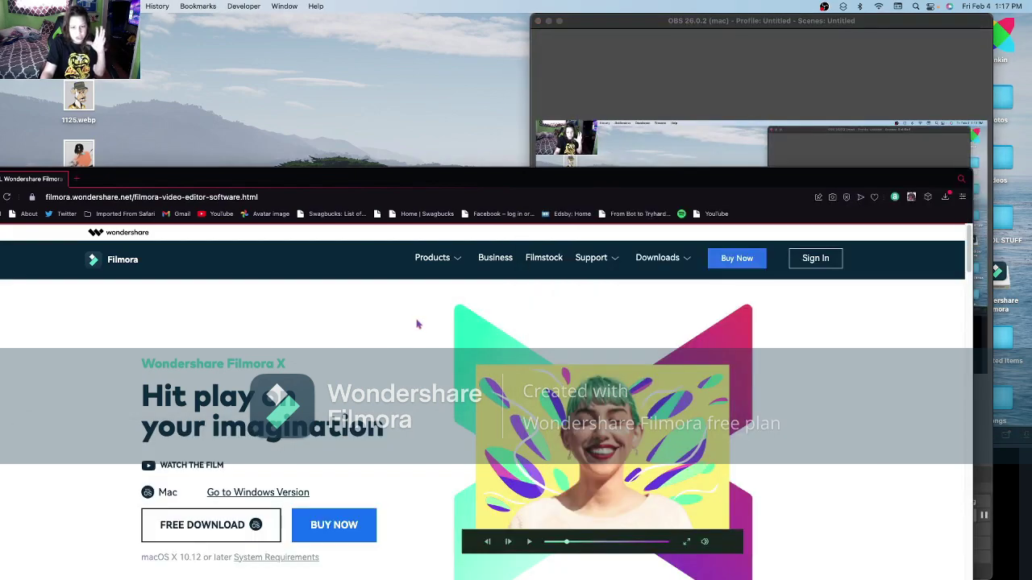
left_click_drag(1015, 441, 860, 139)
Switch to Photo Booth and record a new video clip about 6 seconds long.
mouse_move(506, 564)
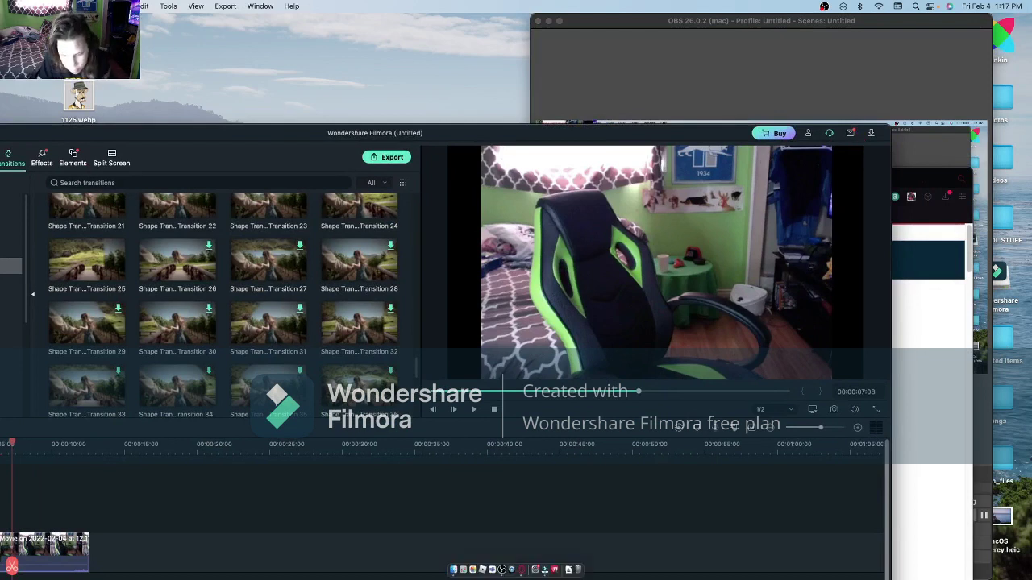
left_click(553, 566)
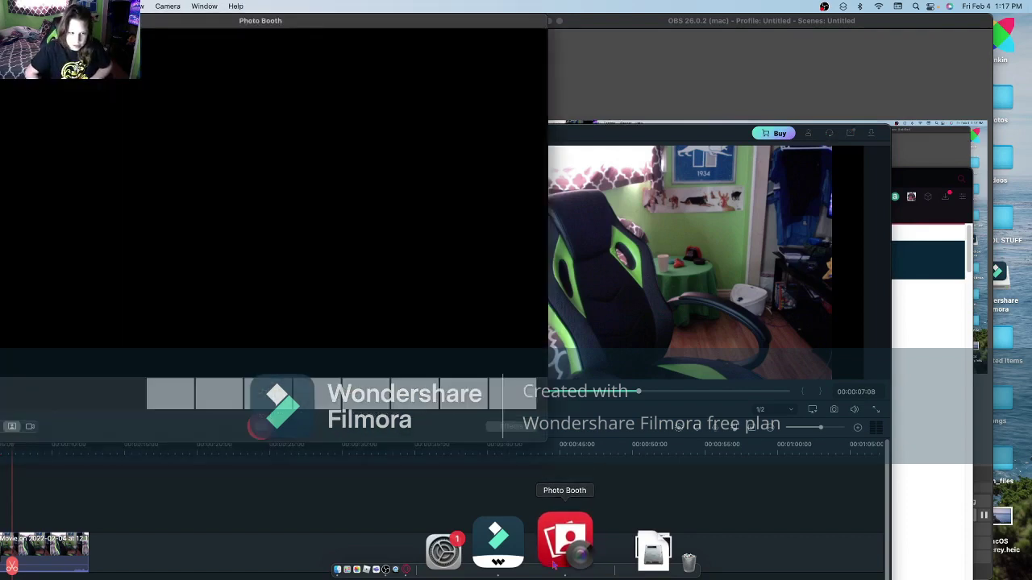
left_click(31, 427)
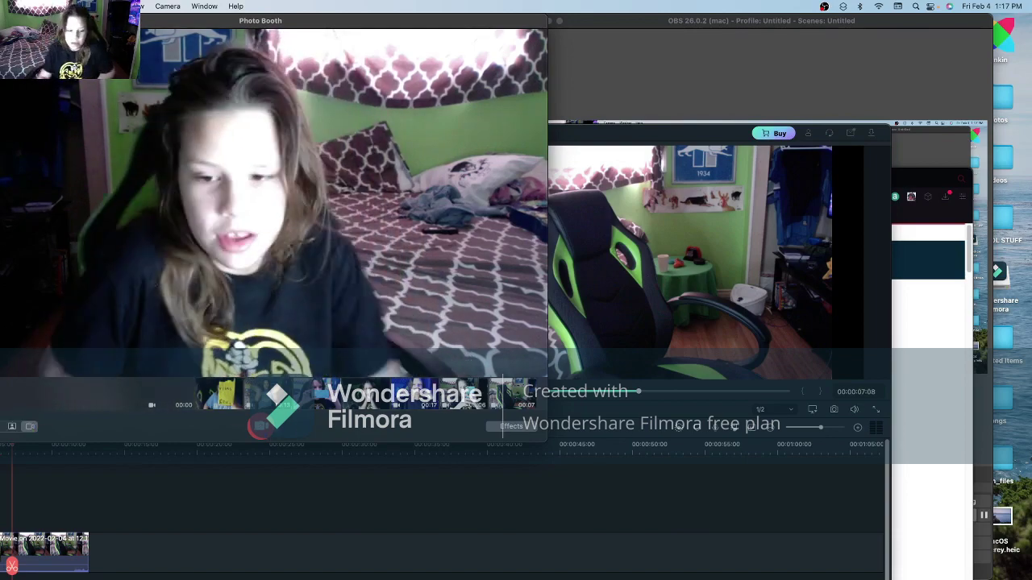
left_click(260, 427)
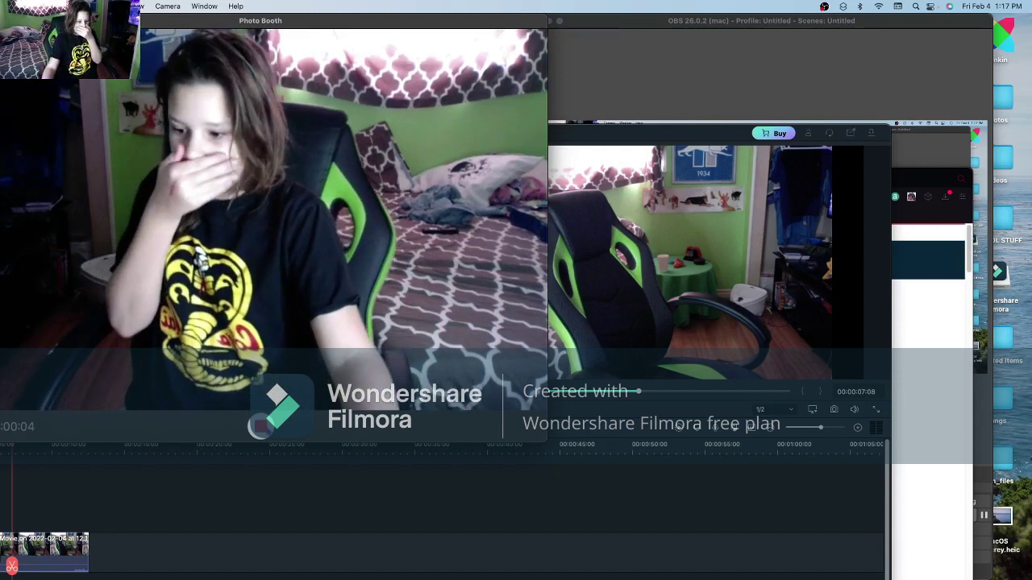
key("super+t")
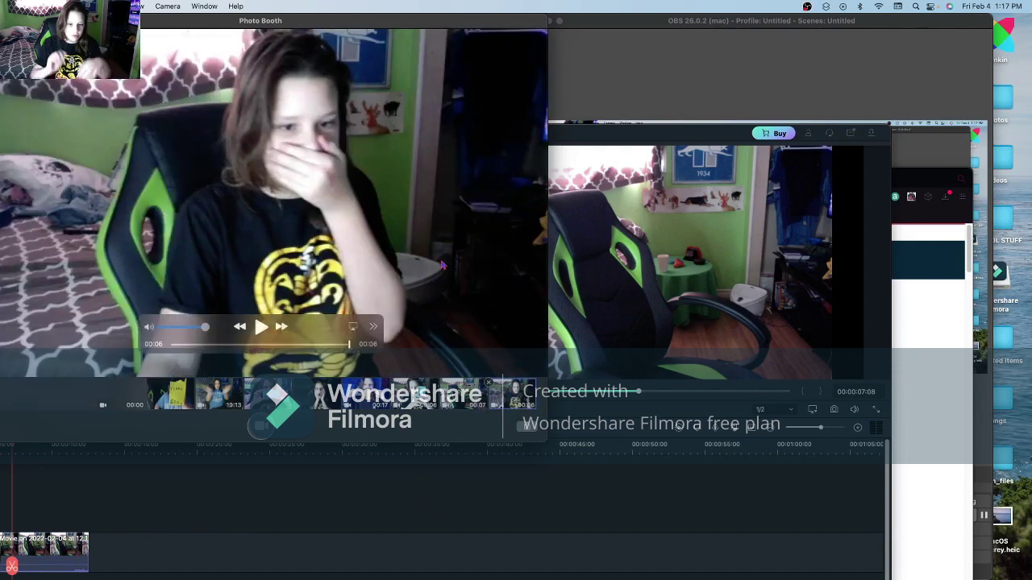
Add the new Photo Booth clip to Filmora's timeline, move it to the end, and shift the split-off chair clip back against the preceding footage.
left_click_drag(513, 393, 121, 557)
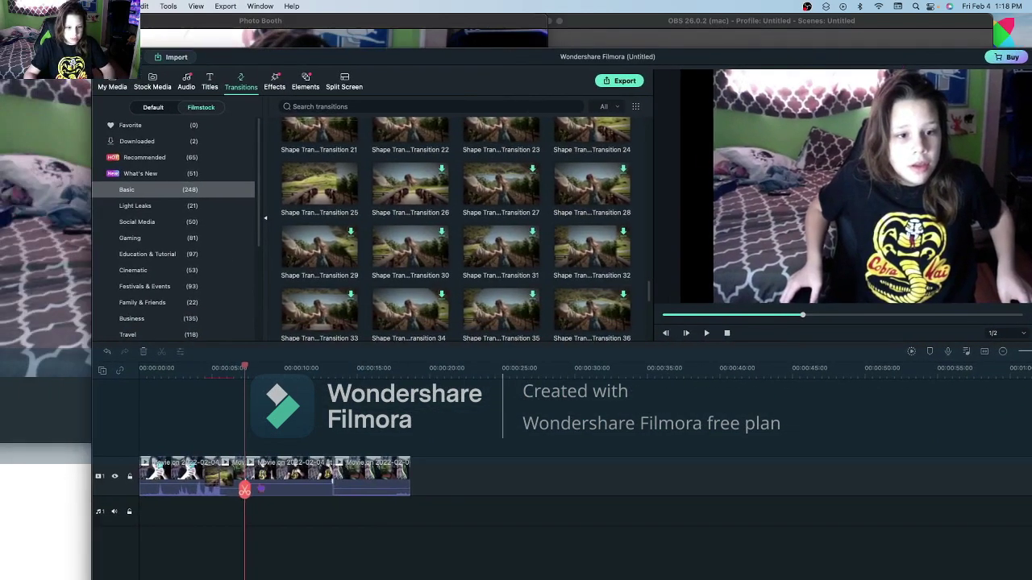
left_click_drag(287, 472, 454, 470)
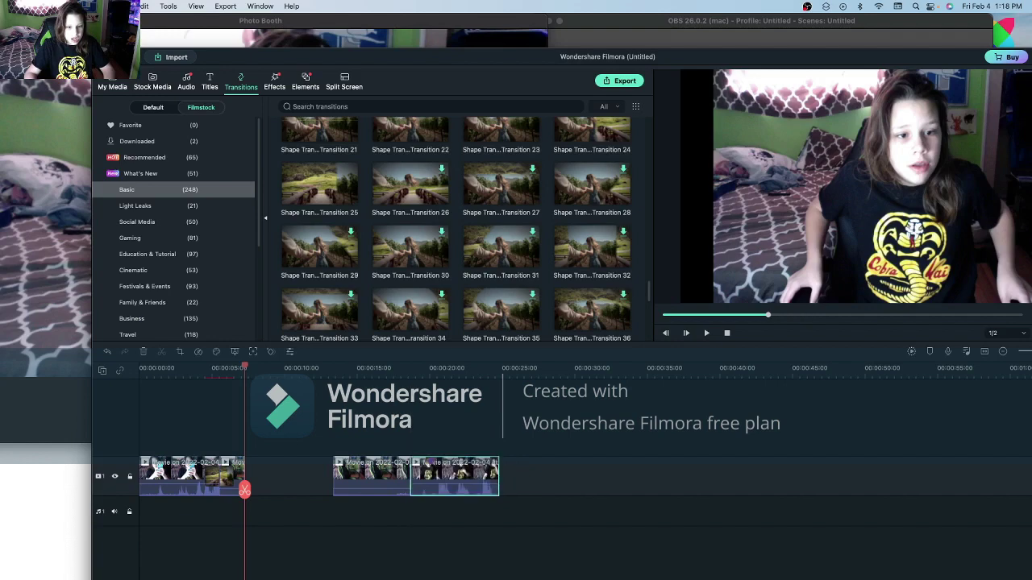
left_click_drag(378, 472, 187, 489)
Play across the transition and ripple delete the short chair-clip fragment directly after the first clip.
left_click(707, 338)
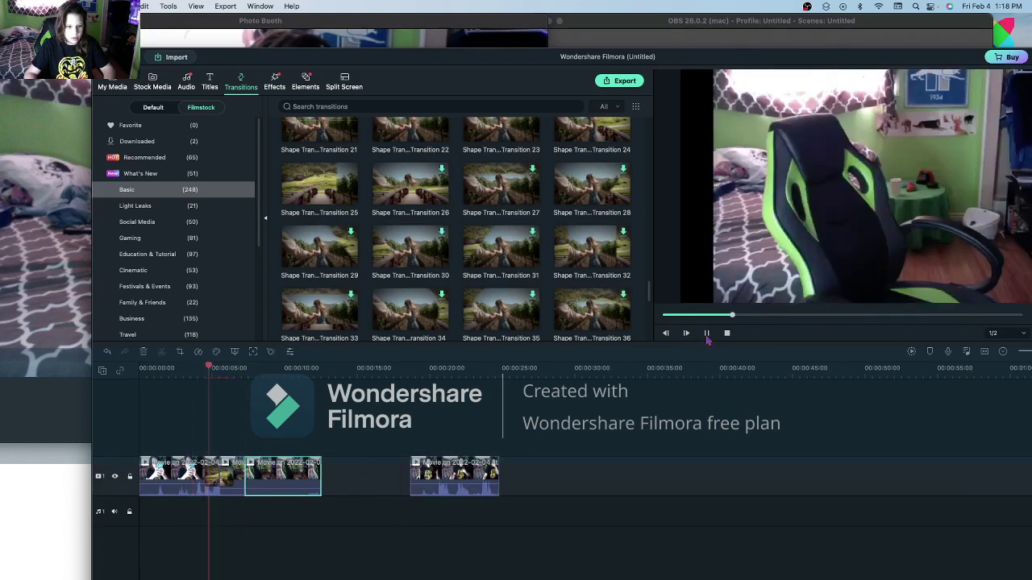
left_click(707, 333)
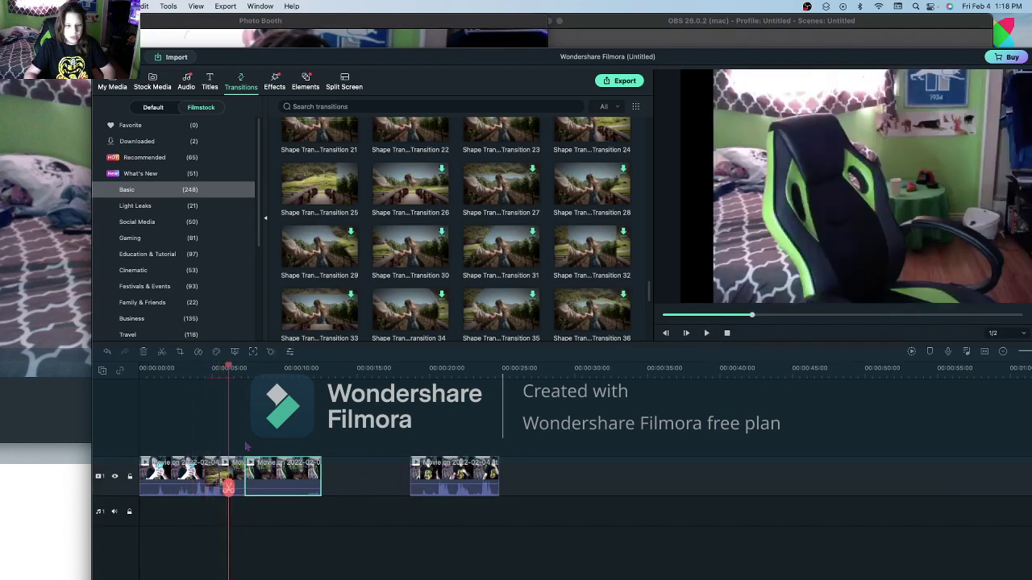
right_click(240, 482)
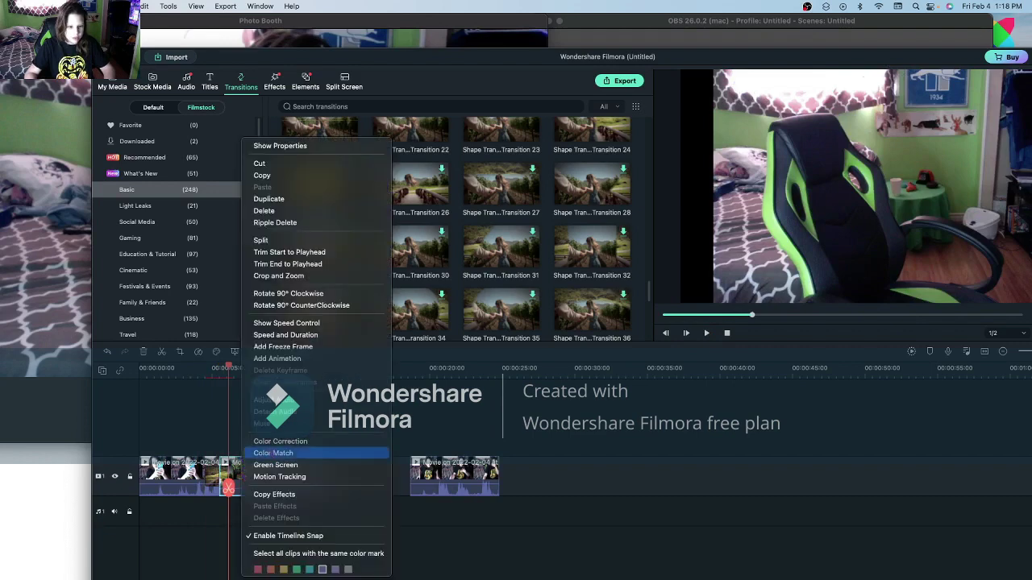
left_click(282, 224)
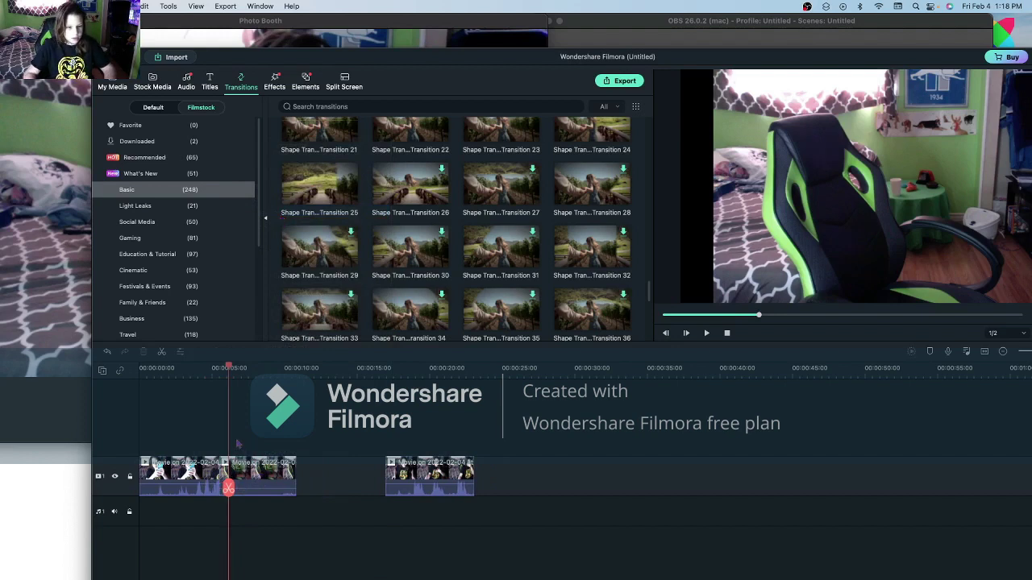
Apply Basic Shape transition 26 at the cut between the first clip and the chair clip, and play through it.
left_click_drag(229, 365, 196, 364)
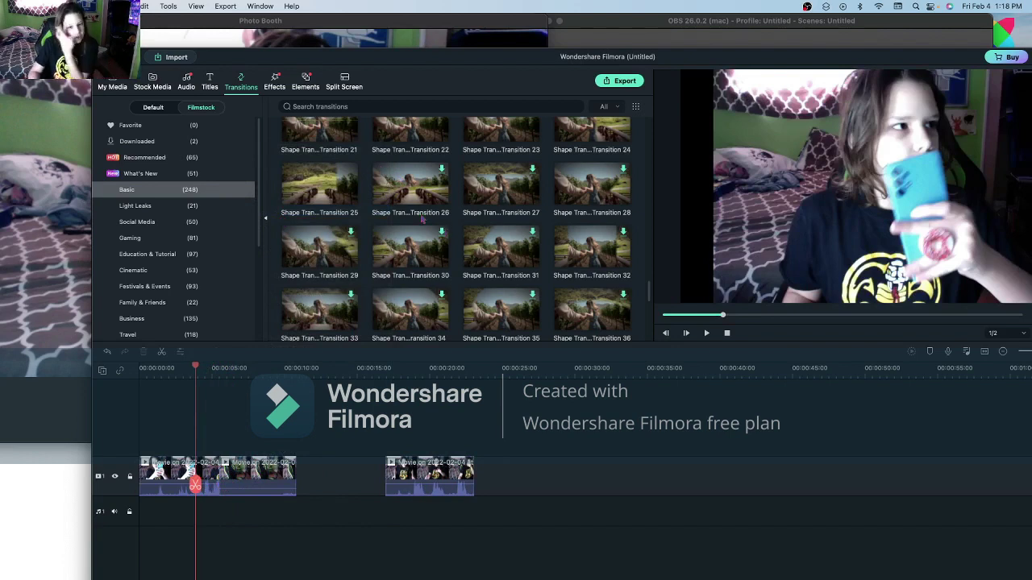
left_click_drag(399, 191, 226, 477)
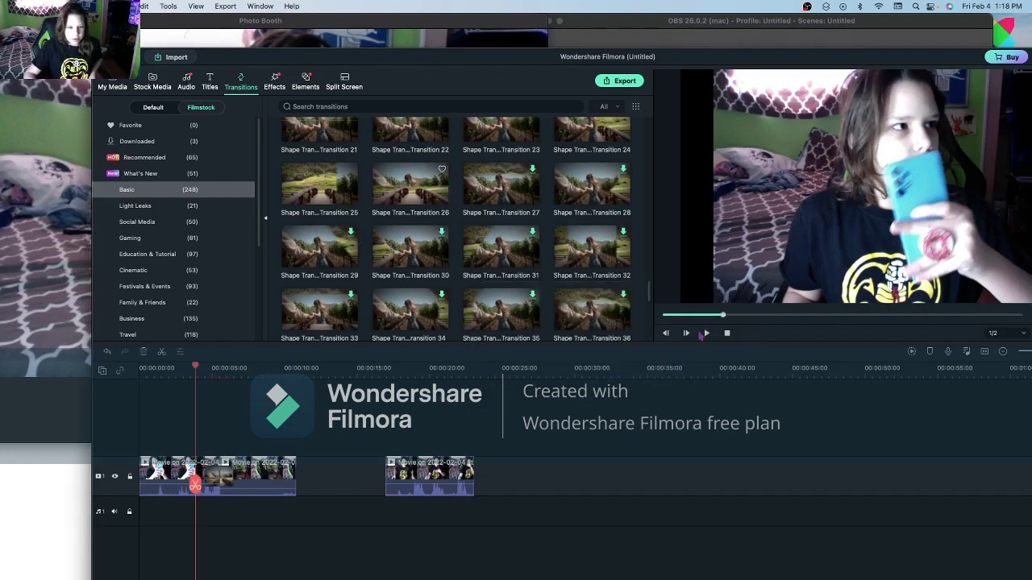
left_click(706, 332)
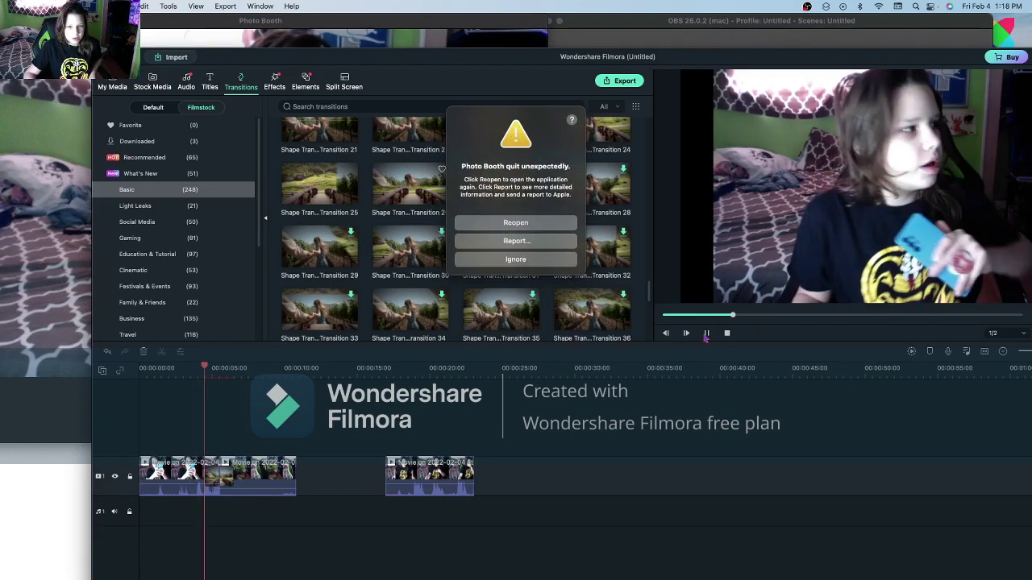
left_click(512, 259)
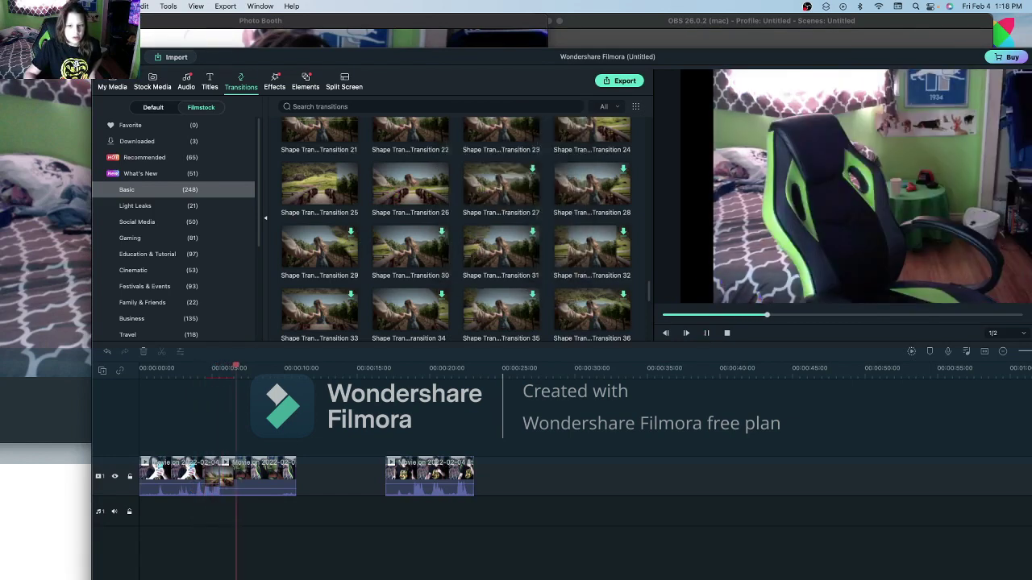
left_click_drag(763, 316, 726, 316)
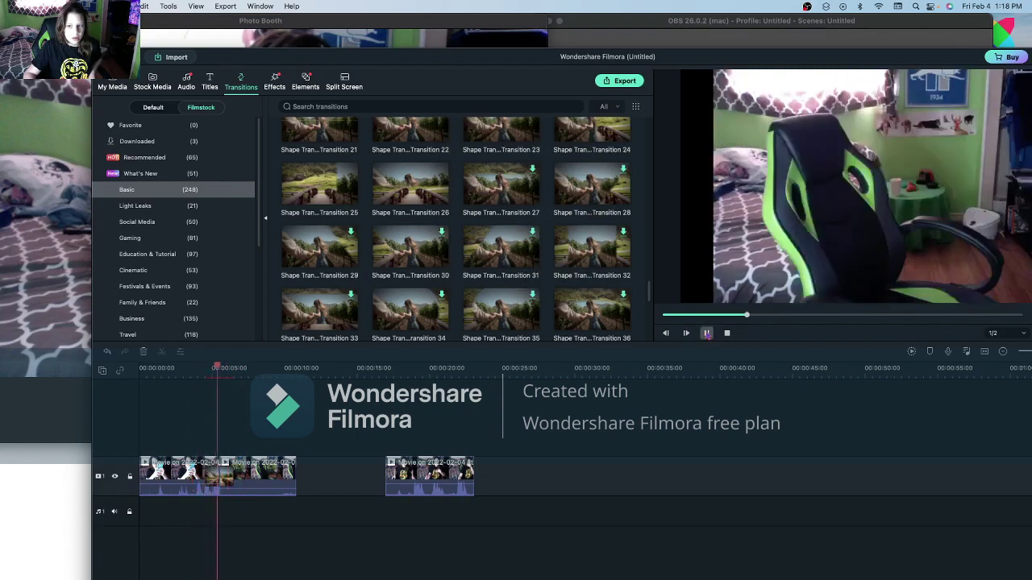
left_click(707, 334)
left_click(707, 334)
left_click(707, 334)
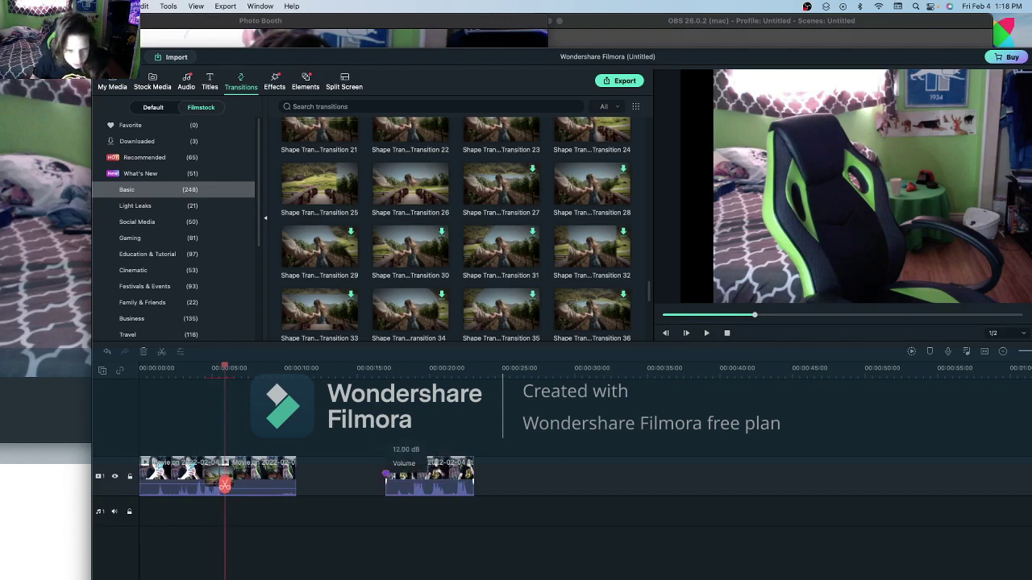
Move the third clip directly against the end of the chair clip and apply Basic Shape transition 38 at their cut.
left_click_drag(432, 474, 342, 472)
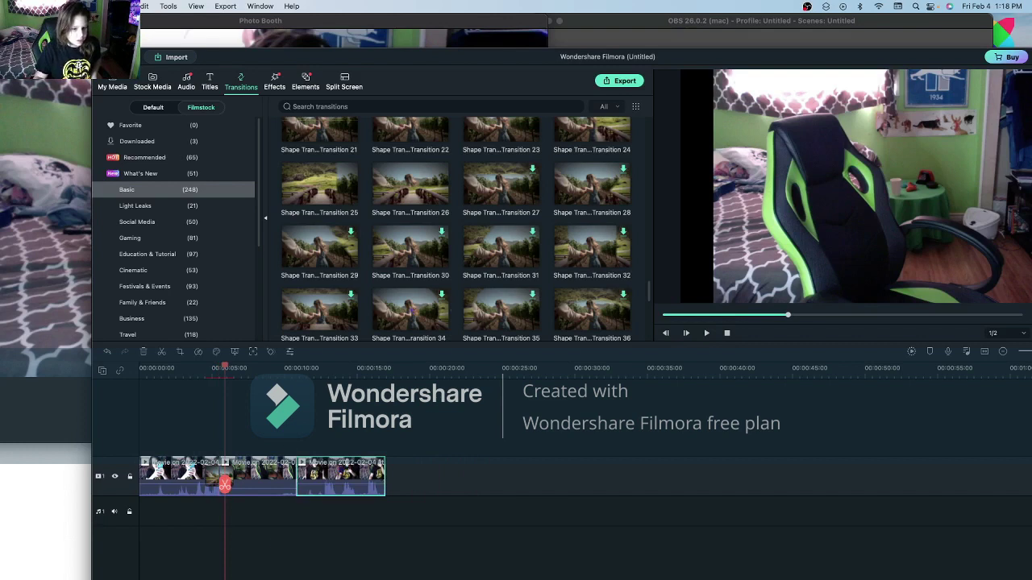
scroll(452, 292, "down", 2)
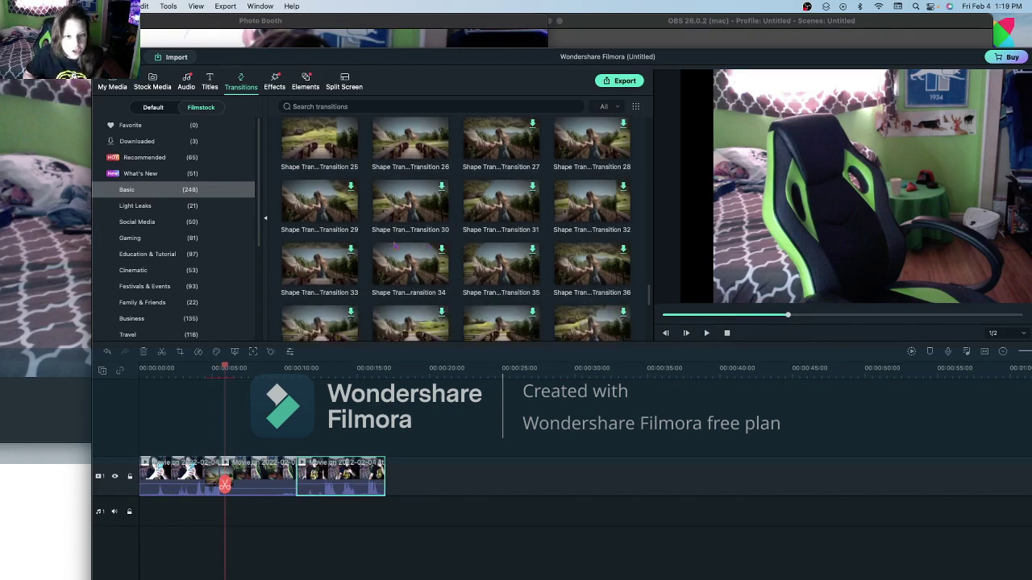
scroll(547, 201, "down", 2)
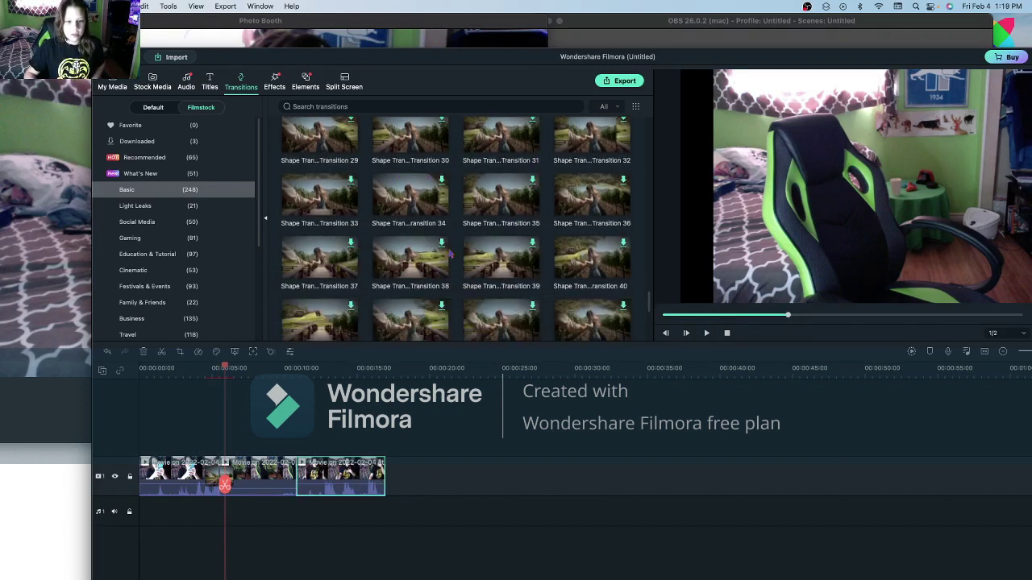
left_click_drag(405, 270, 295, 477)
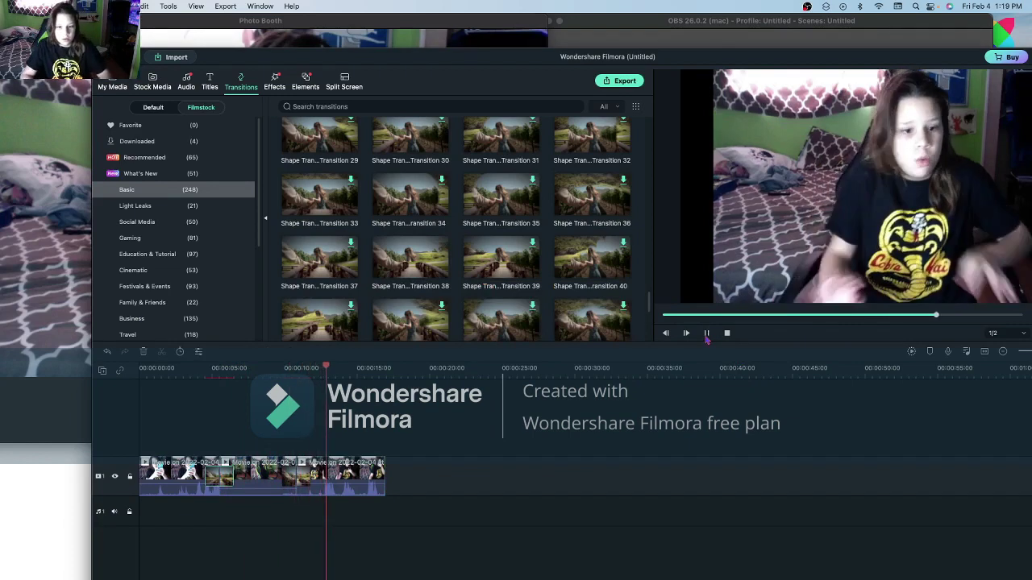
Delete the transition between the chair clip and the third clip and apply Basic Shape transition 26 at that cut instead.
left_click(706, 334)
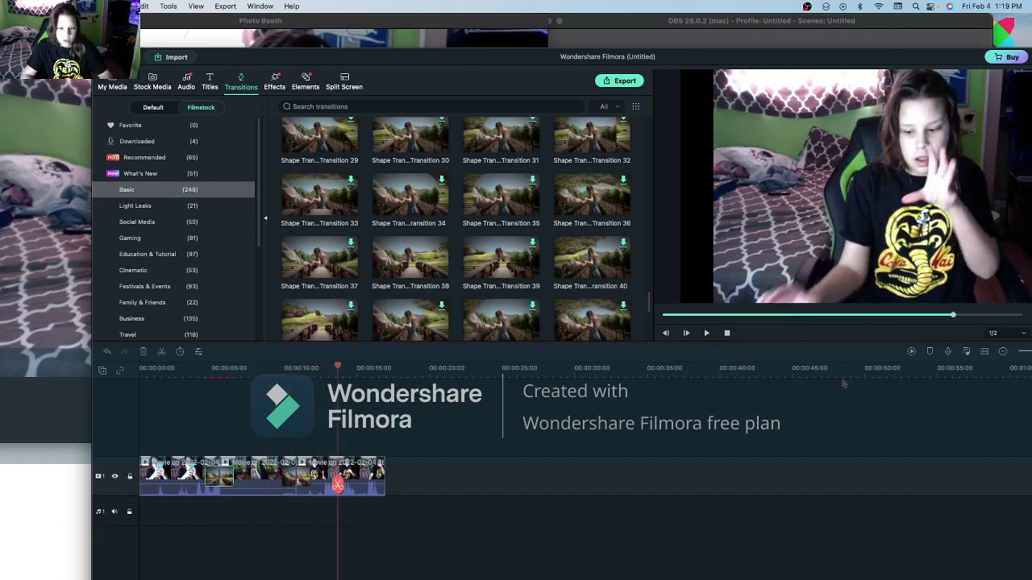
right_click(291, 475)
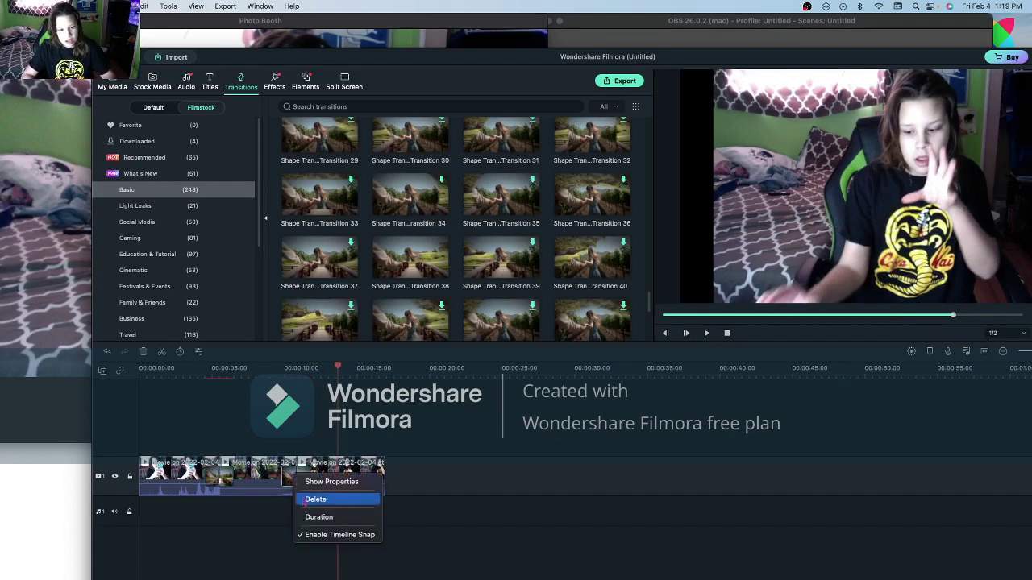
left_click(315, 500)
scroll(448, 301, "up", 1)
scroll(448, 301, "up", 3)
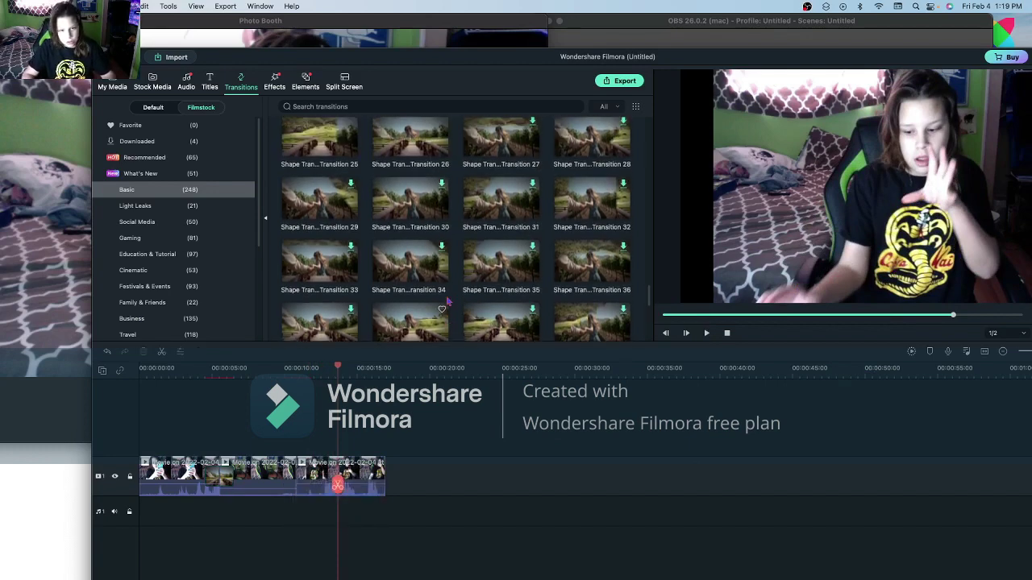
mouse_move(411, 208)
left_mouse_down()
mouse_move(335, 457)
mouse_move(298, 484)
left_mouse_up()
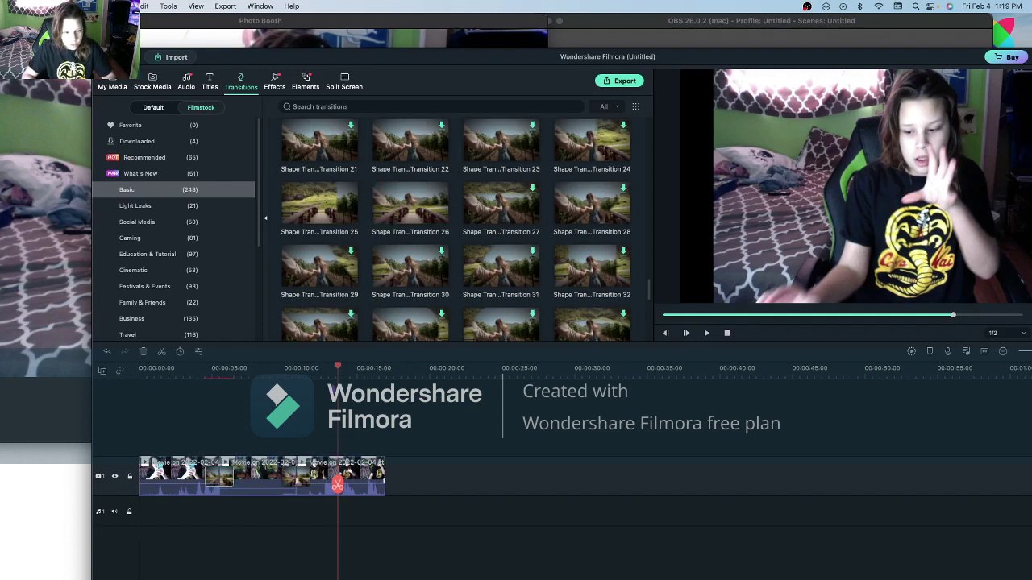
Play the timeline from near its start through both transitions to review the edit.
mouse_move(339, 368)
left_mouse_down()
mouse_move(303, 368)
mouse_move(332, 367)
left_mouse_up()
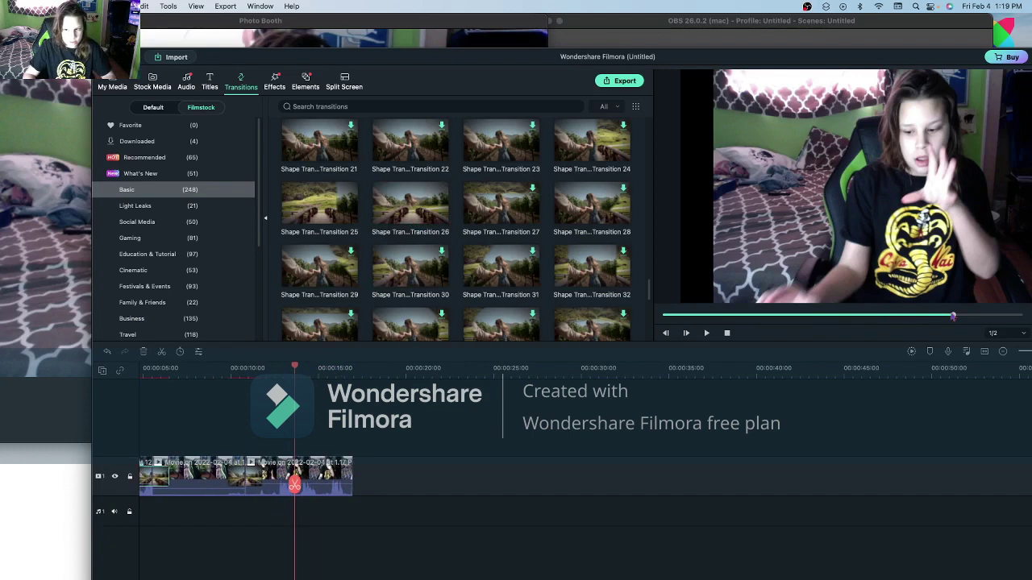
left_click_drag(952, 322, 674, 337)
left_click(706, 336)
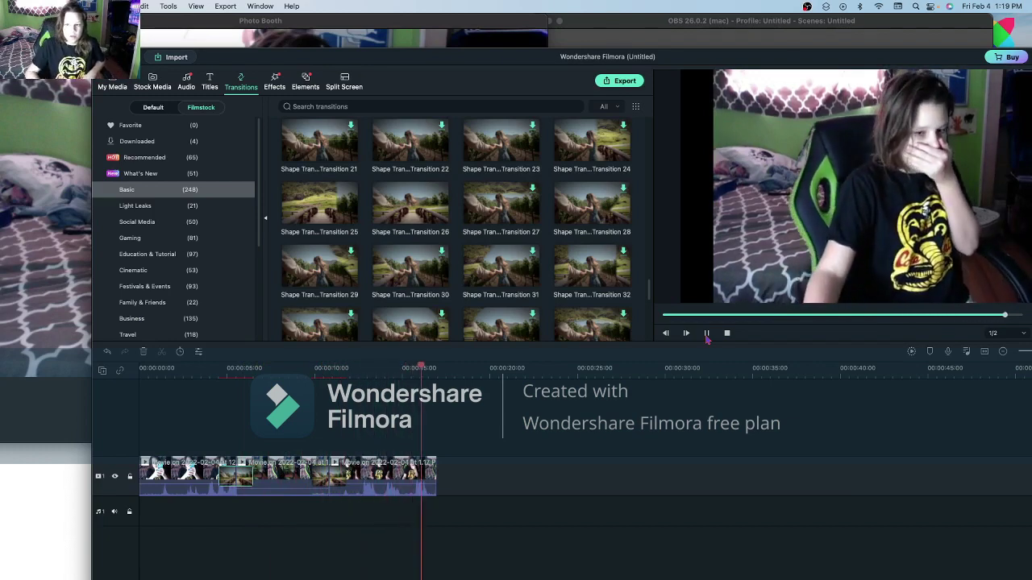
left_click(707, 334)
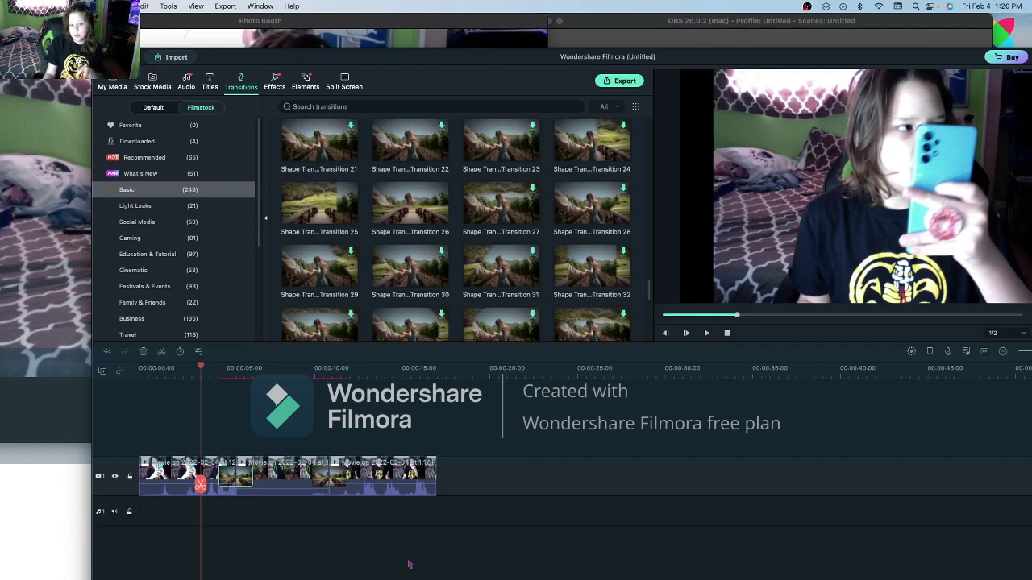
Clear the timeline by deleting all three clips.
right_click(367, 483)
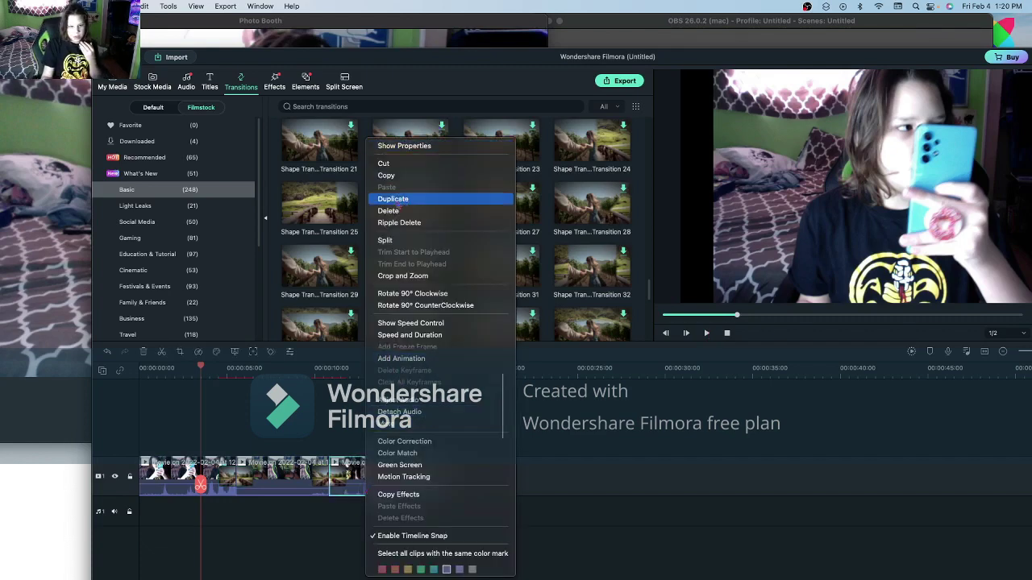
left_click(401, 223)
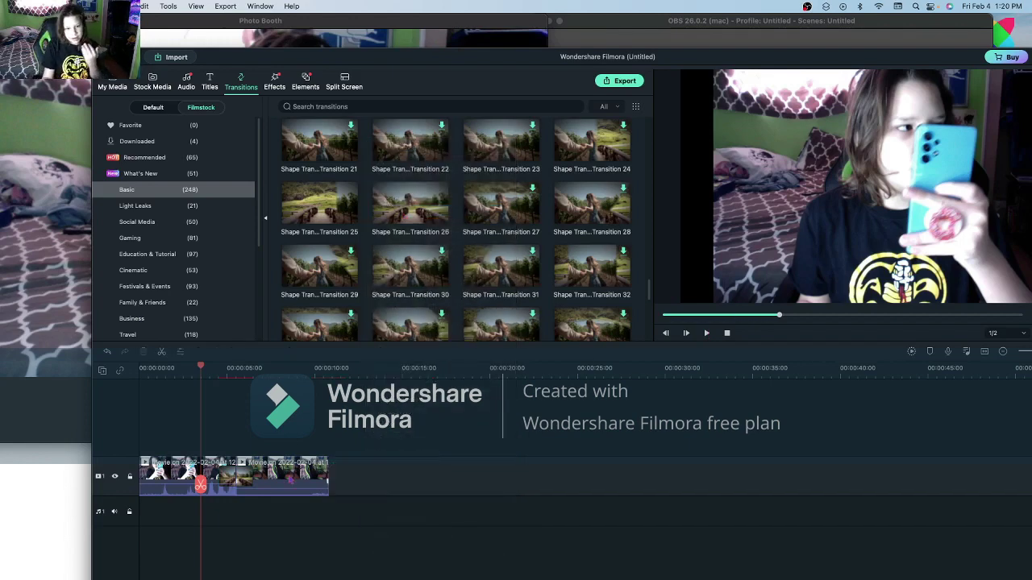
right_click(292, 476)
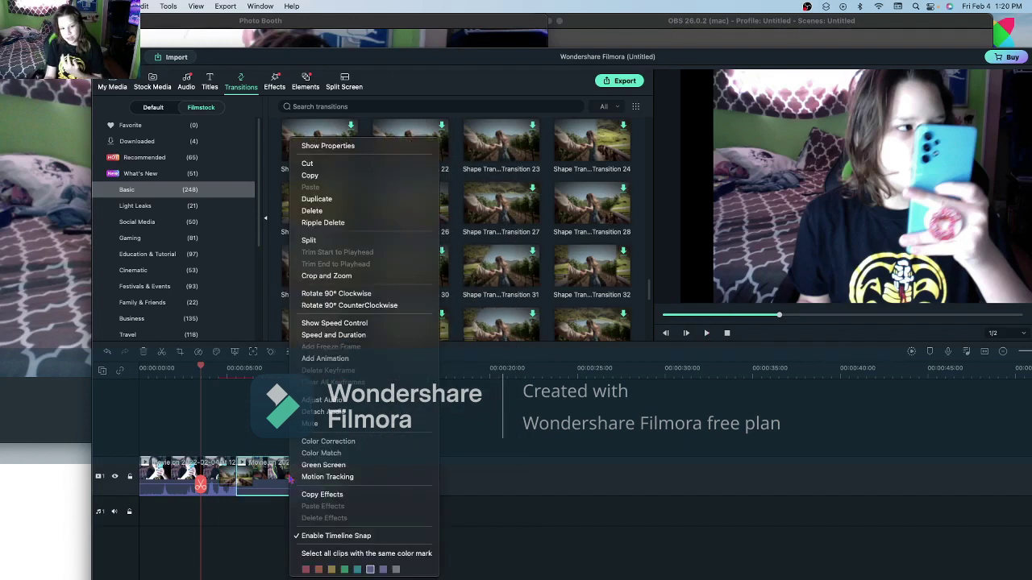
left_click(329, 212)
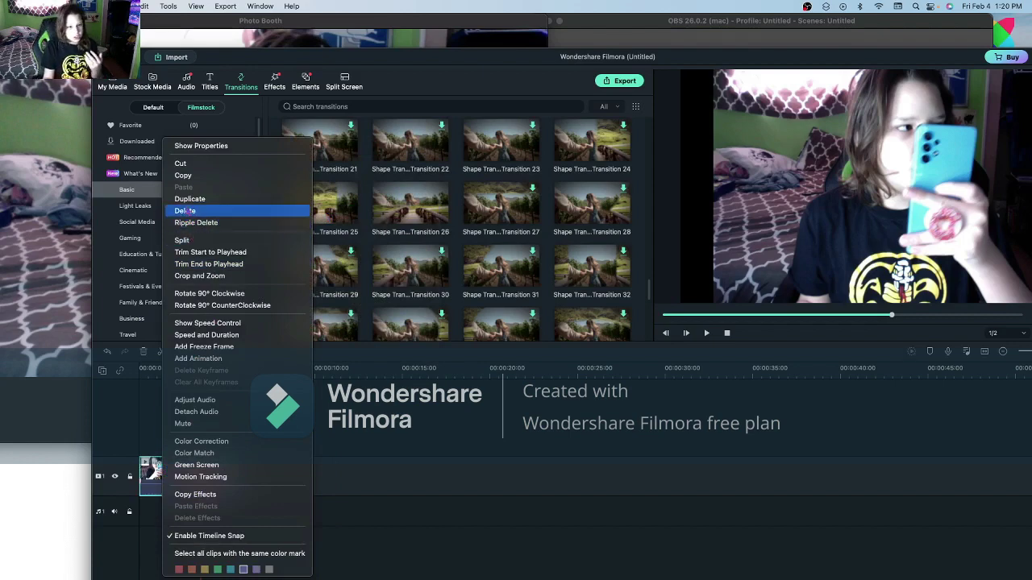
left_click(187, 210)
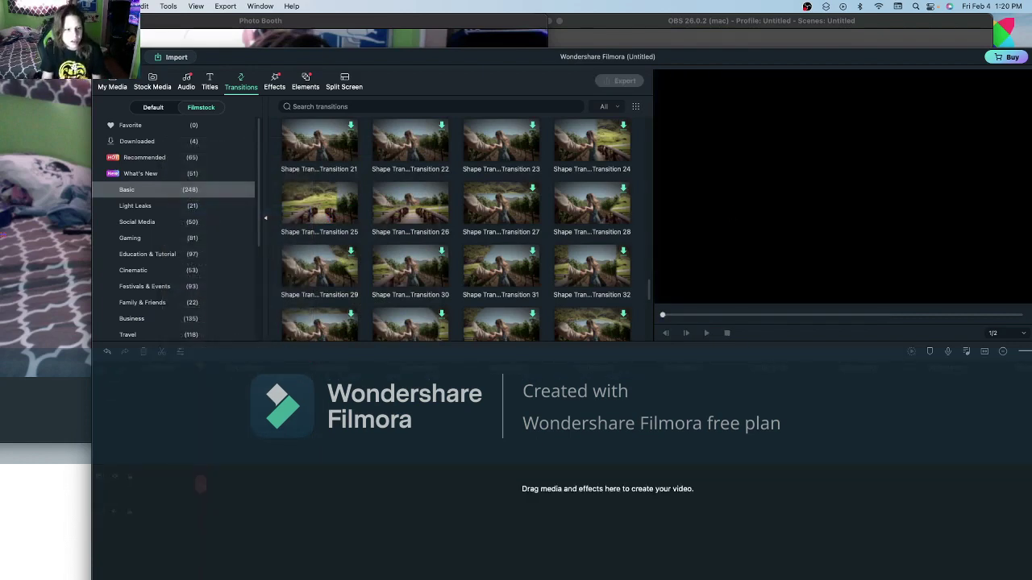
Switch to Photo Booth and record a new video clip about 10 seconds long.
left_click(137, 36)
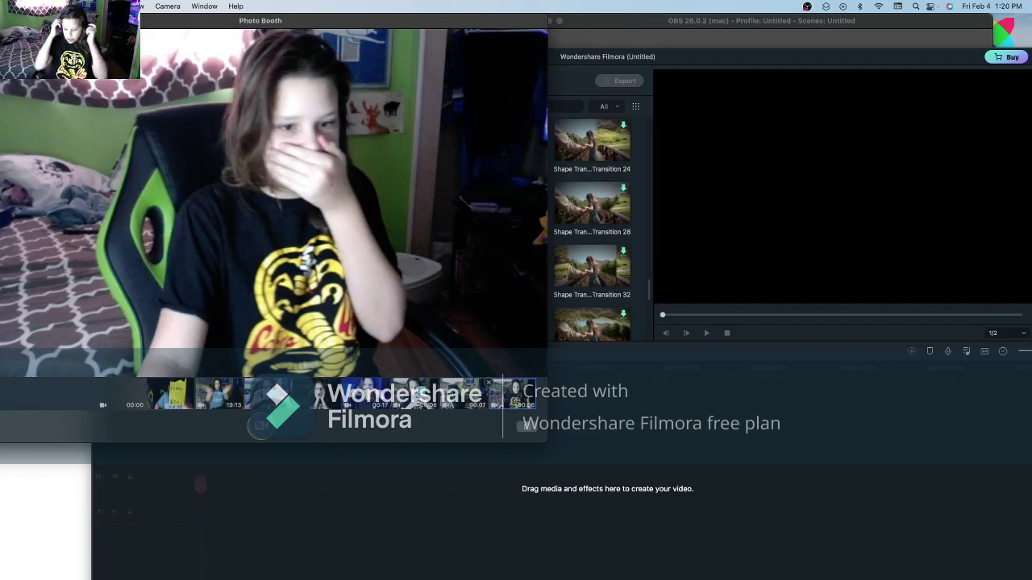
left_click(259, 426)
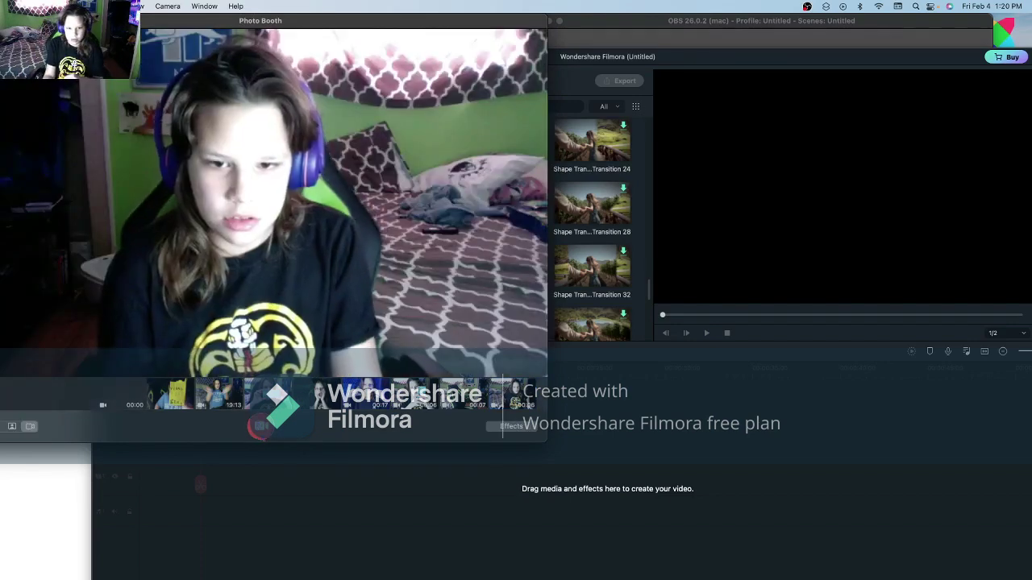
left_click(259, 426)
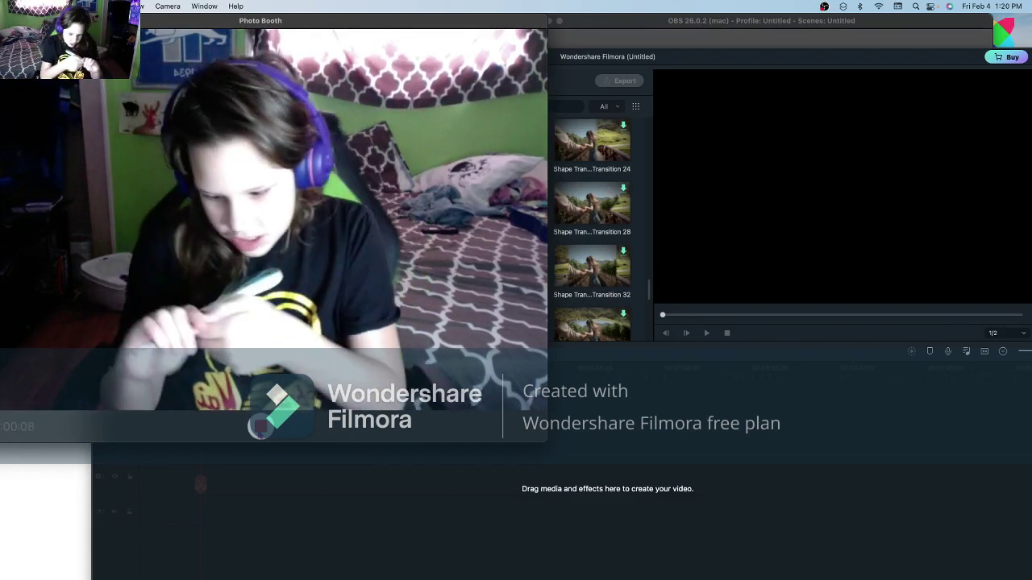
left_click(259, 432)
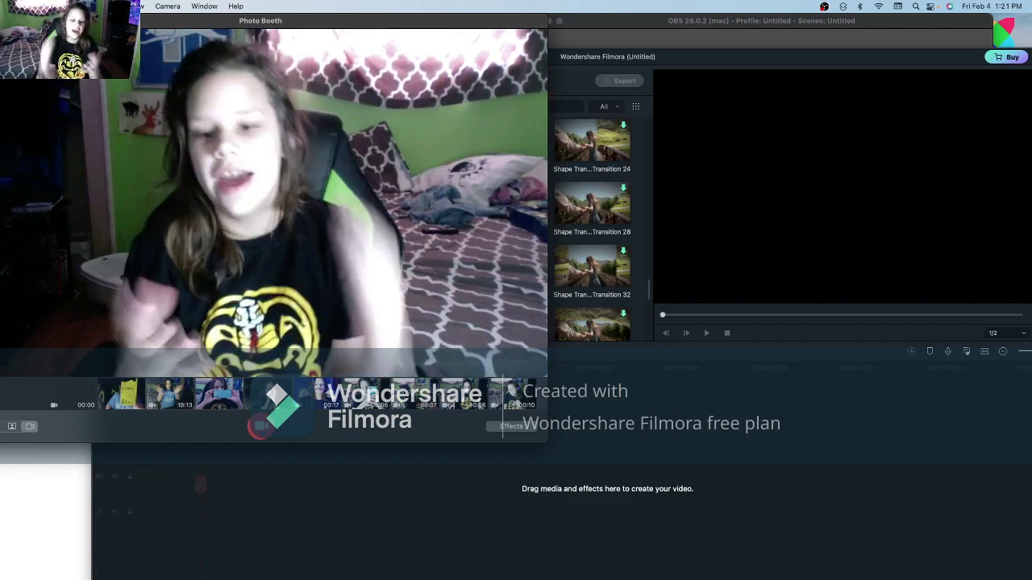
Add the new Photo Booth clip to Filmora's timeline, keeping the project settings of 1920x1080 at 30 fps, and move it to the start.
left_click_drag(516, 395, 177, 483)
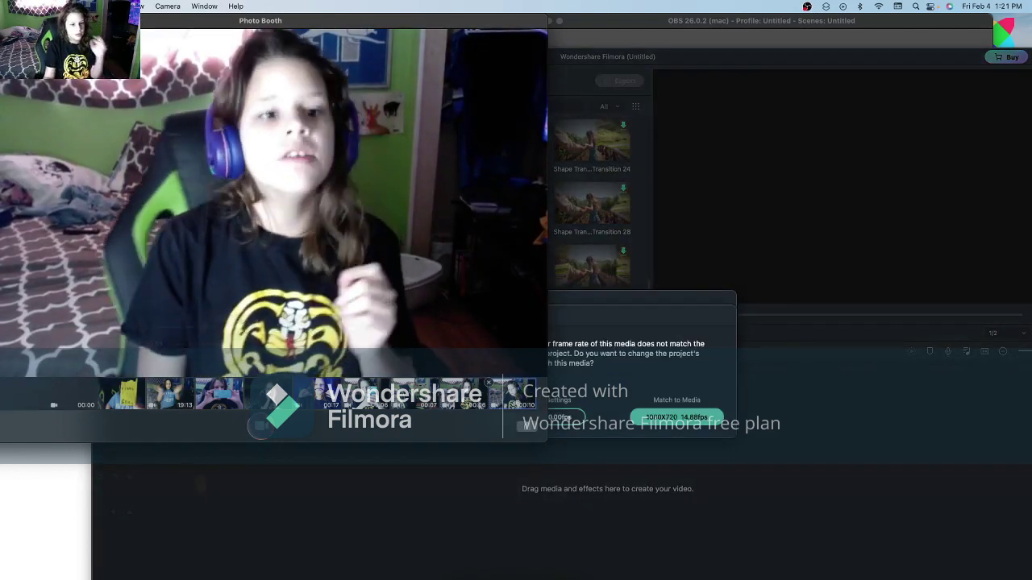
left_click(714, 516)
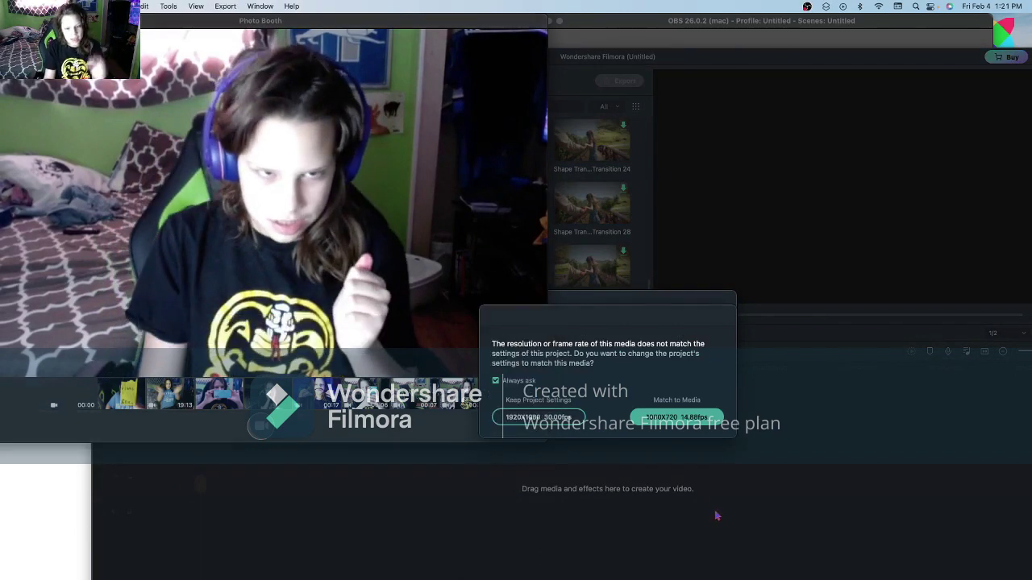
left_click(559, 419)
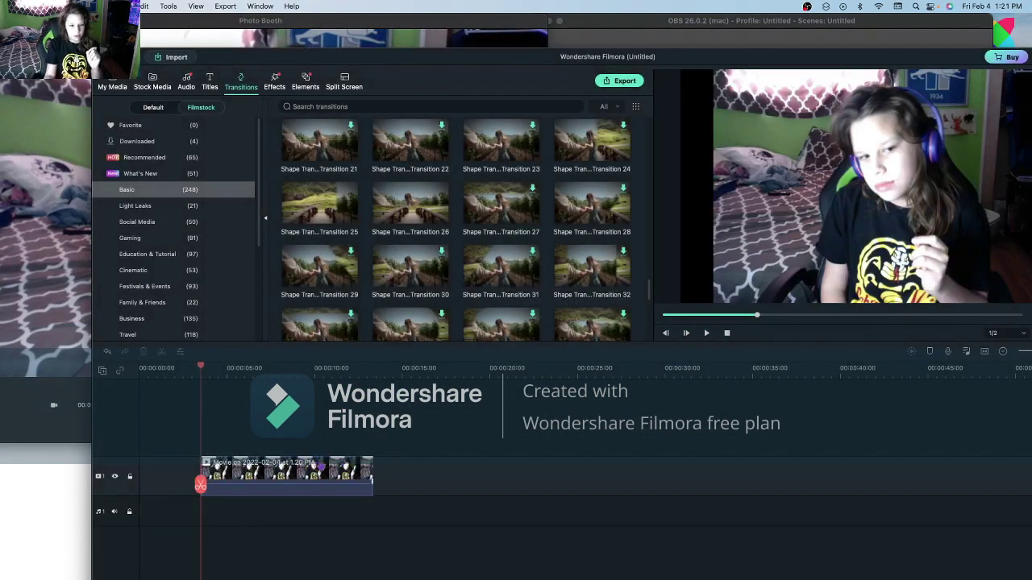
left_click_drag(320, 468, 251, 468)
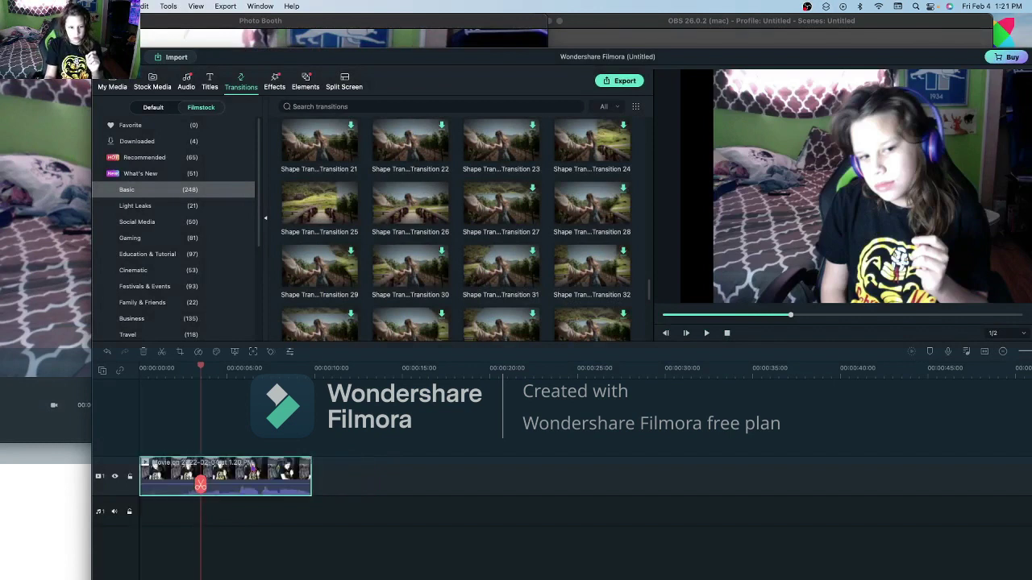
right_click(251, 468)
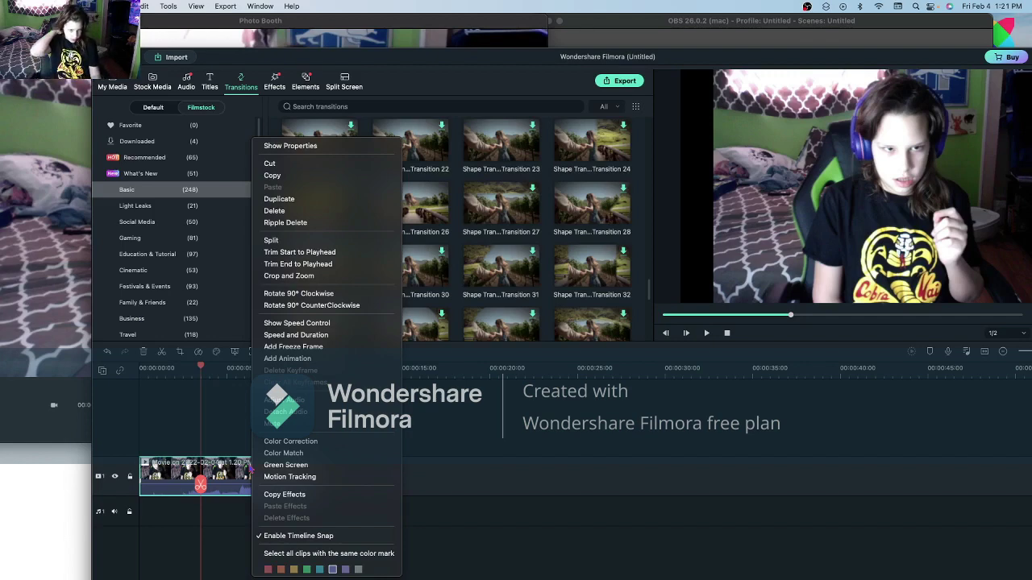
left_click(525, 497)
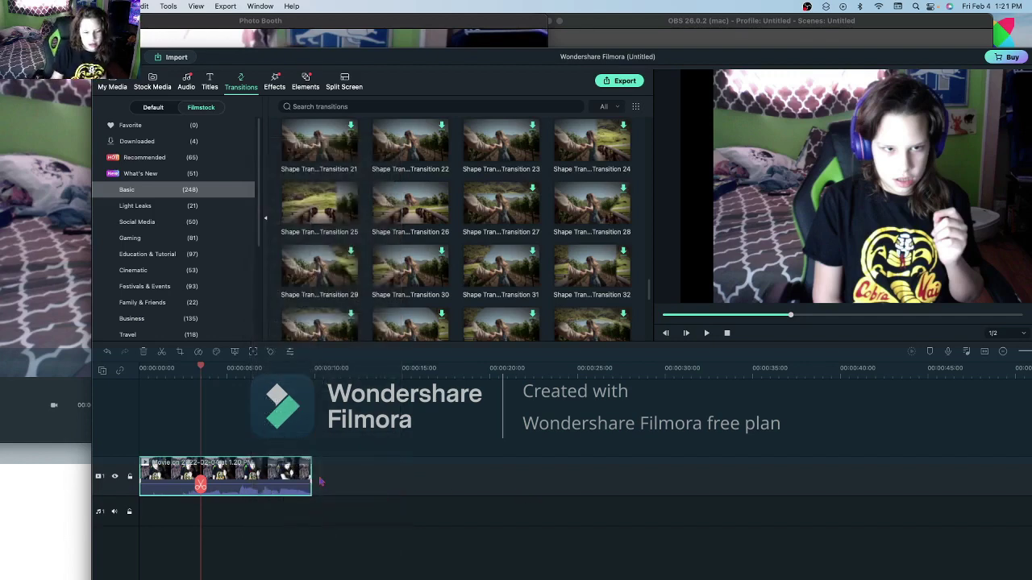
right_click(264, 476)
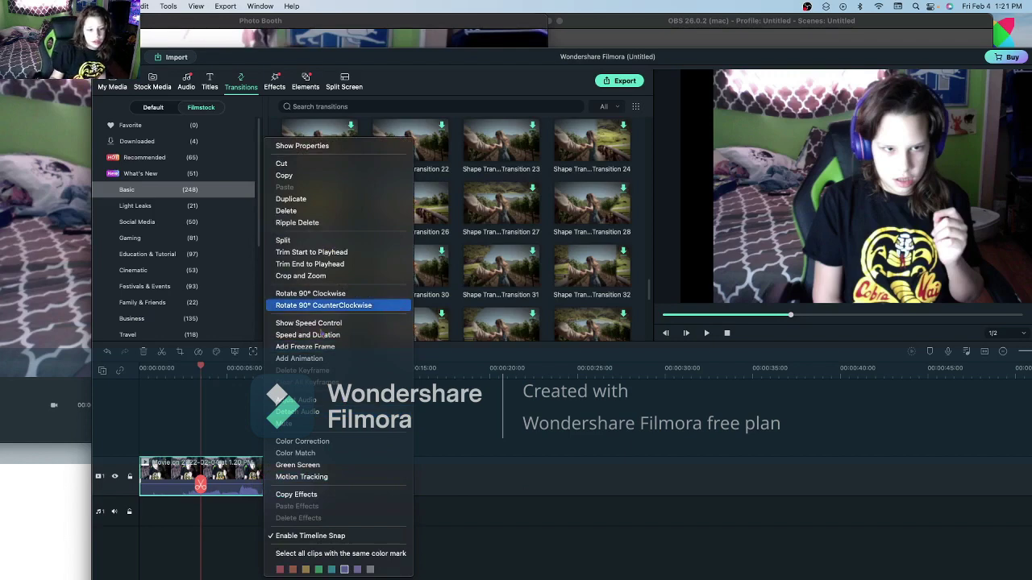
left_click(572, 464)
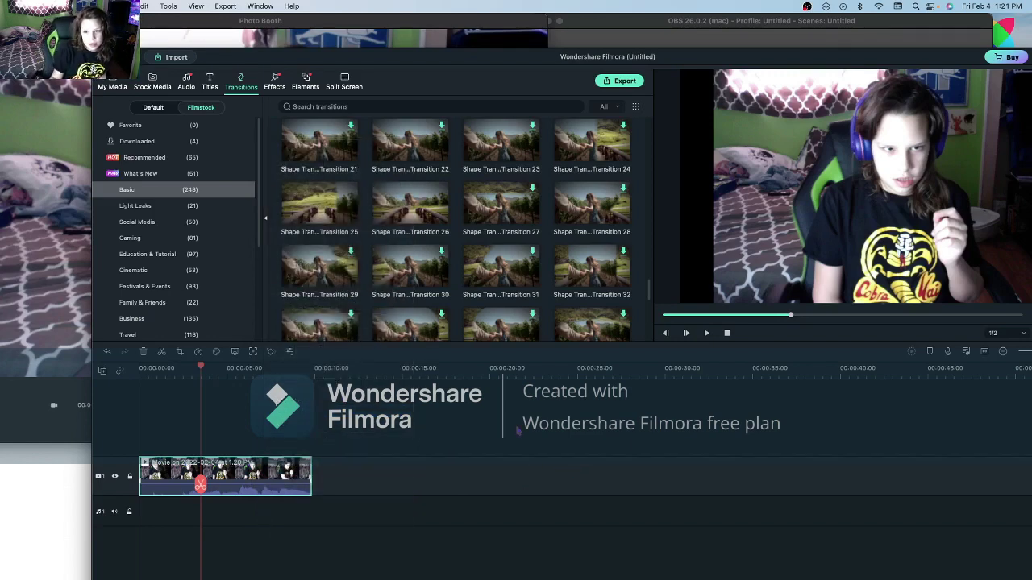
Play the clip's opening to find the cut point and split the clip at about 3 seconds.
left_click(706, 335)
left_click(707, 335)
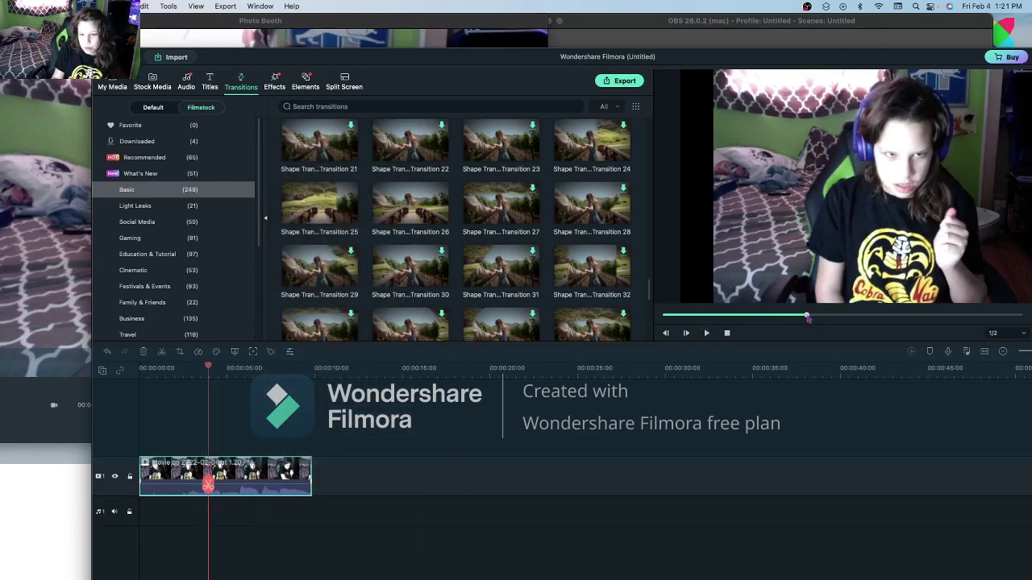
left_click_drag(808, 316, 716, 317)
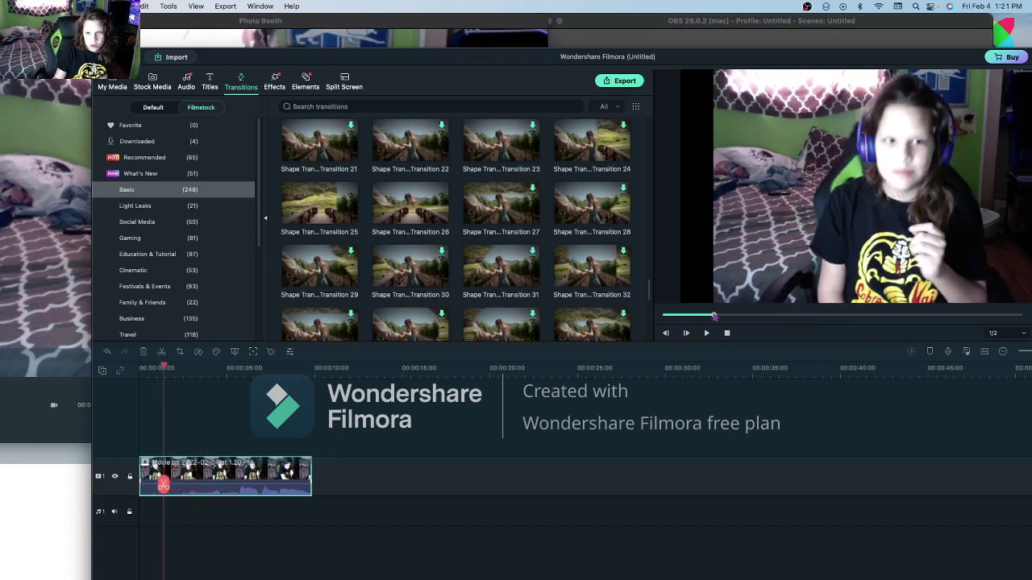
left_click(706, 333)
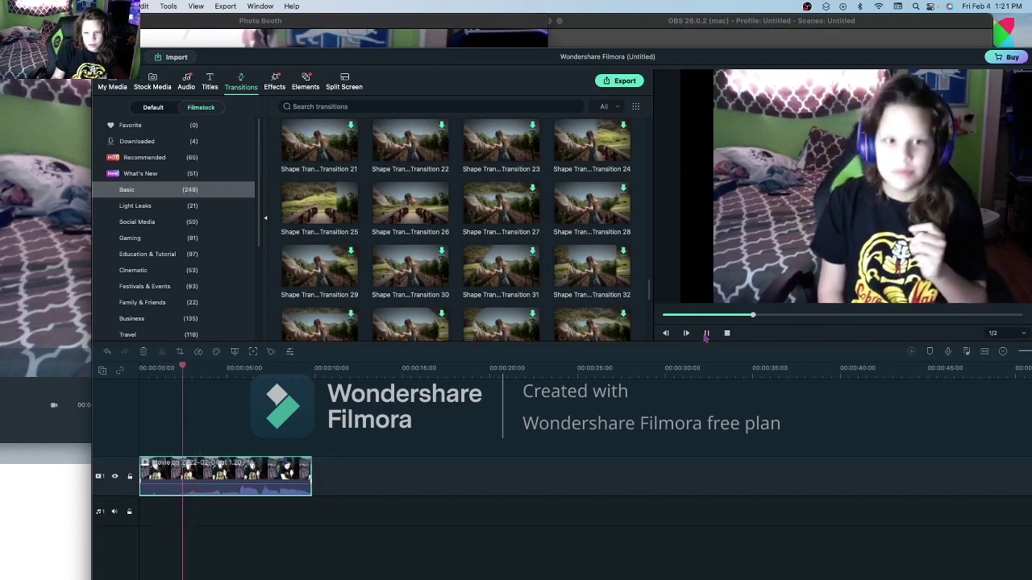
left_click(706, 333)
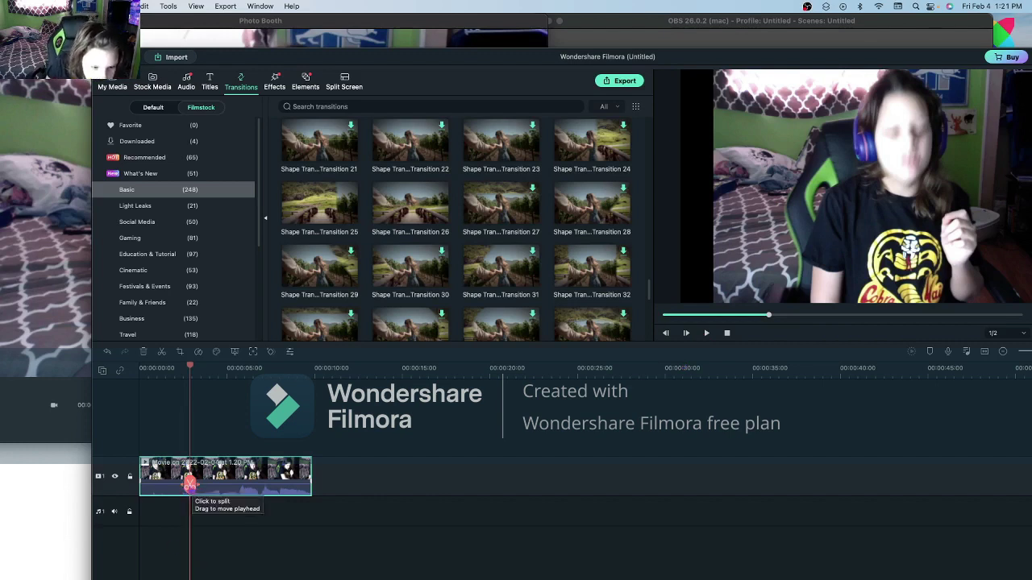
left_click(189, 484)
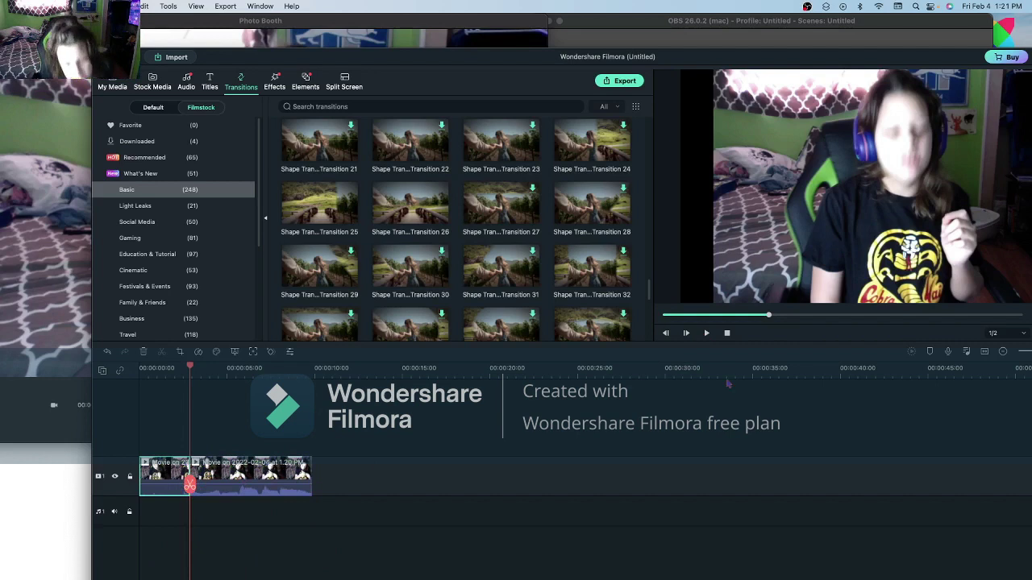
Play past the split, open the audio adjustments of the clip's second part, and lower its pitch to -12.
left_click(706, 333)
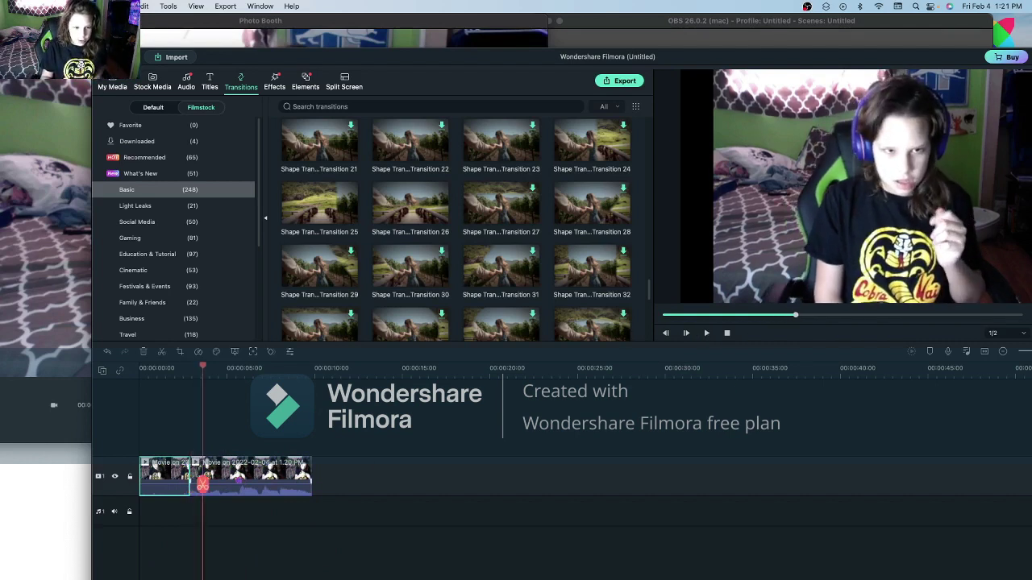
right_click(241, 480)
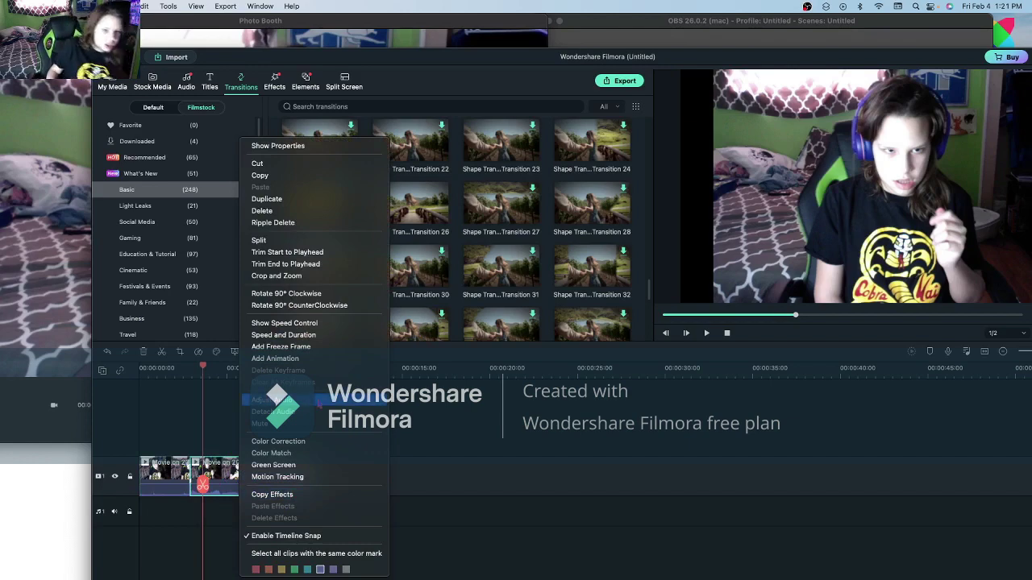
left_click(370, 401)
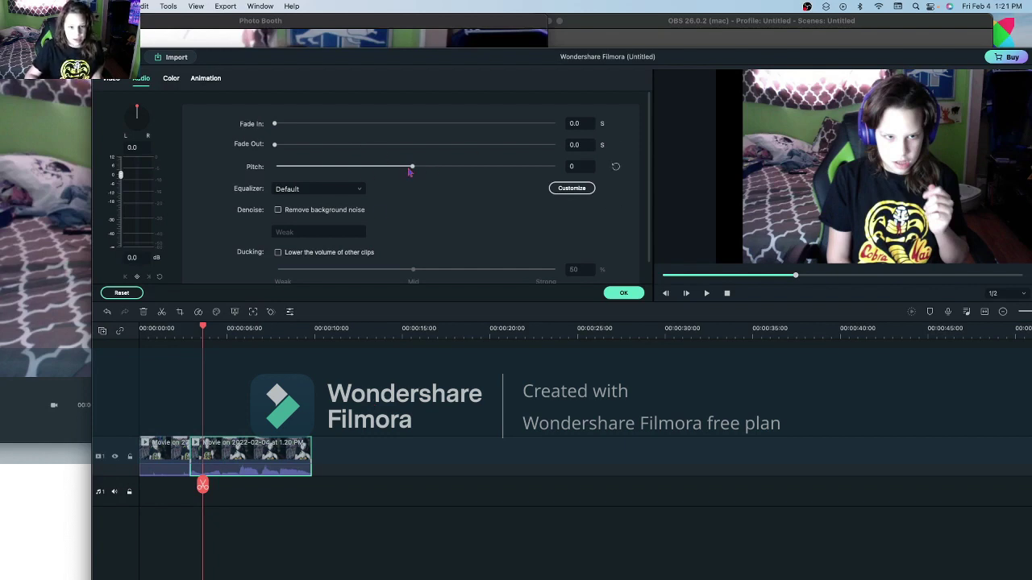
left_click_drag(410, 171, 385, 169)
left_click_drag(131, 145, 134, 121)
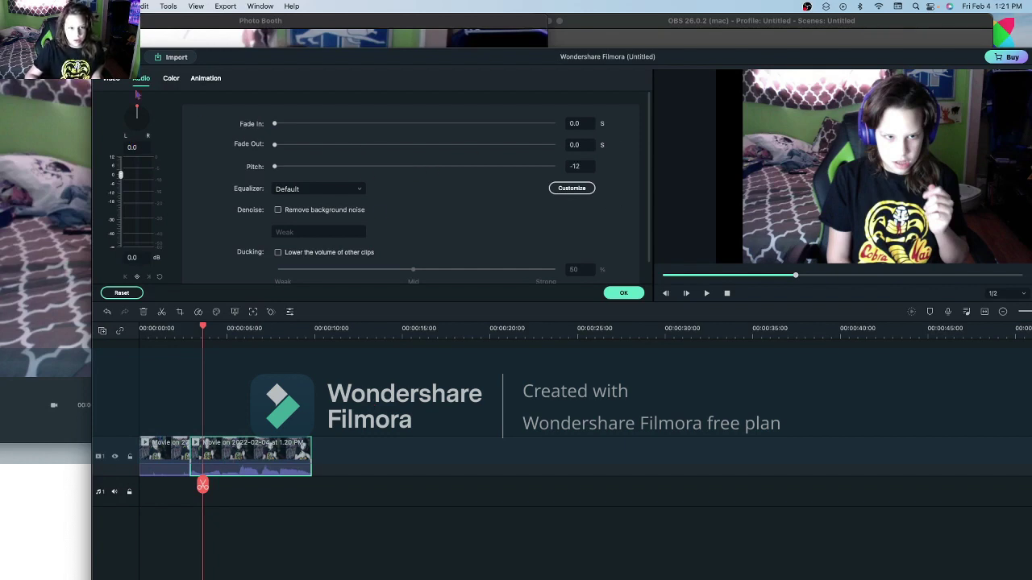
Open the color adjustments of the clip's second part and set the white balance temperature and tint to -100.
left_click(171, 77)
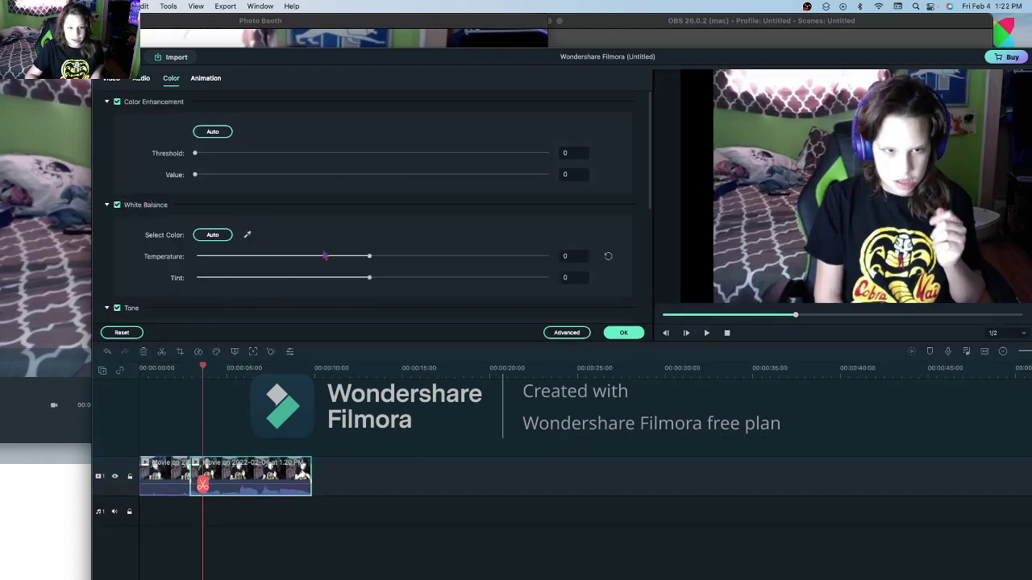
left_click_drag(370, 257, 194, 256)
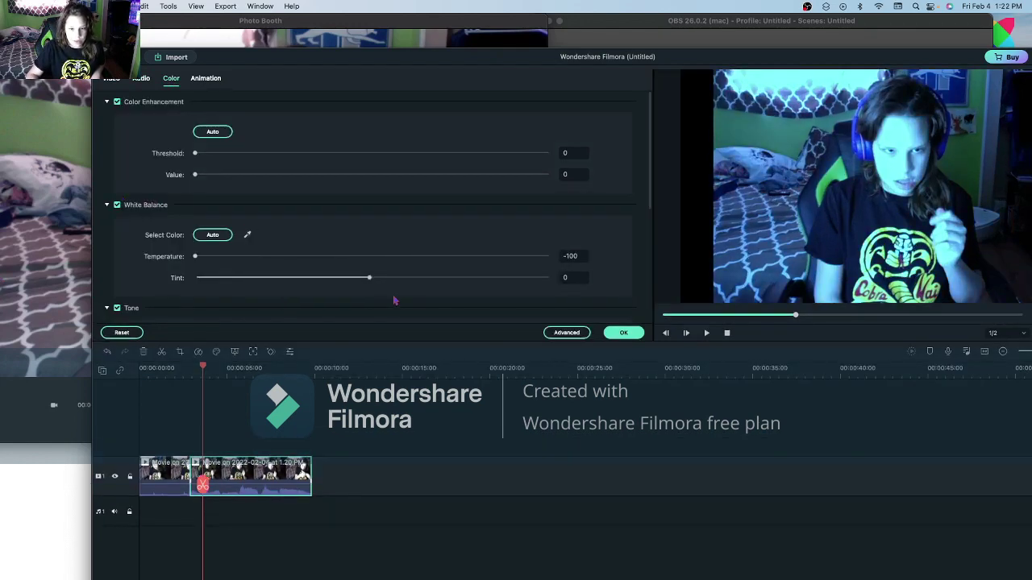
left_click_drag(370, 278, 113, 282)
Set the tone contrast, saturation and brightness of the clip's second part to -100.
scroll(296, 272, "down", 2)
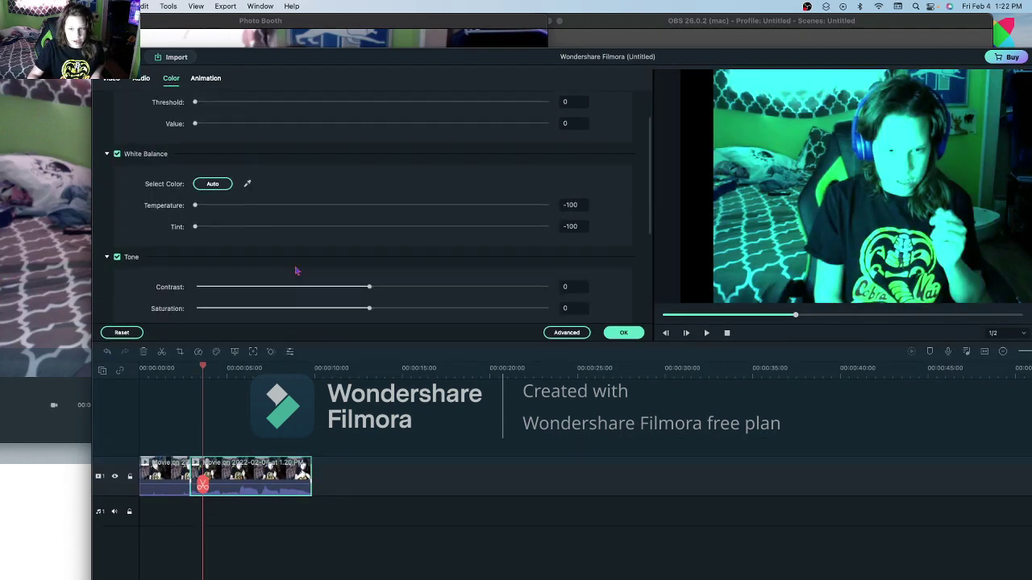
left_click_drag(369, 287, 194, 287)
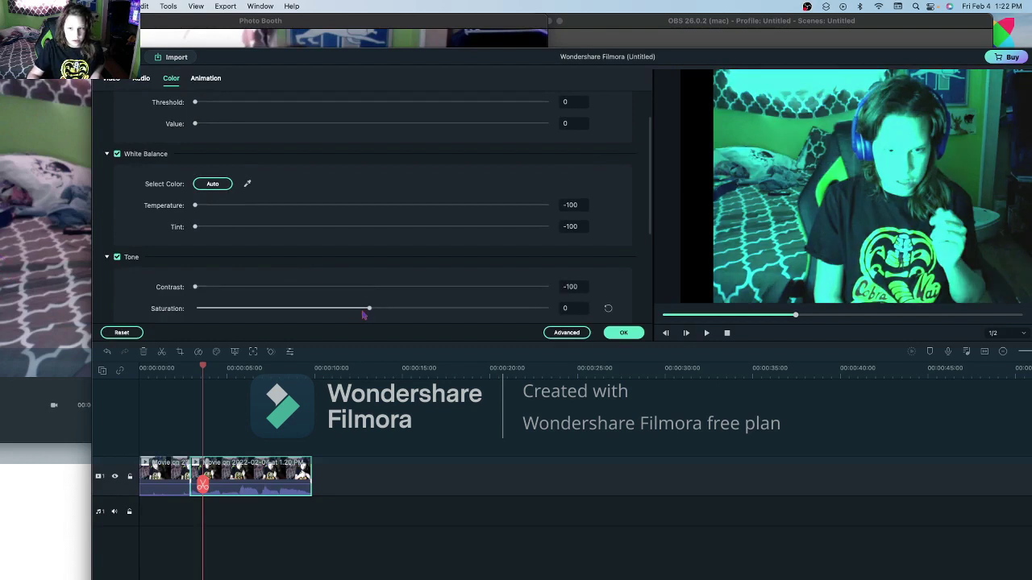
left_click_drag(369, 309, 195, 309)
scroll(277, 299, "down", 2)
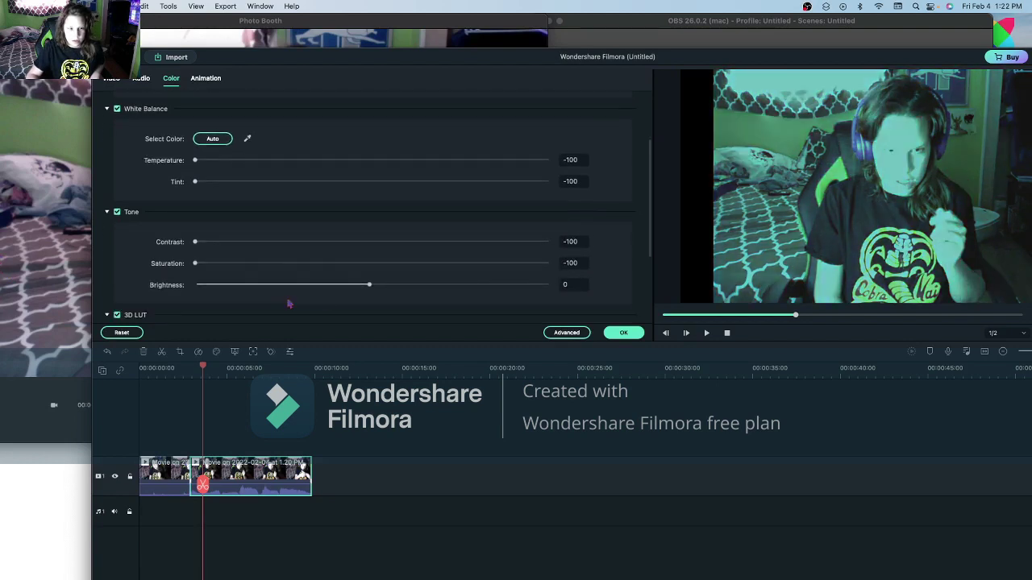
left_click_drag(368, 285, 194, 285)
Raise the second part's white balance tint and temperature to 100 and apply the color adjustments.
scroll(242, 274, "up", 2)
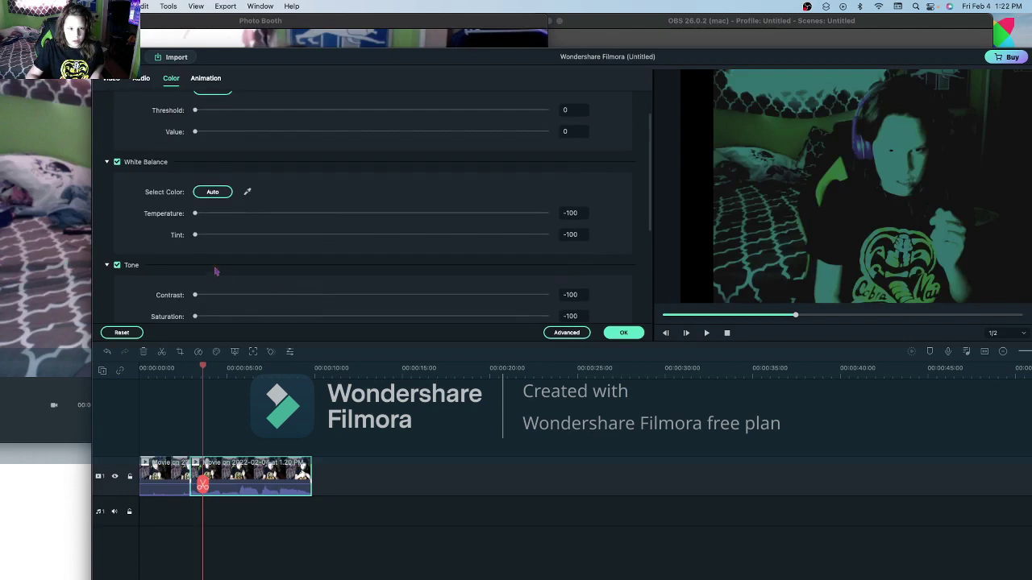
left_click_drag(194, 235, 578, 256)
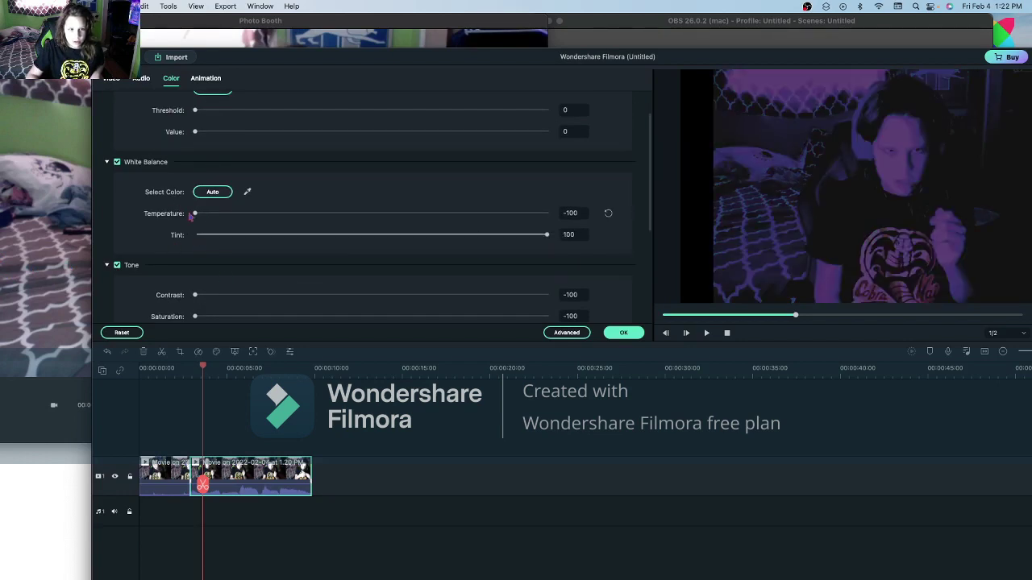
left_click_drag(196, 214, 575, 214)
scroll(533, 228, "up", 1)
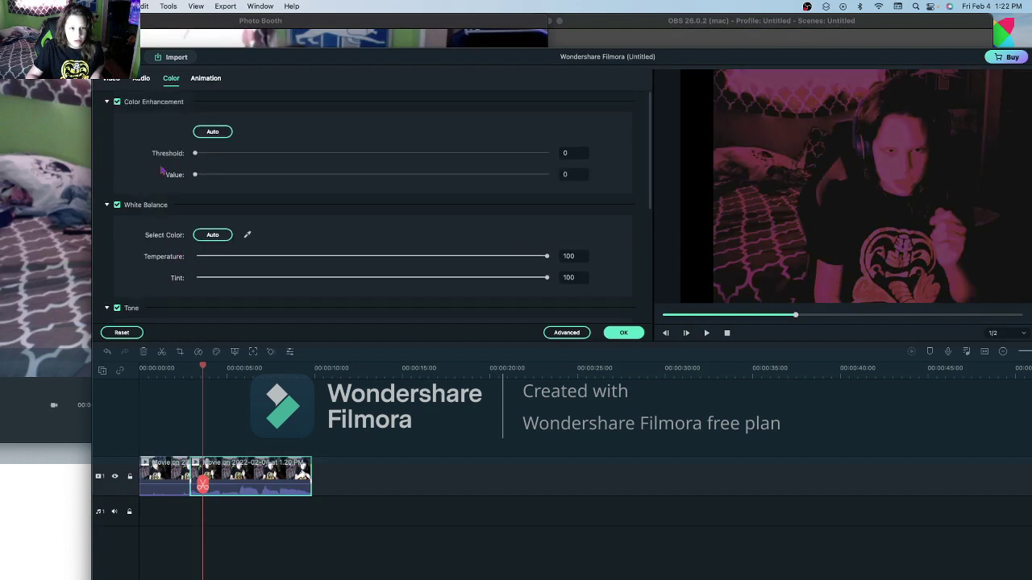
scroll(303, 229, "down", 2)
scroll(294, 234, "down", 5)
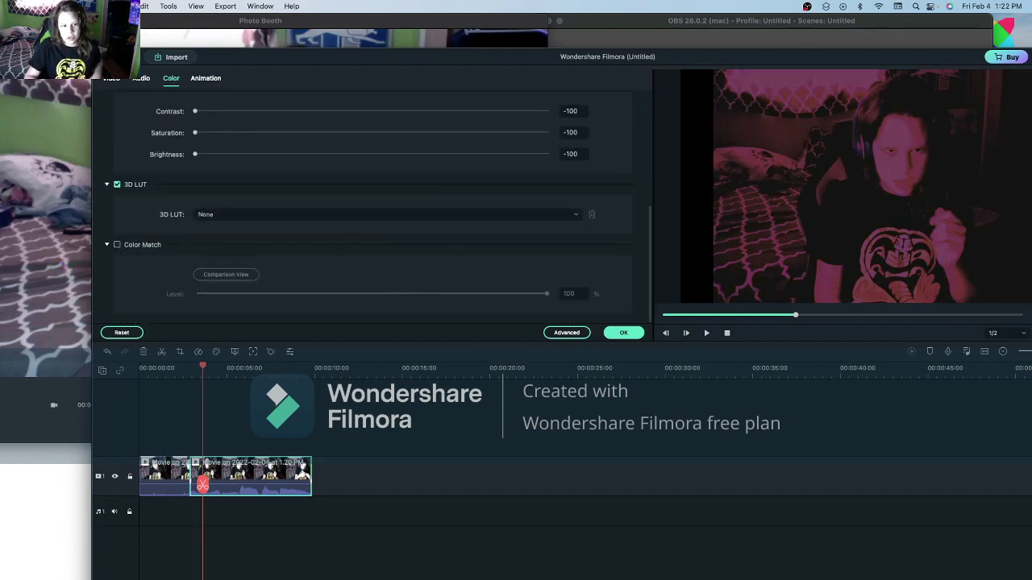
left_click(641, 332)
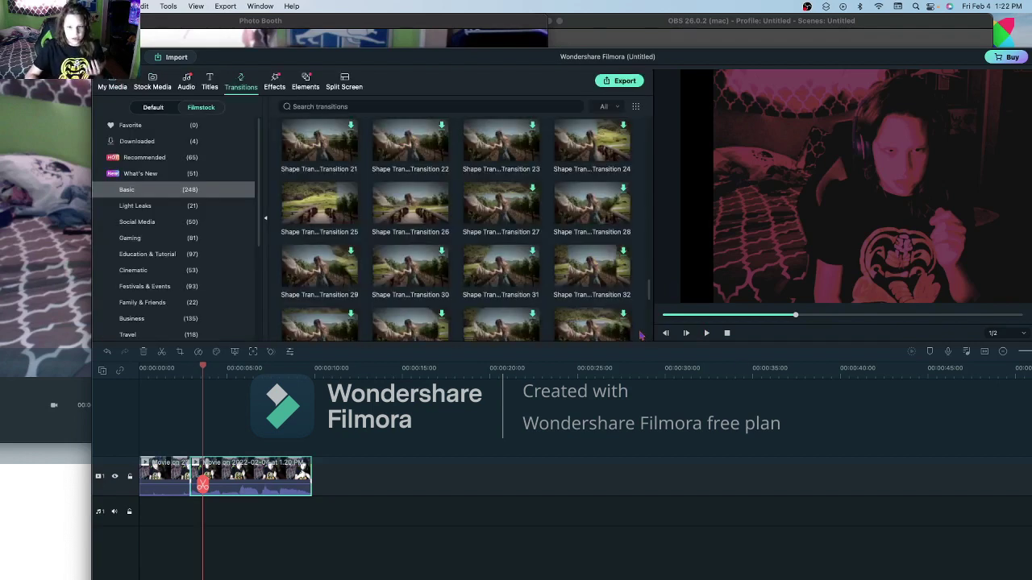
Play the timeline repeatedly from the start to review the pitch and color change between the clip's two parts.
left_click(705, 333)
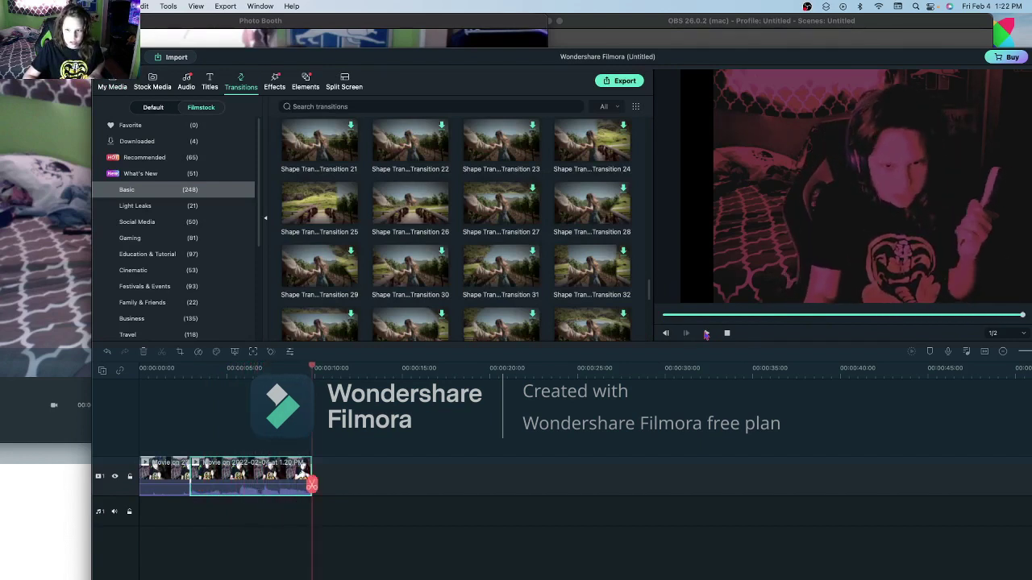
left_click_drag(1021, 317, 665, 315)
left_click(706, 333)
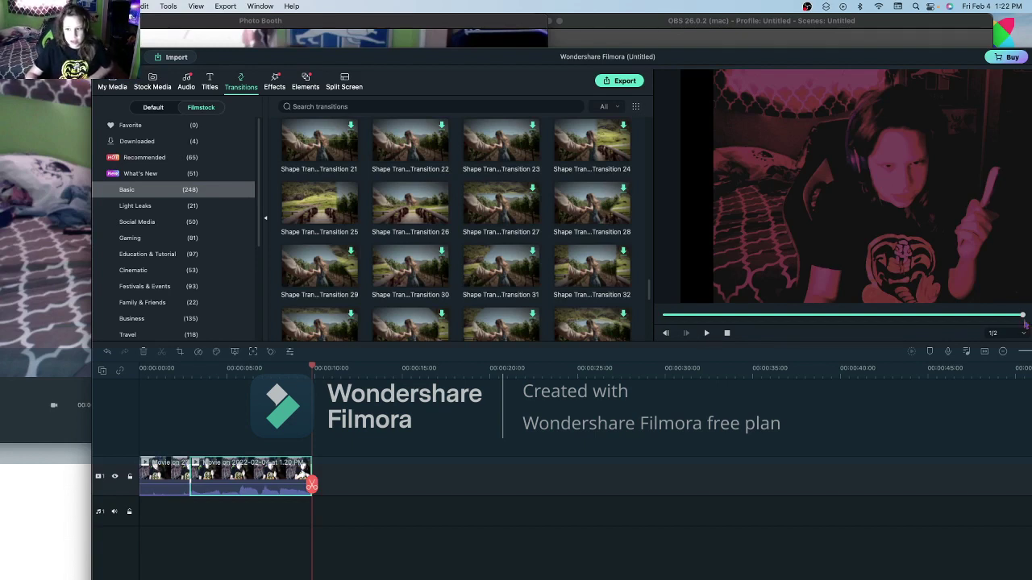
left_click_drag(1025, 322, 698, 326)
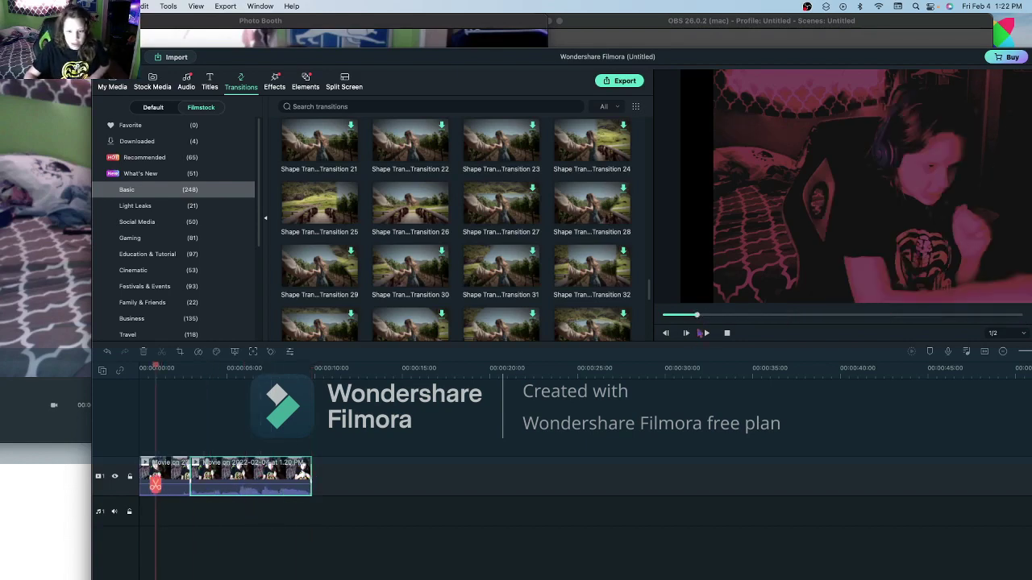
left_click(706, 333)
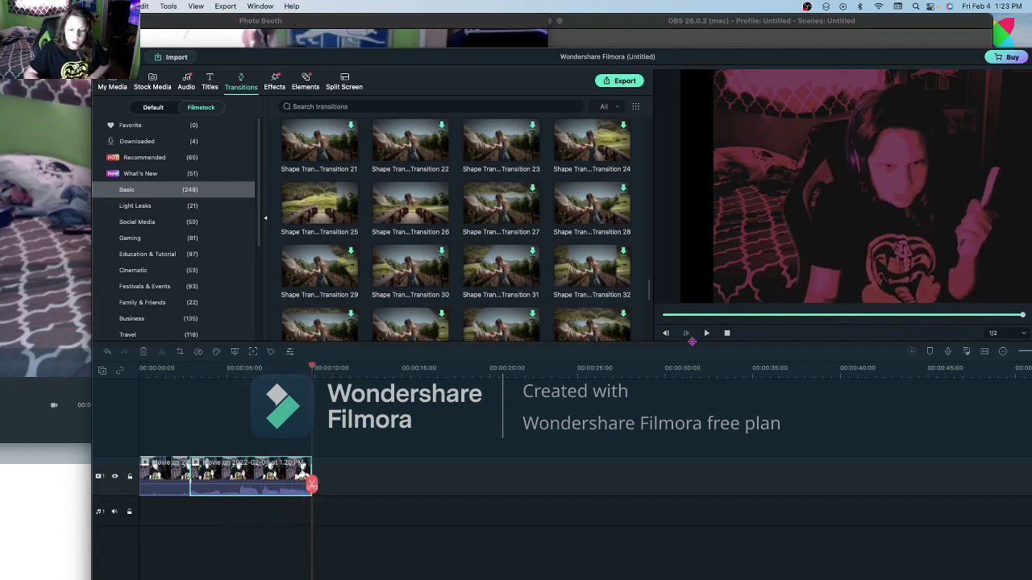
left_click_drag(780, 316, 475, 290)
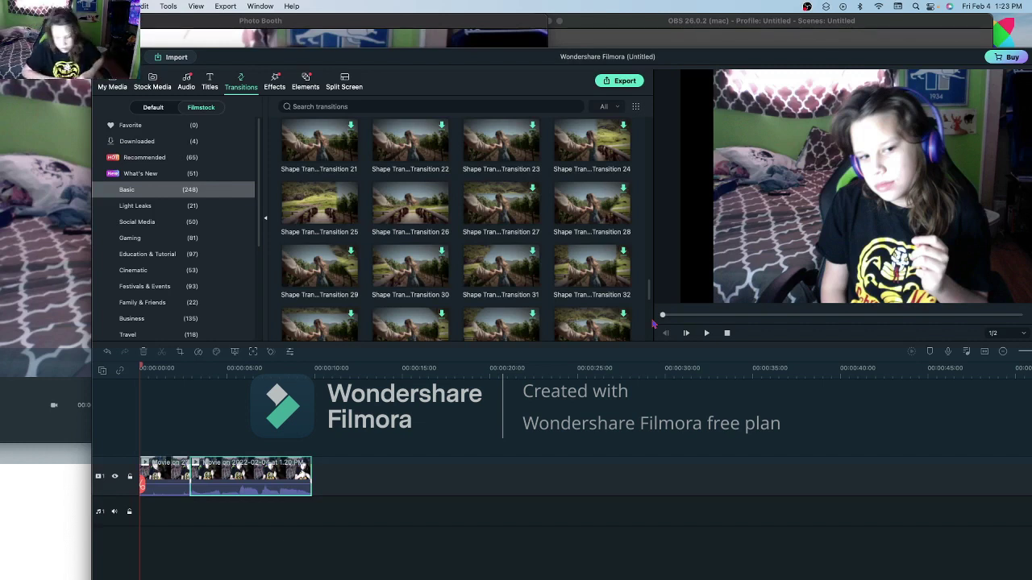
left_click_drag(141, 484, 311, 503)
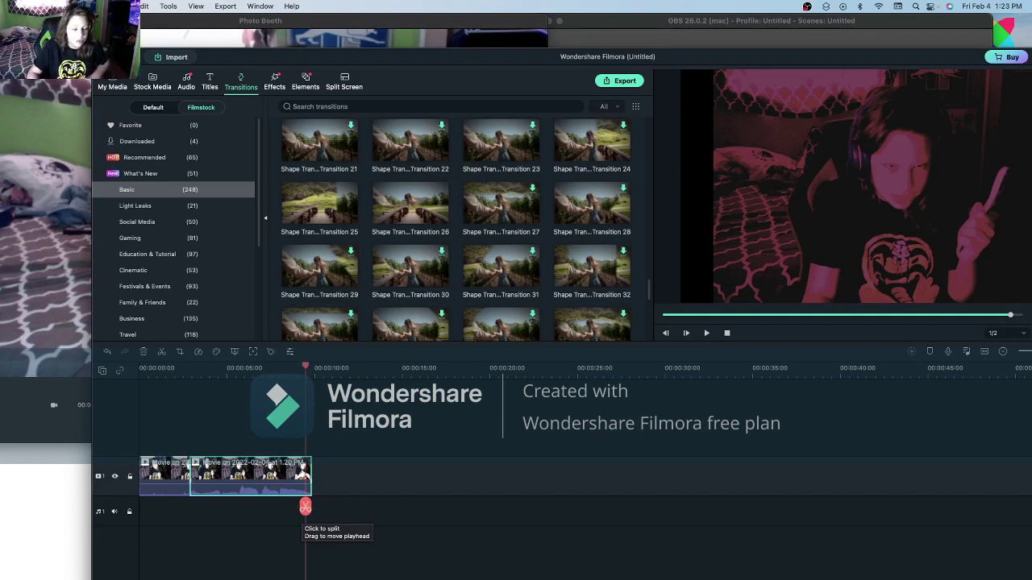
left_click_drag(305, 508, 142, 493)
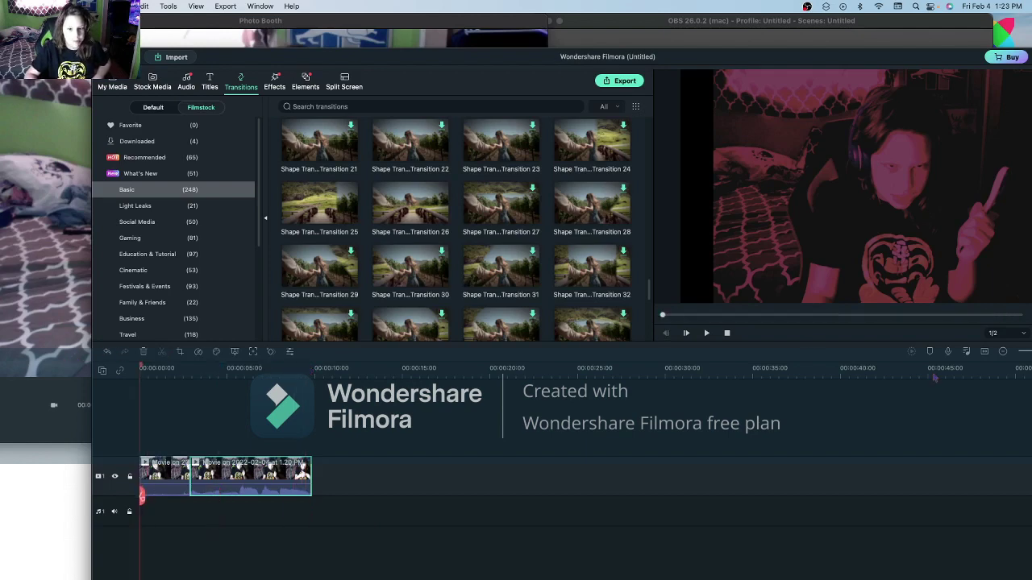
left_click(706, 333)
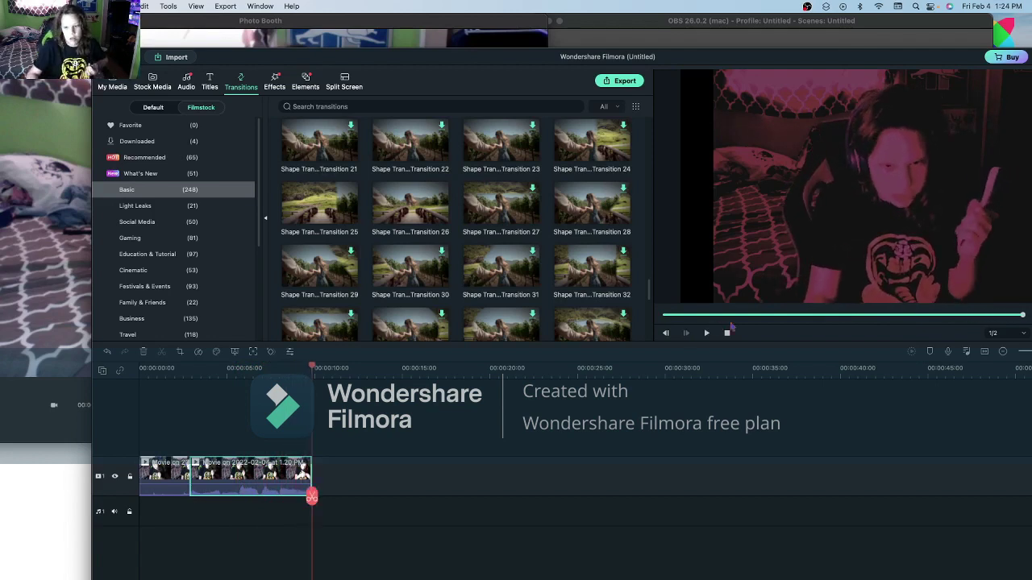
left_click(685, 316)
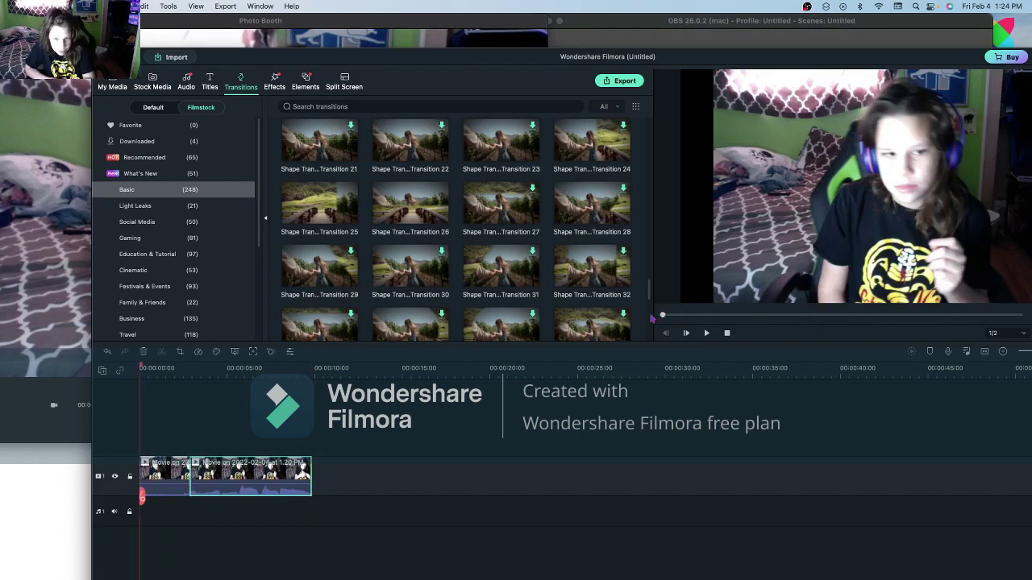
left_click(706, 333)
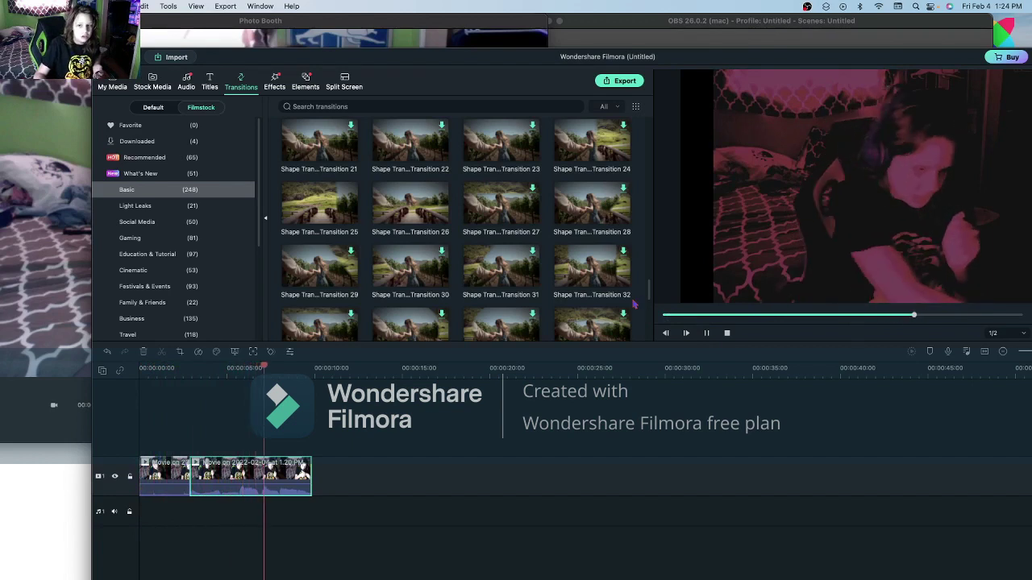
left_click(852, 315)
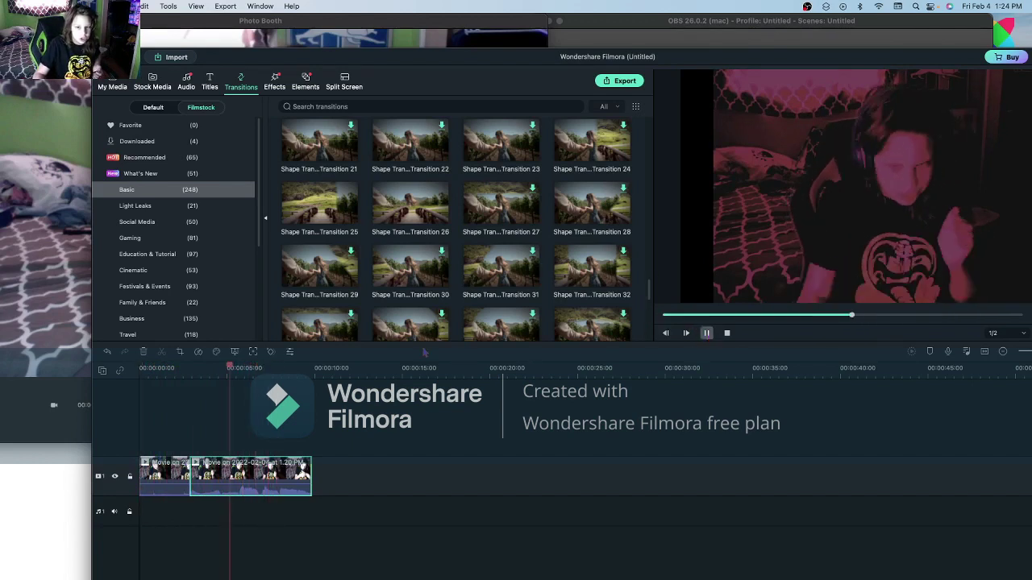
left_click(706, 333)
Browse the Filmstock transitions in the Food and Product Display categories.
scroll(493, 252, "down", 2)
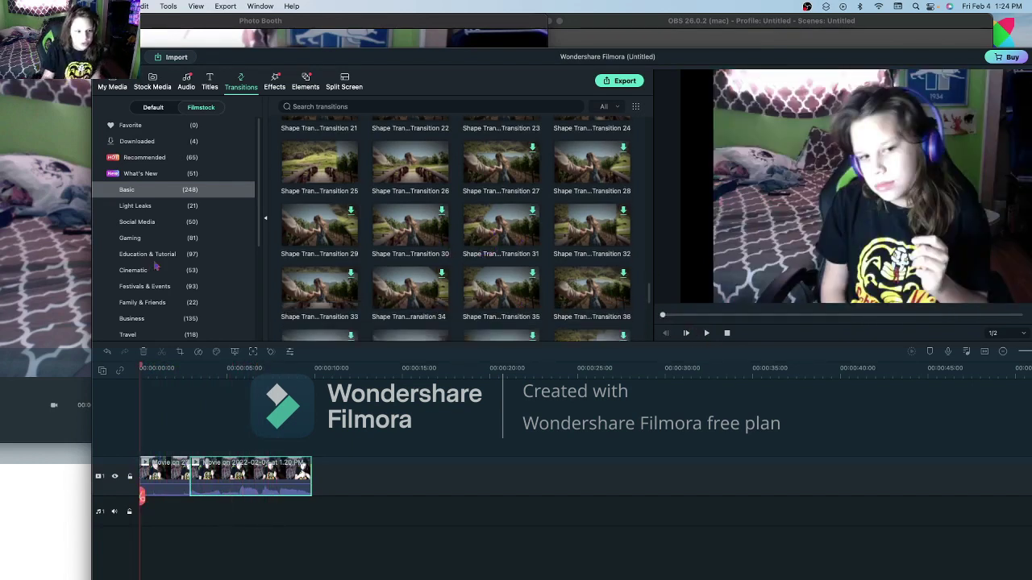
scroll(155, 266, "down", 5)
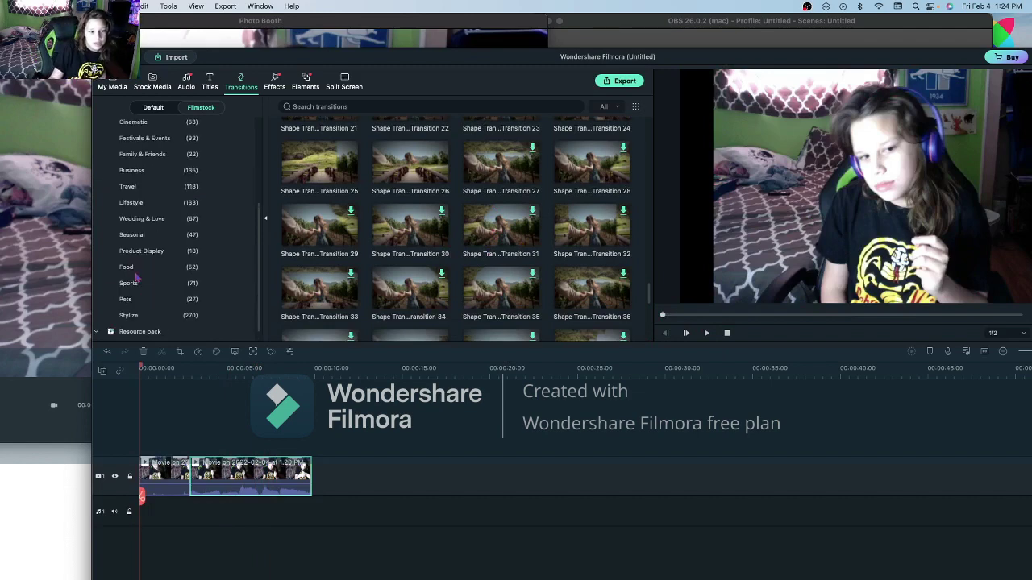
left_click(137, 274)
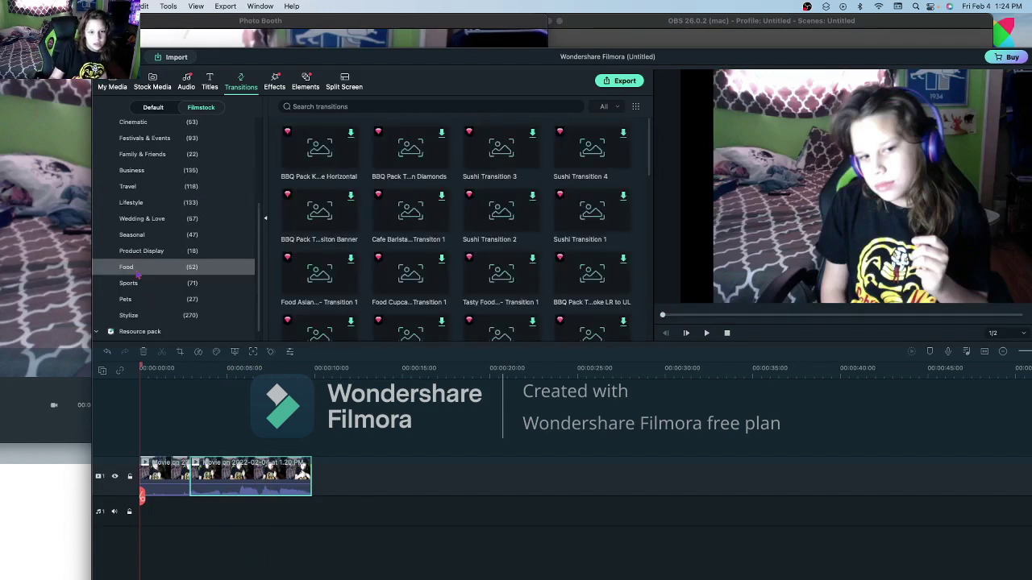
left_click(147, 250)
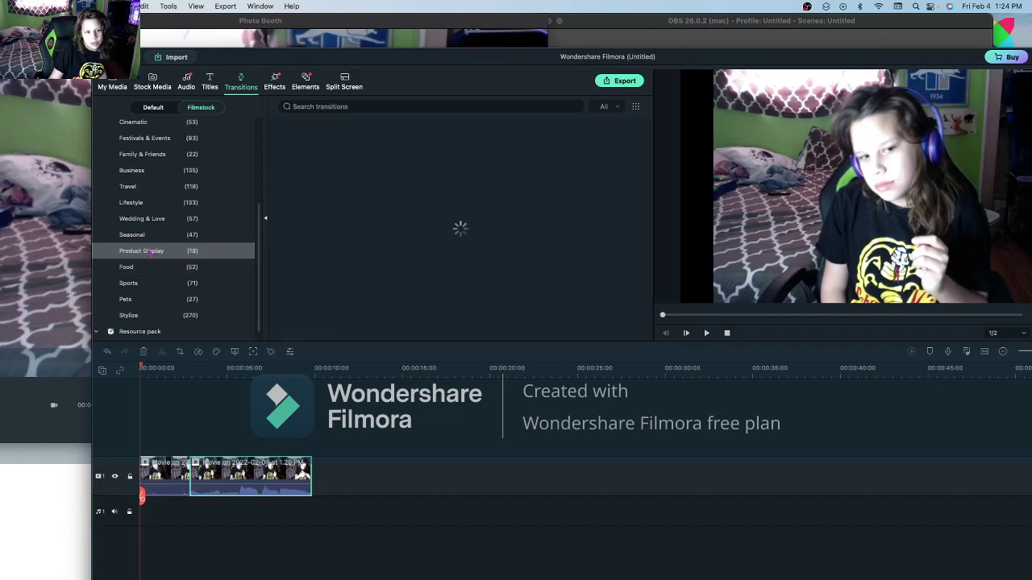
scroll(443, 206, "down", 2)
scroll(338, 209, "up", 3)
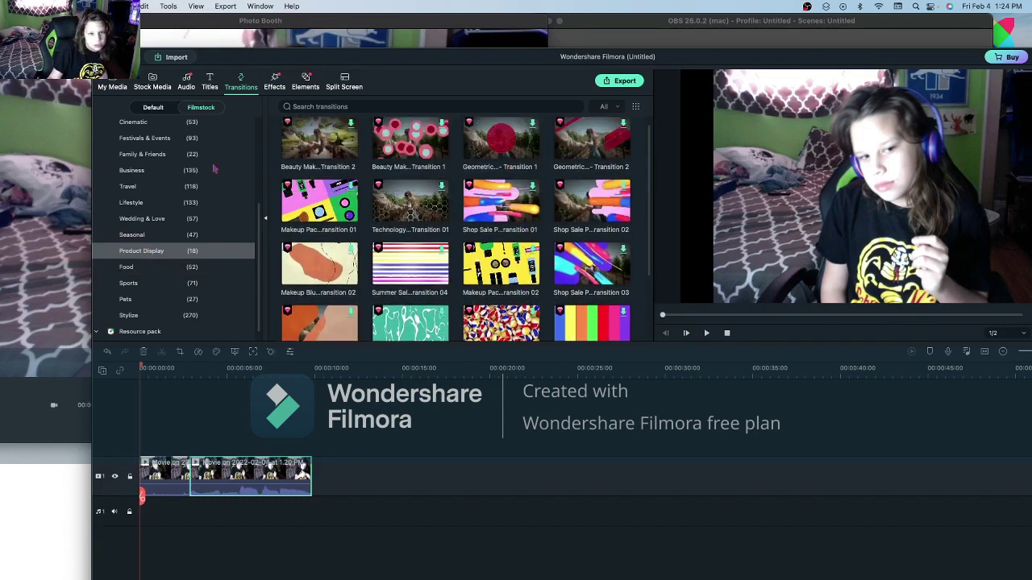
scroll(146, 209, "up", 3)
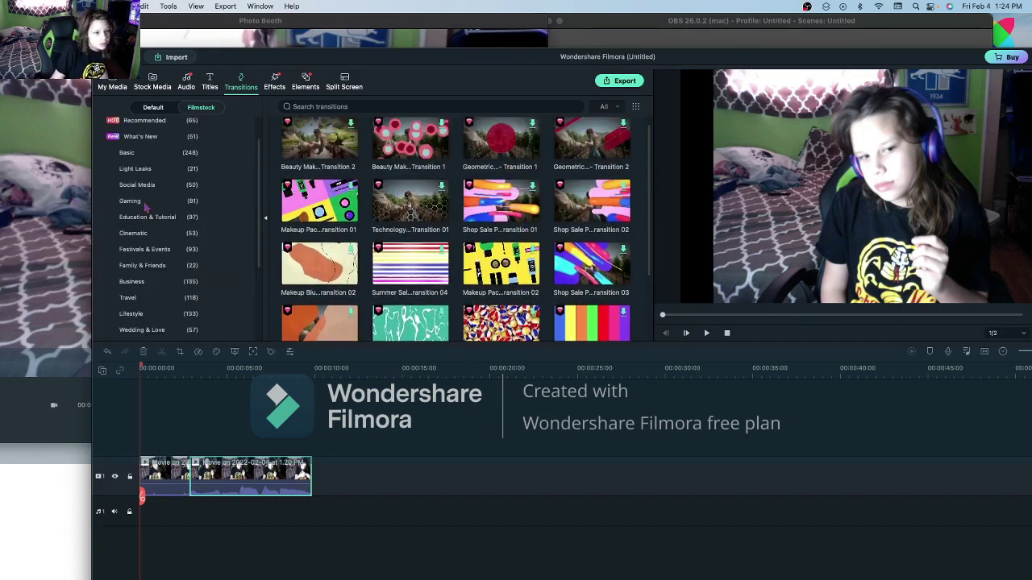
Find shape transition 13 in the Basic category and place it at the cut between the clip's two parts.
left_click(136, 158)
scroll(469, 224, "down", 5)
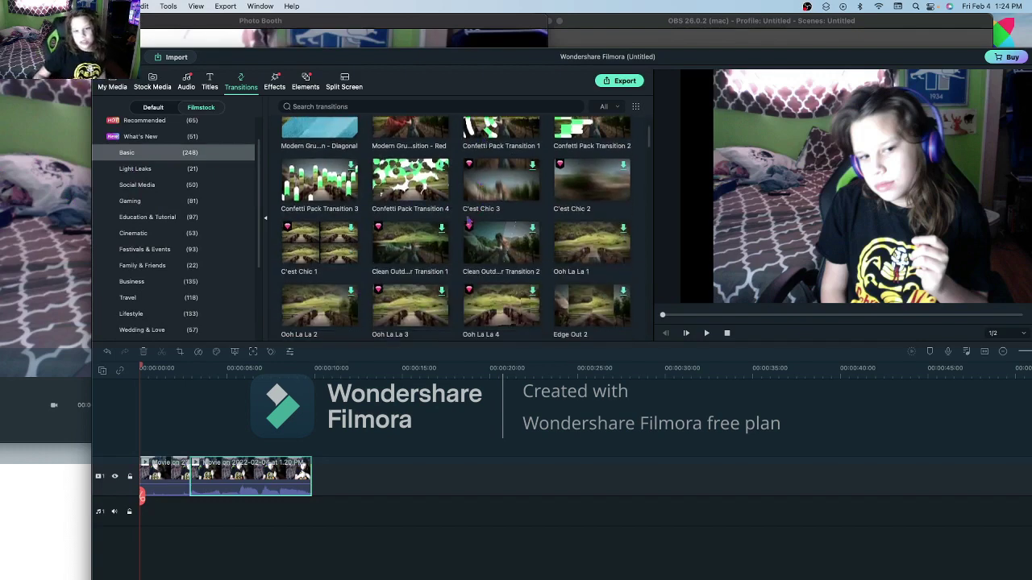
scroll(467, 224, "down", 10)
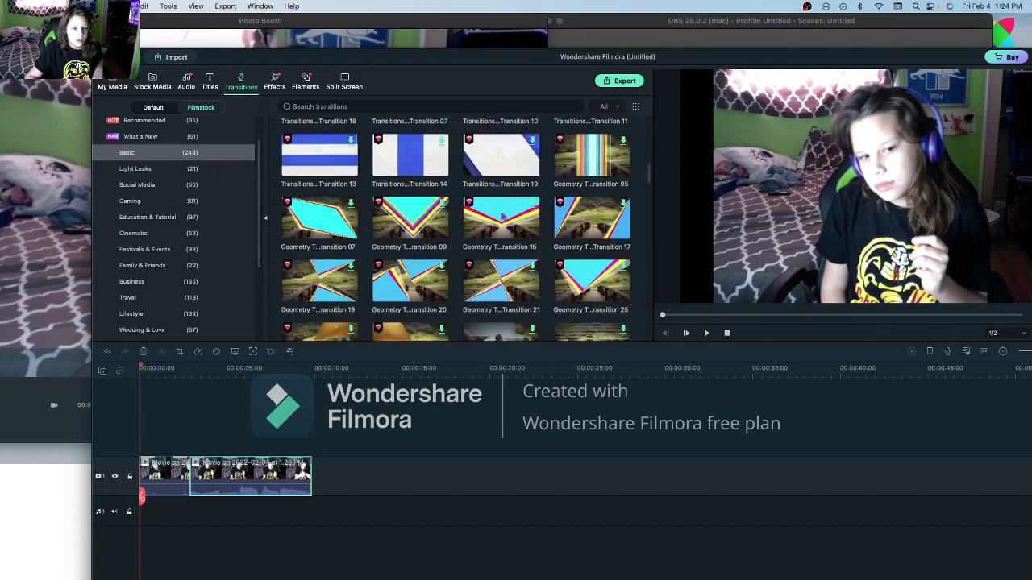
scroll(502, 216, "down", 4)
scroll(472, 208, "down", 1)
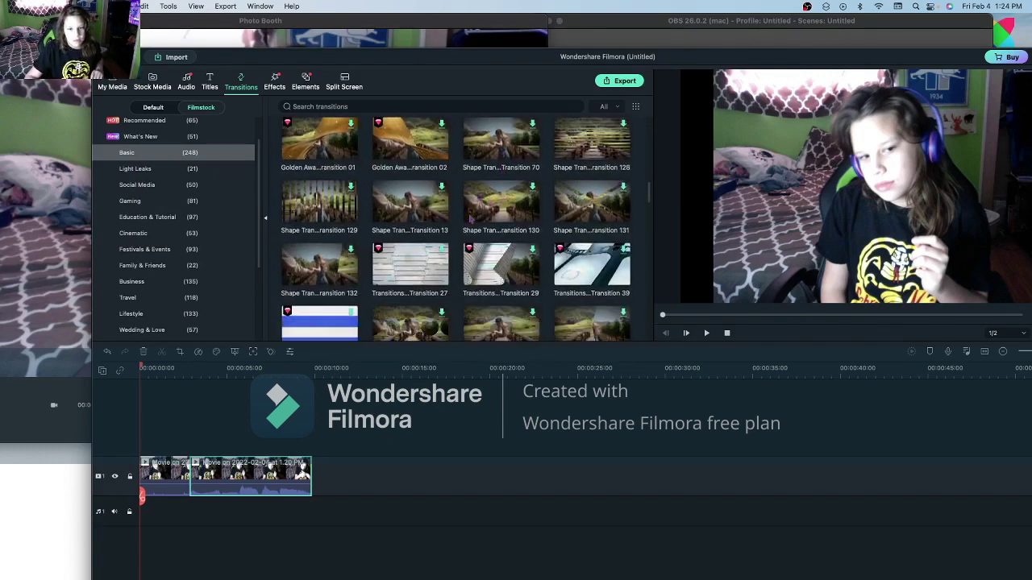
left_click_drag(393, 215, 240, 333)
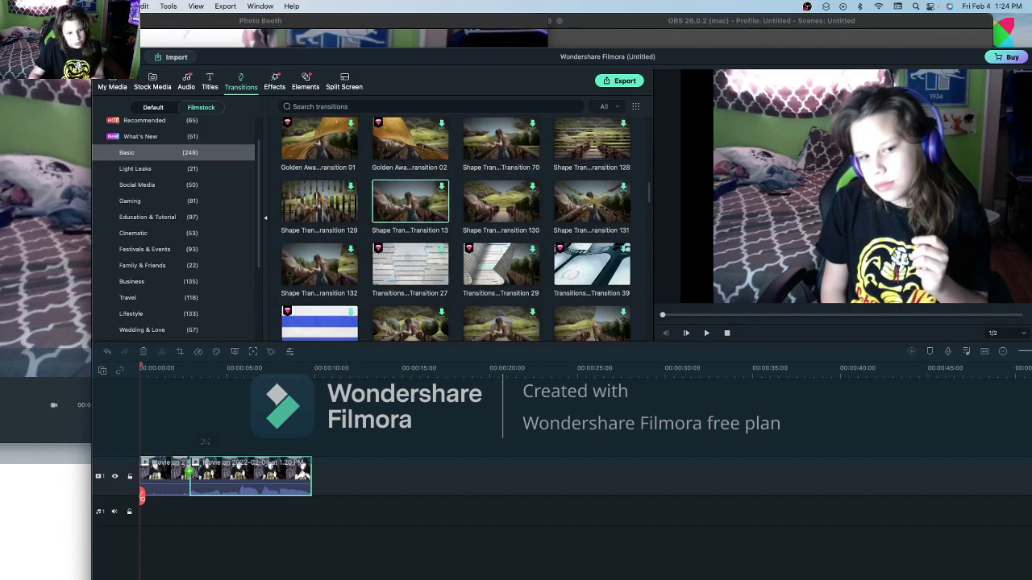
left_click_drag(187, 485, 188, 488)
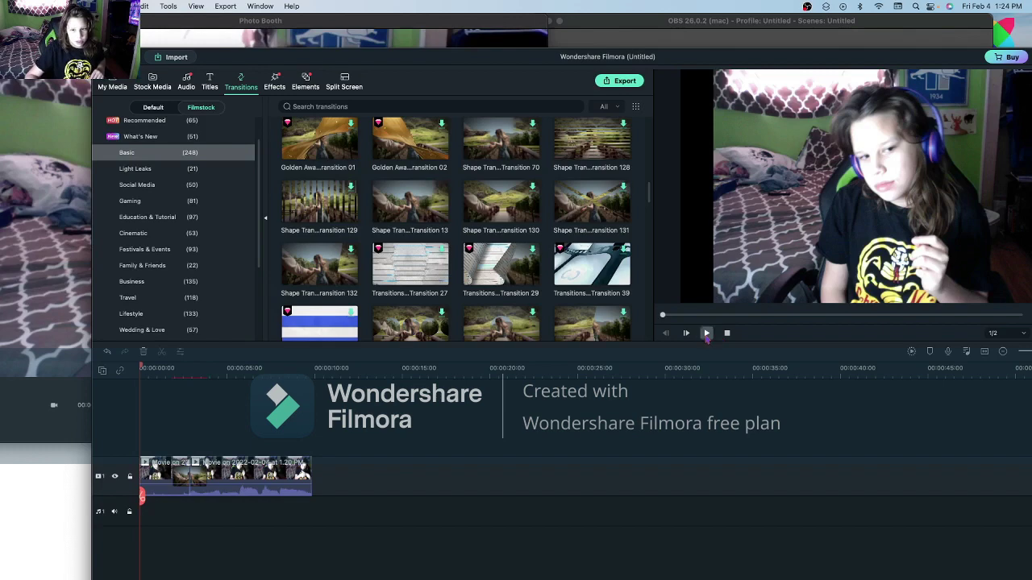
Play the timeline through the new transition and return the playback position to the start.
left_click(706, 337)
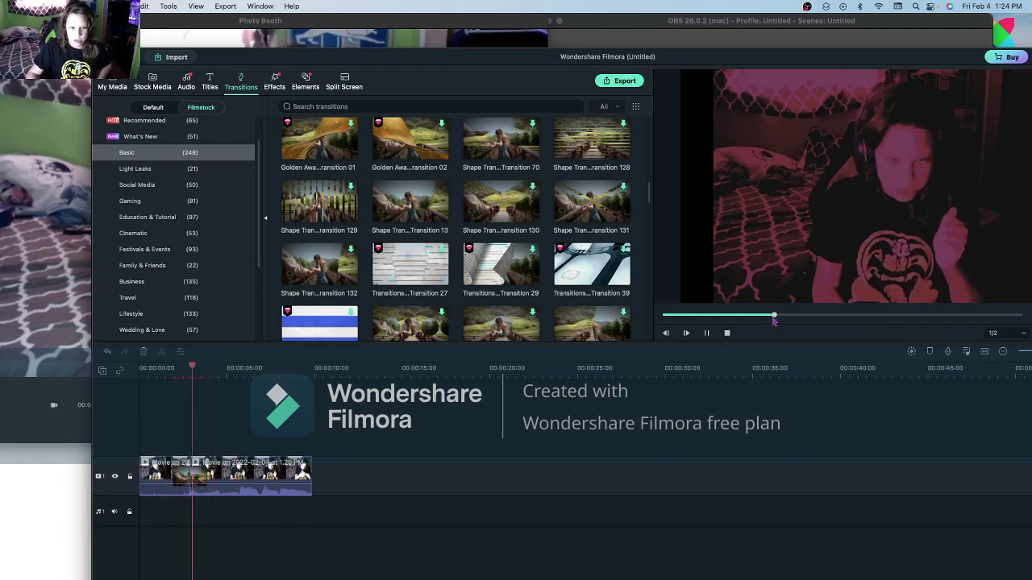
left_click(706, 337)
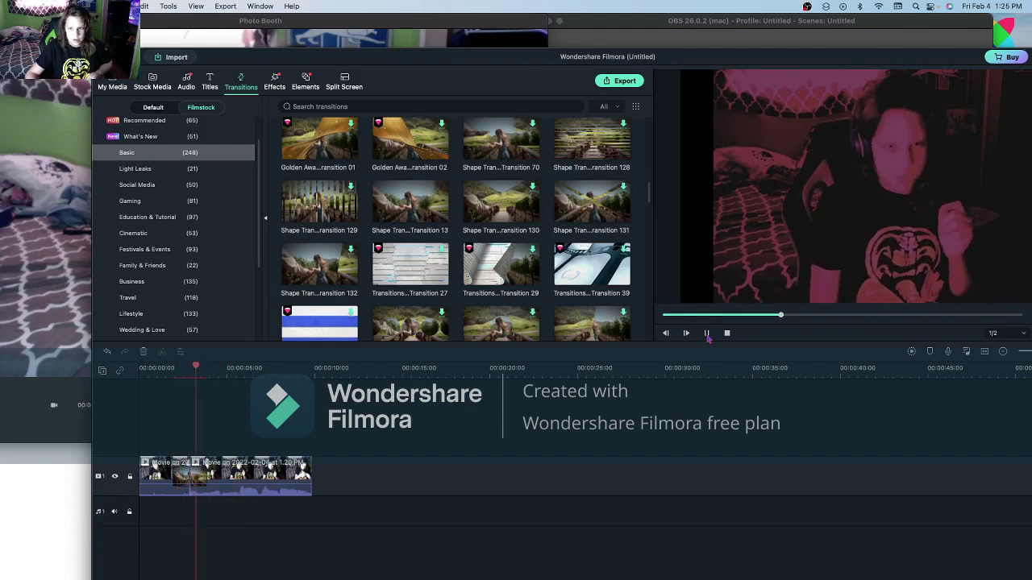
left_click_drag(818, 317, 562, 305)
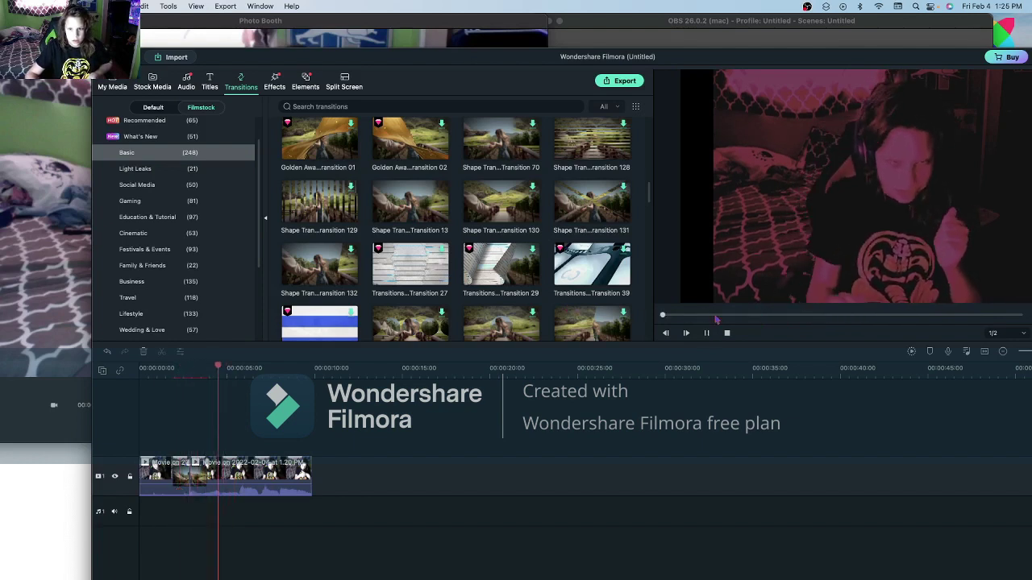
Stop reviewing the transition and delete both parts of the split clip from the timeline.
left_click(685, 333)
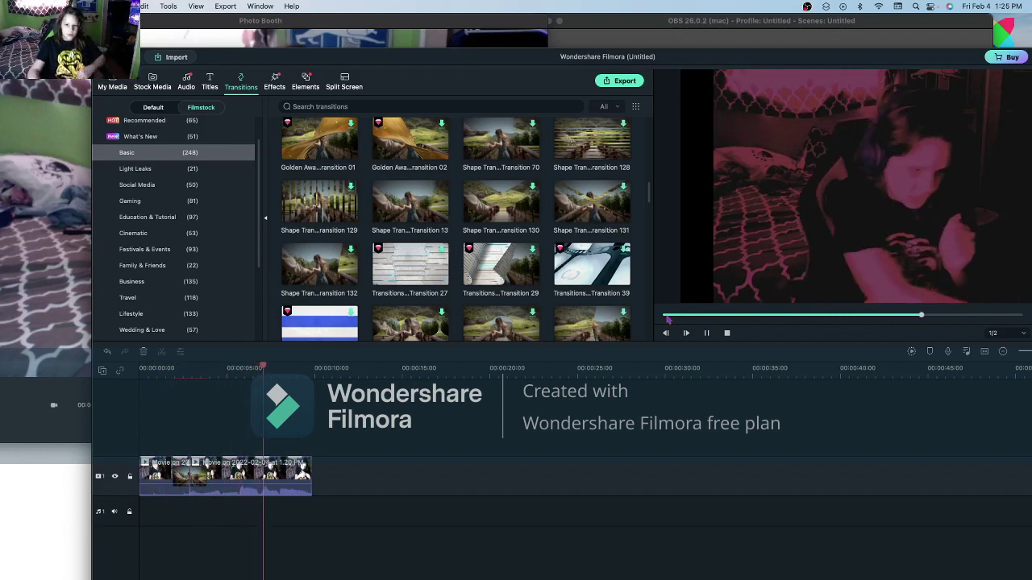
left_click(704, 335)
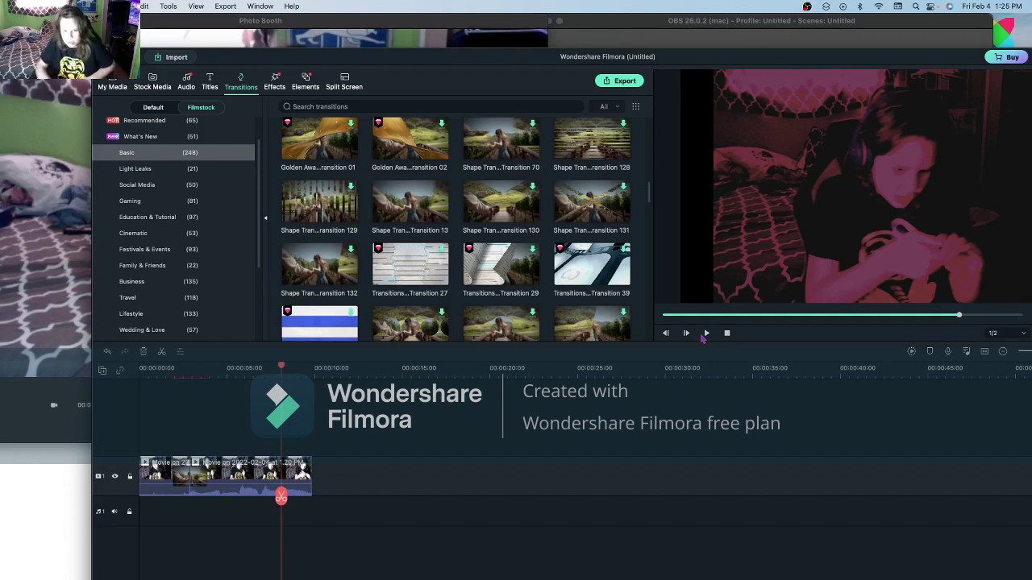
right_click(240, 475)
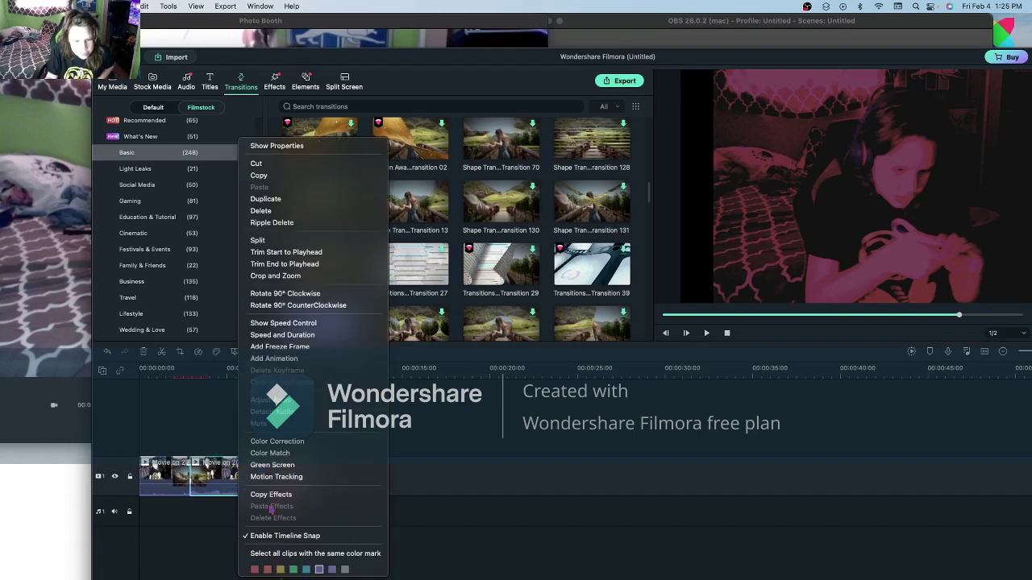
left_click(261, 211)
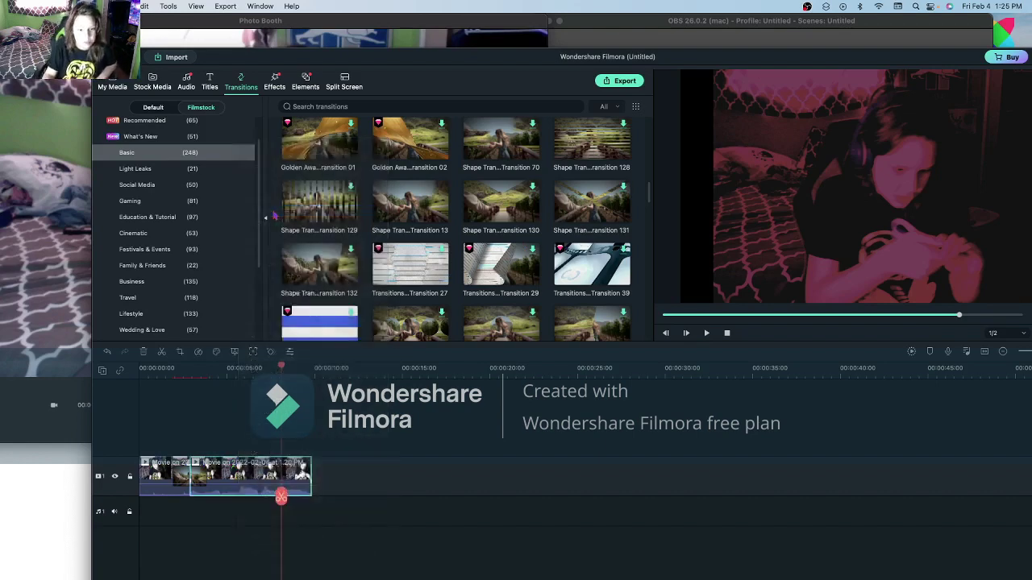
right_click(173, 482)
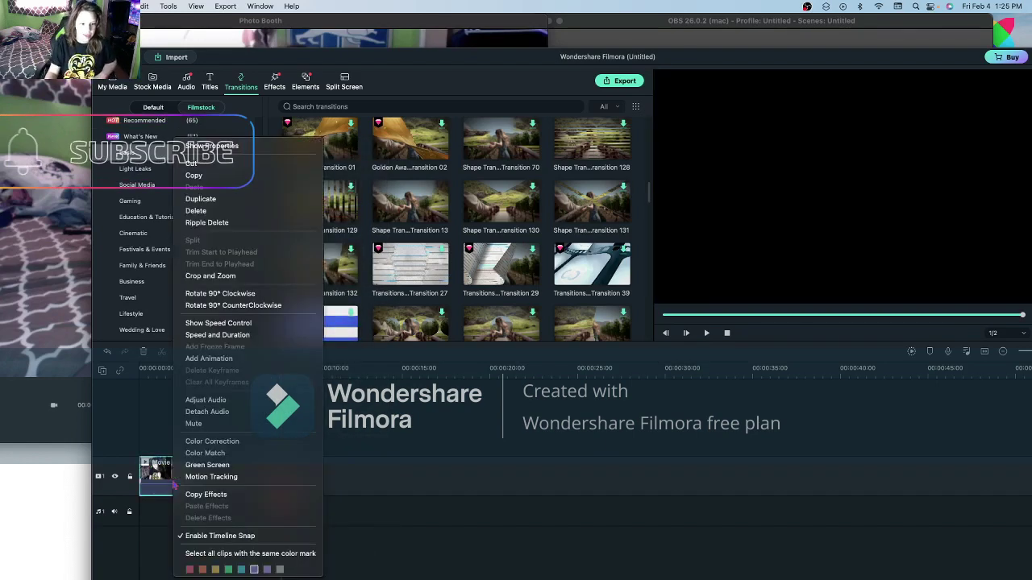
left_click(210, 215)
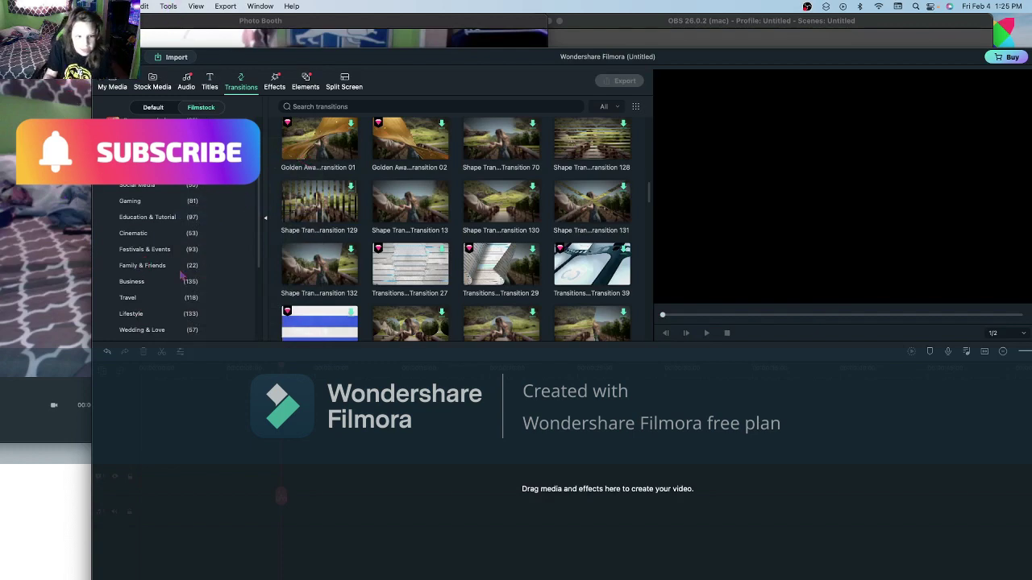
Switch to Photo Booth and record a new short video clip with a downward pointing gesture.
left_click(74, 216)
left_click(262, 427)
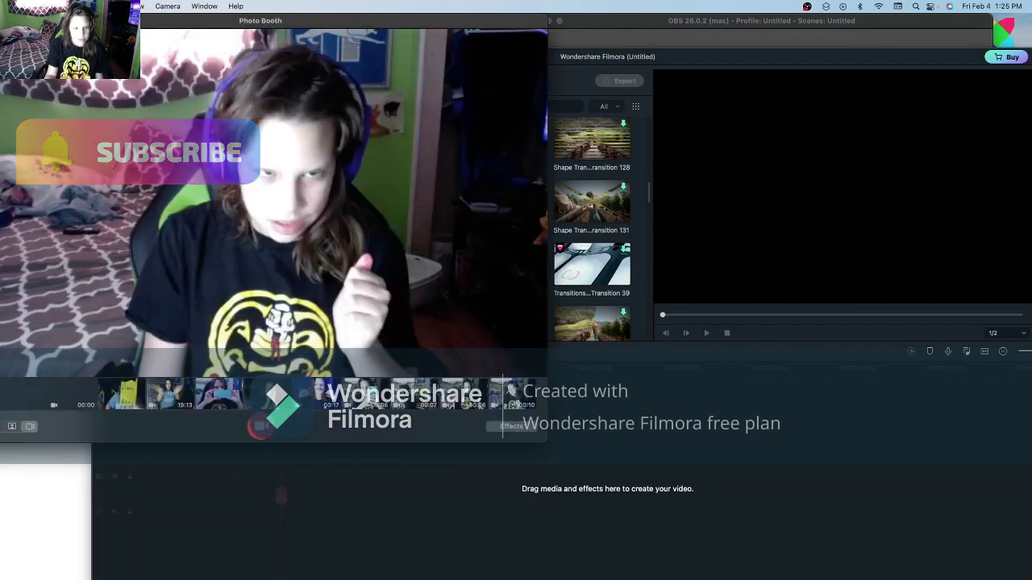
left_click(262, 427)
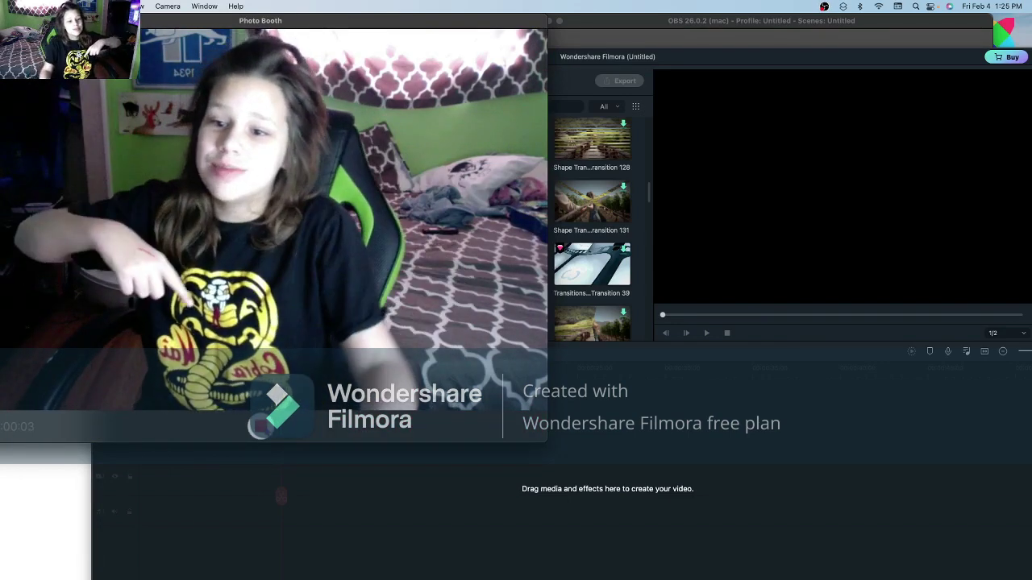
key("super+t")
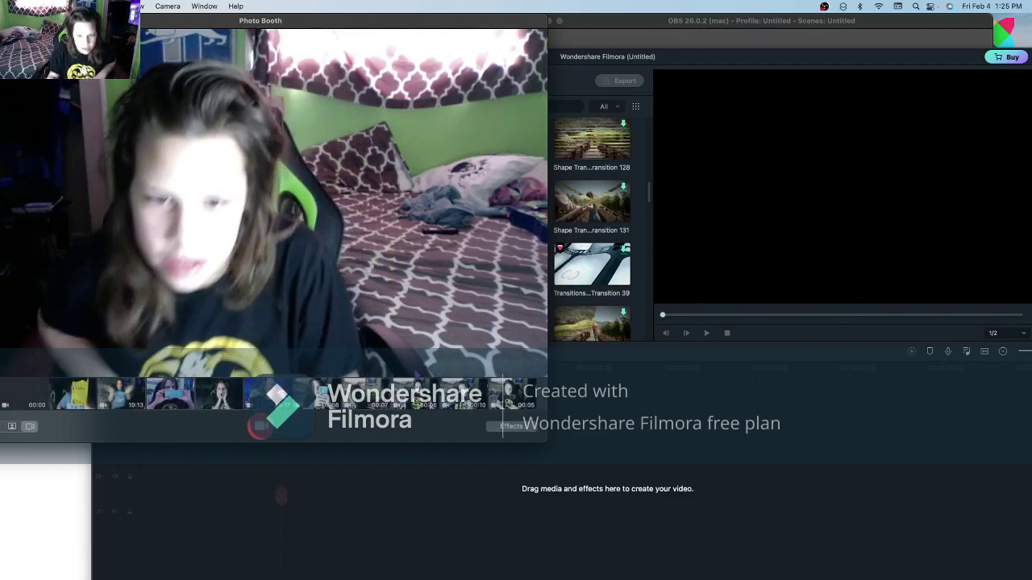
Add the newly recorded Photo Booth clip to the Filmora timeline and move it to the start of the first video track.
left_click_drag(509, 393, 156, 483)
left_click(676, 417)
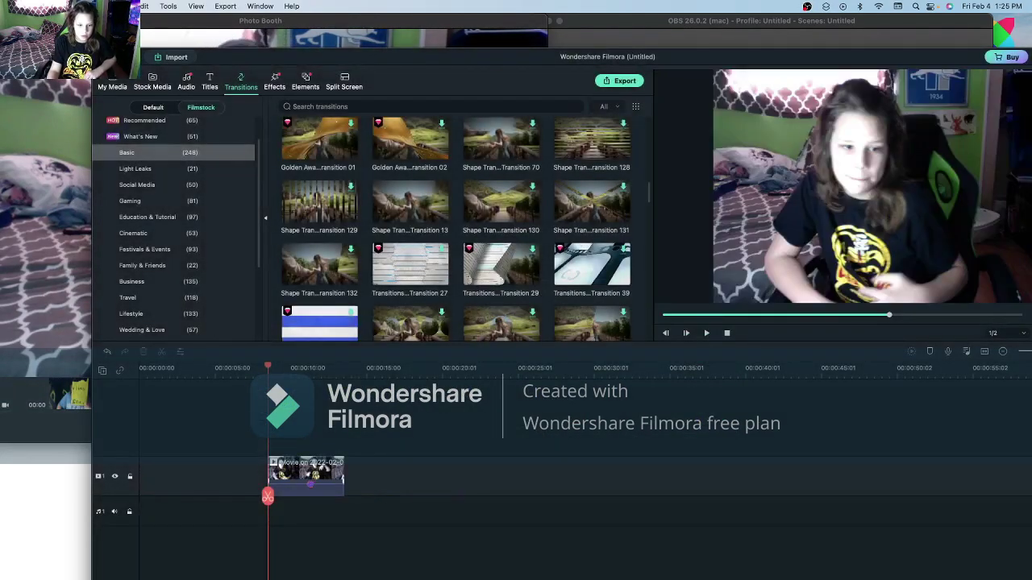
left_click_drag(304, 471, 153, 457)
left_click(32, 304)
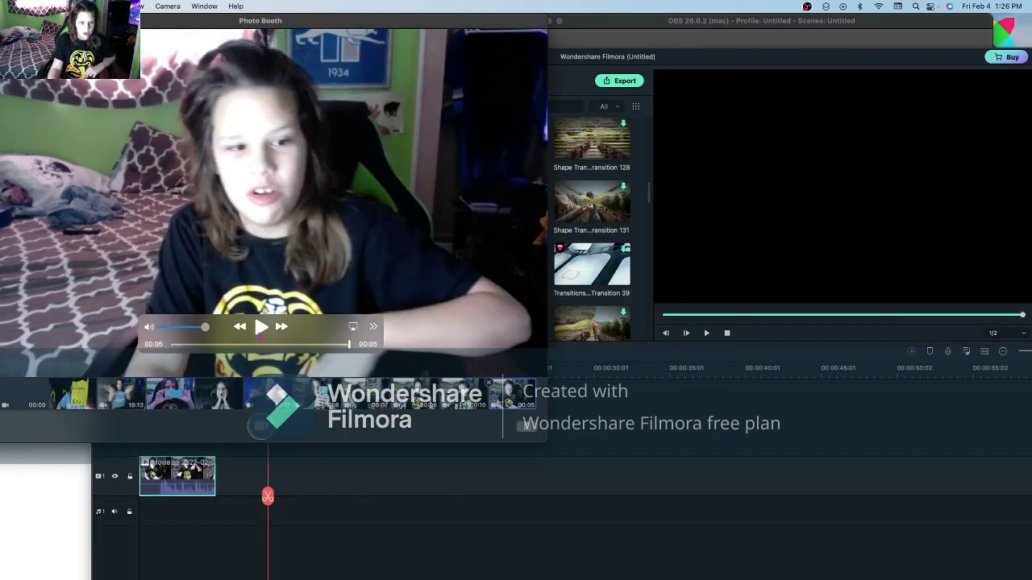
left_click(291, 467)
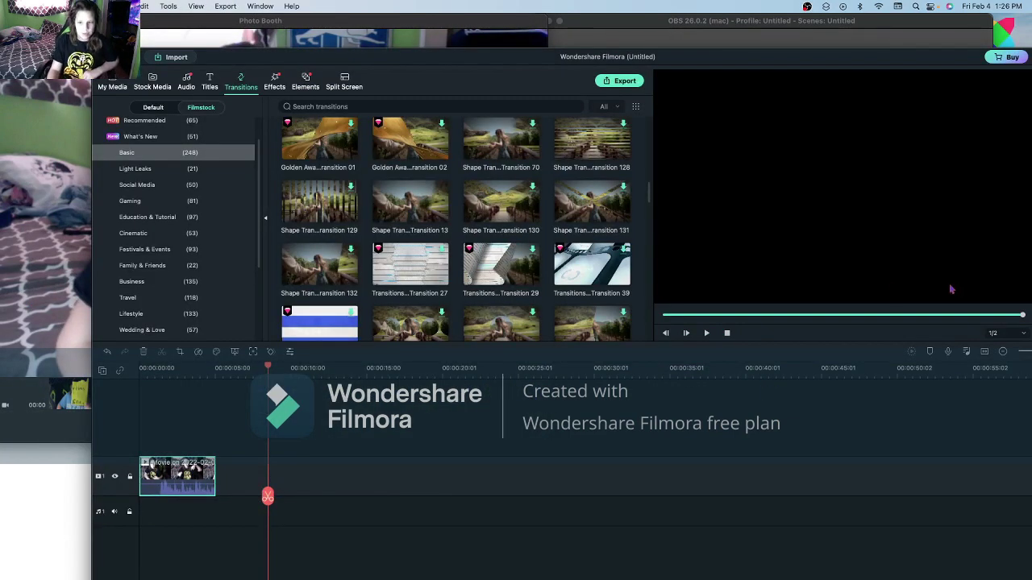
Play the new clip from its beginning and pause it at the pointing gesture, about a third of the way through.
left_click_drag(1022, 317, 669, 324)
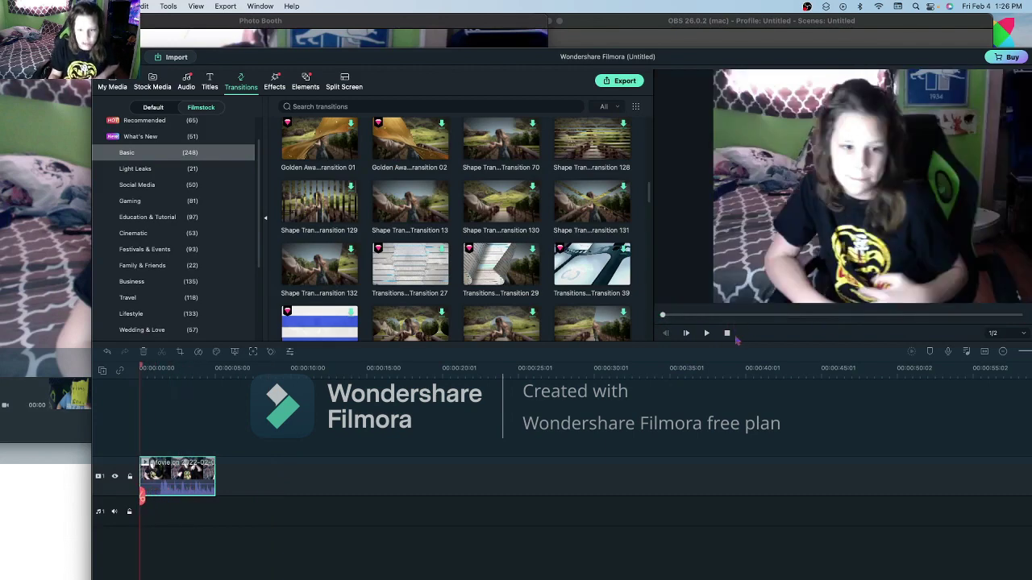
left_click(706, 333)
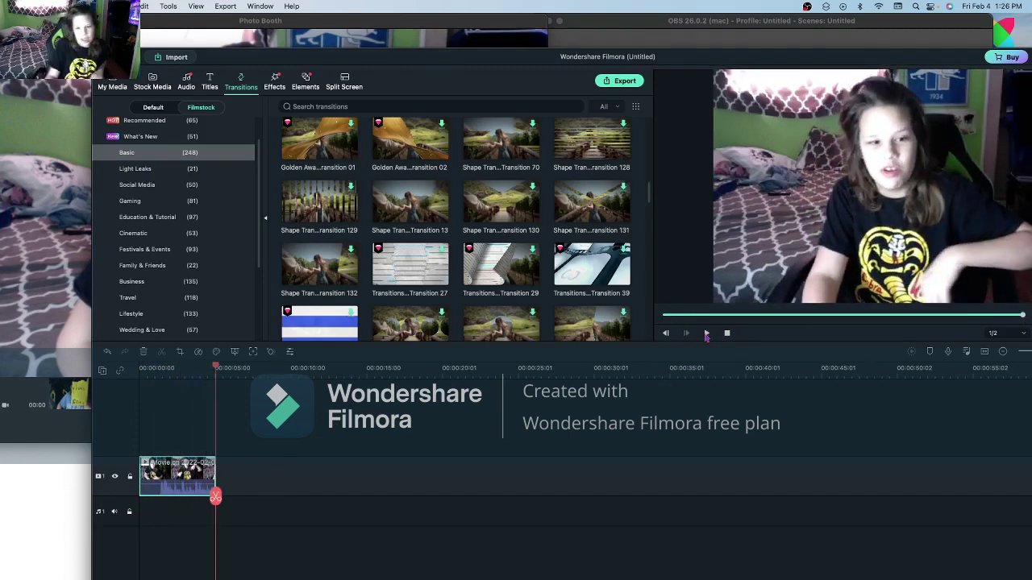
left_click(683, 316)
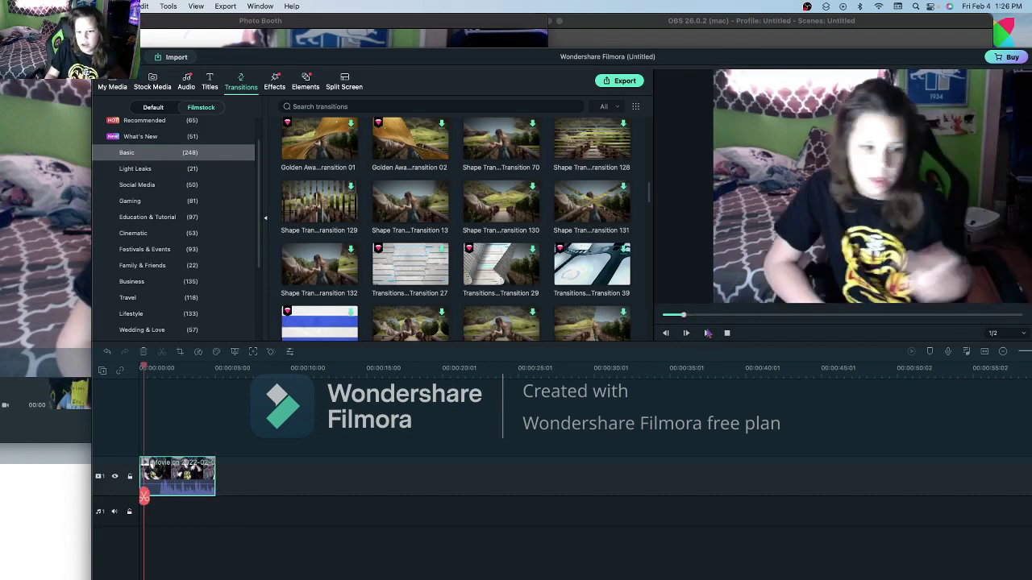
left_click(708, 333)
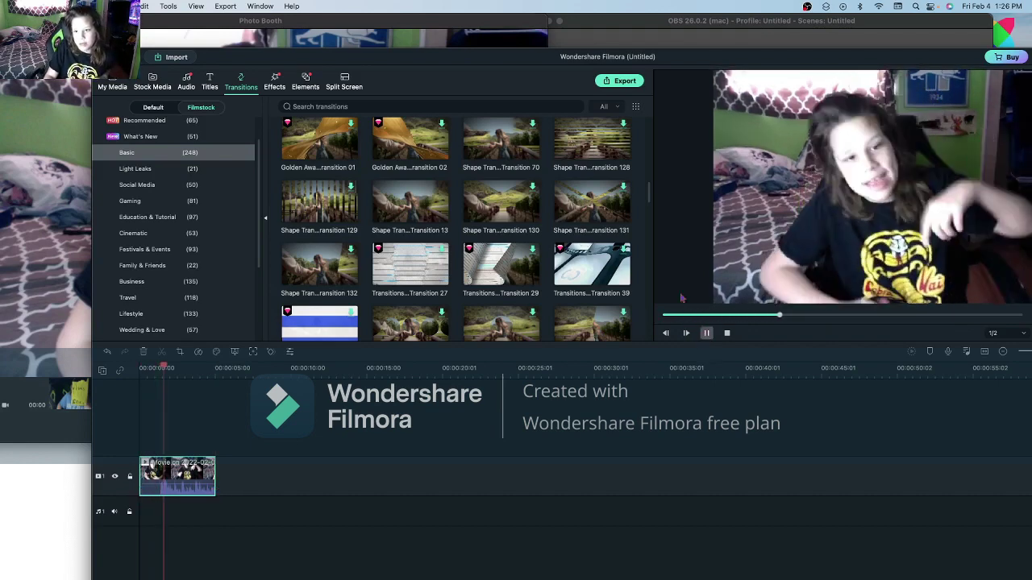
key("space")
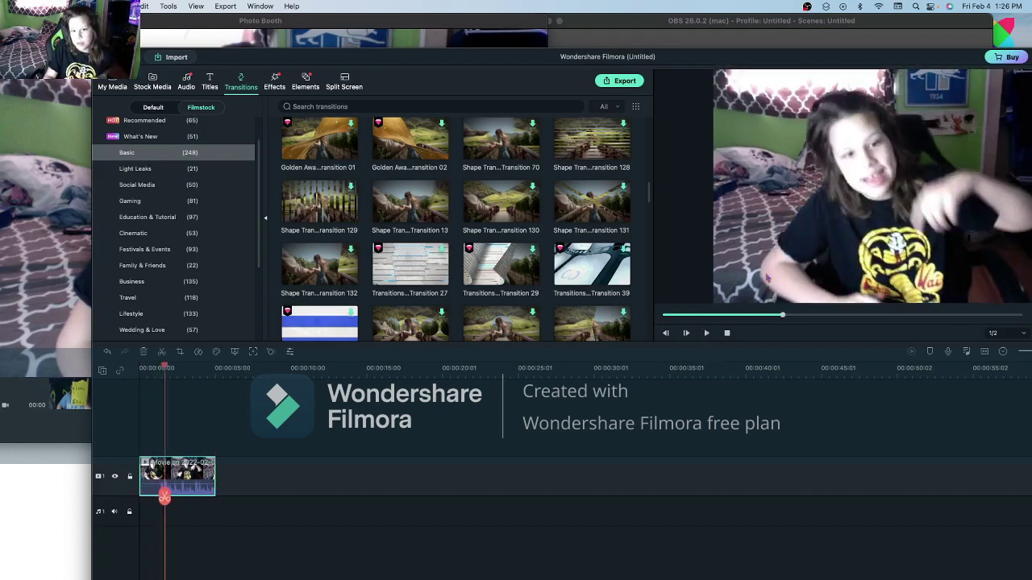
Browse the Filmstock elements in the Recommended and Basic categories.
left_click(305, 84)
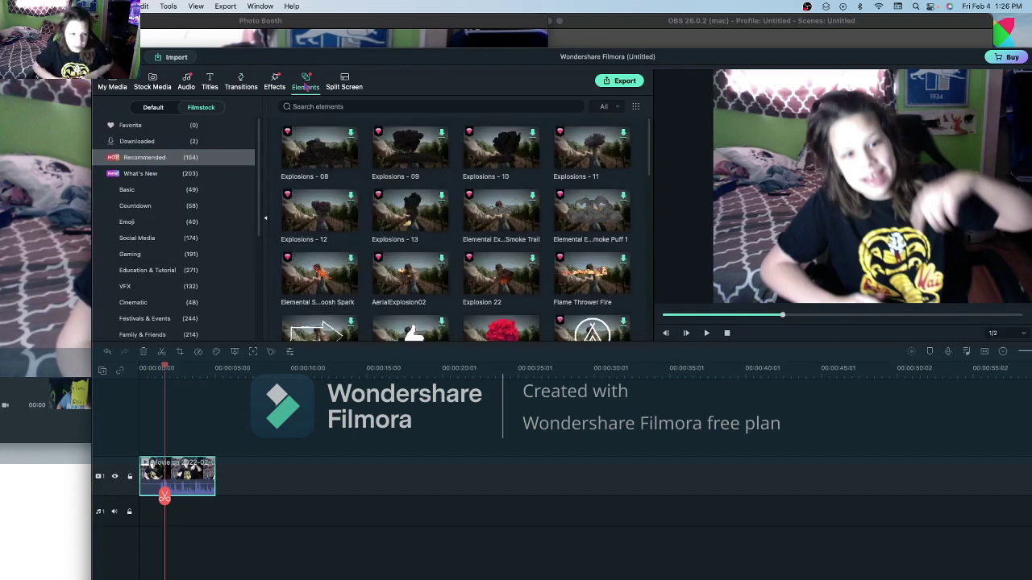
scroll(567, 185, "down", 5)
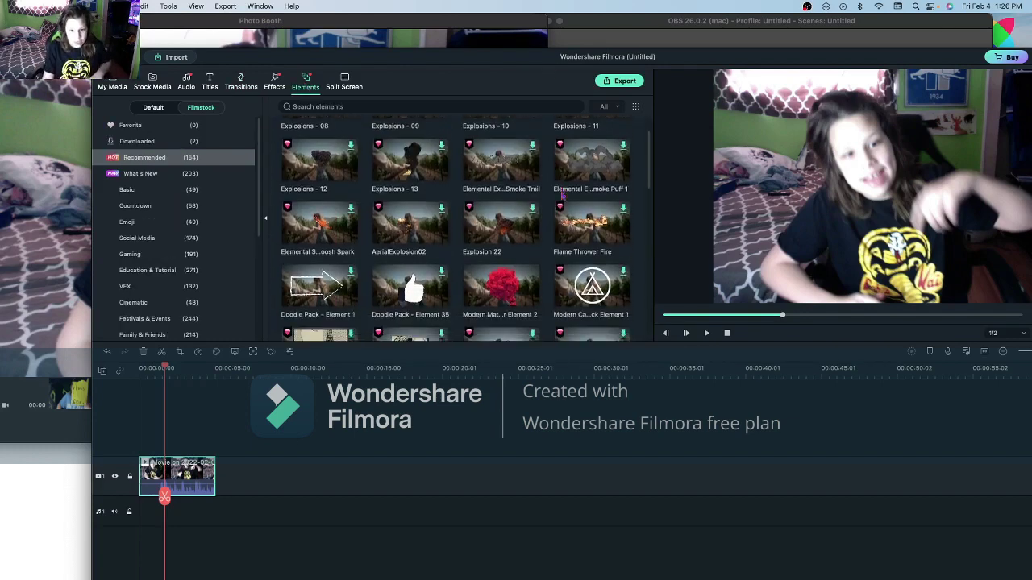
scroll(488, 185, "down", 5)
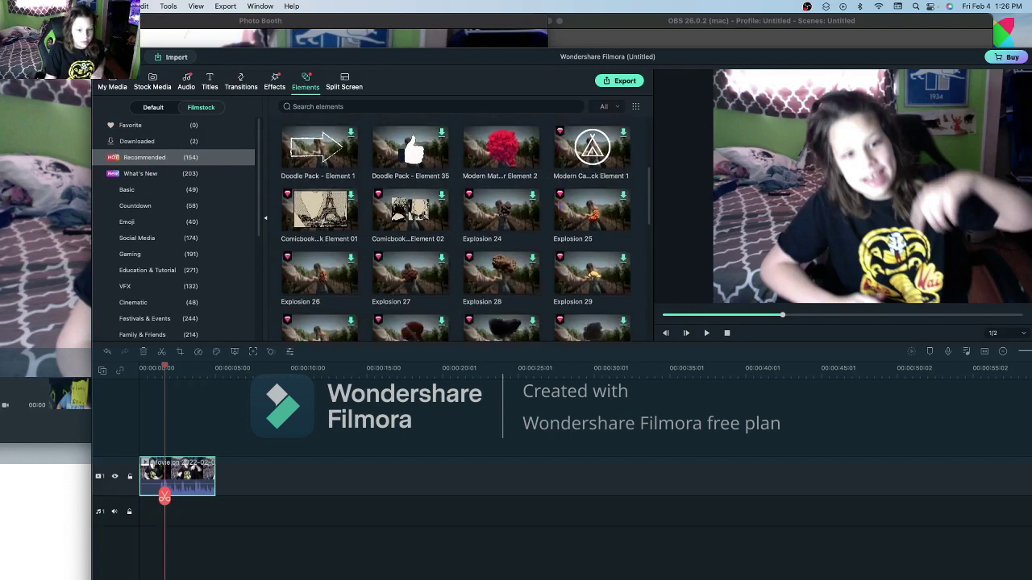
scroll(487, 185, "down", 5)
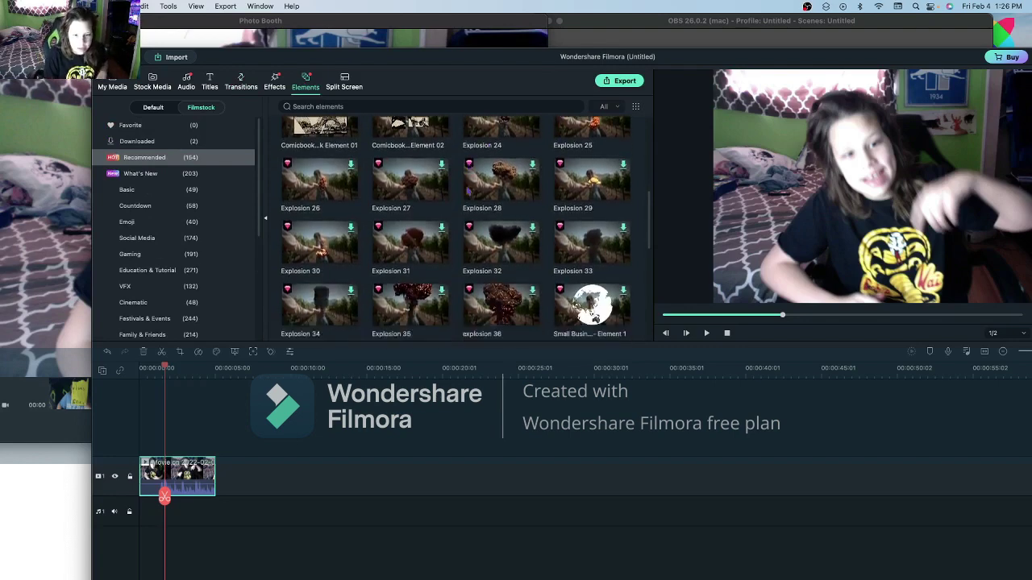
scroll(448, 200, "down", 3)
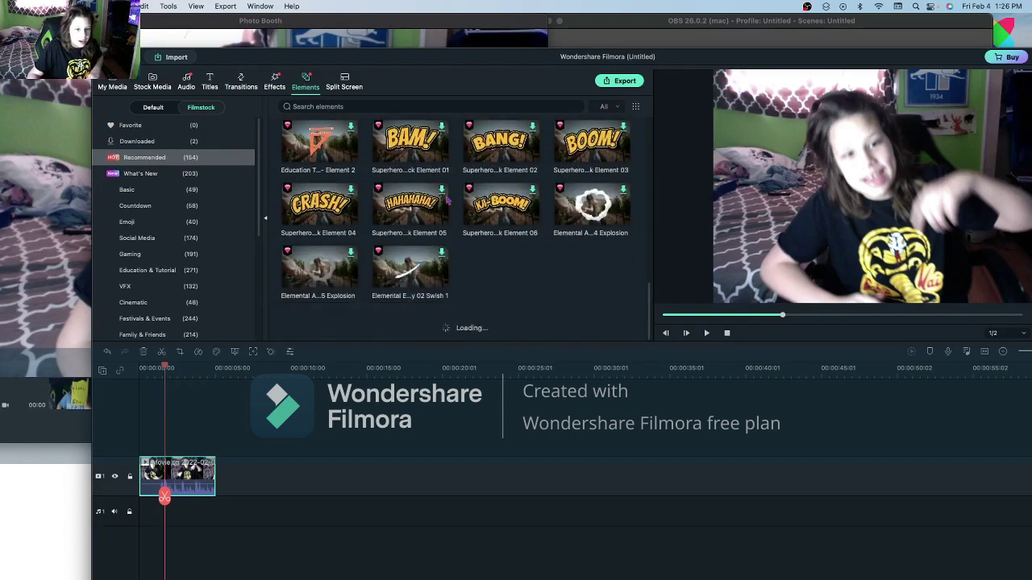
left_click(129, 190)
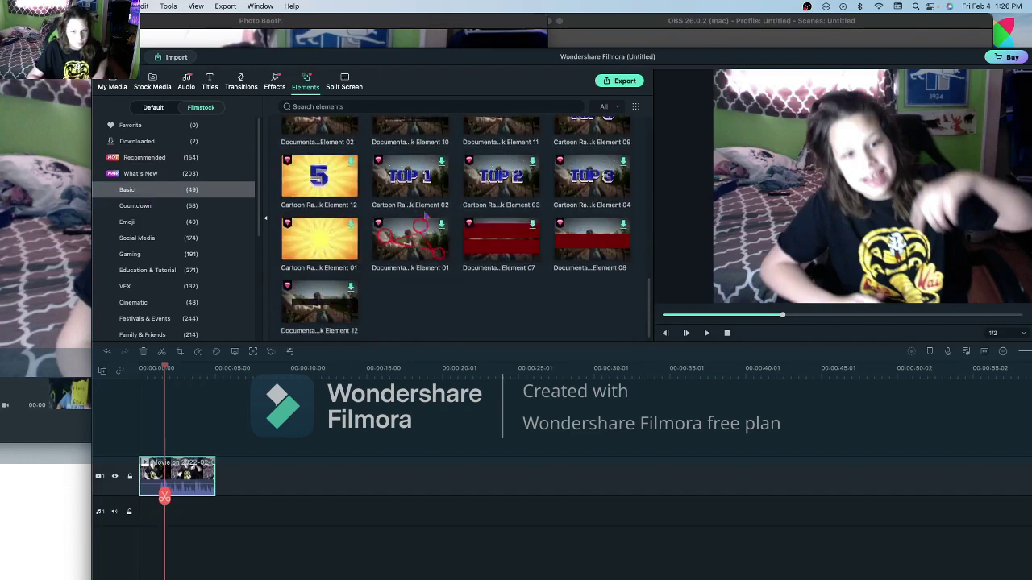
Look through the whole Social Media category of Filmstock elements for a subscribe button graphic.
left_click(186, 240)
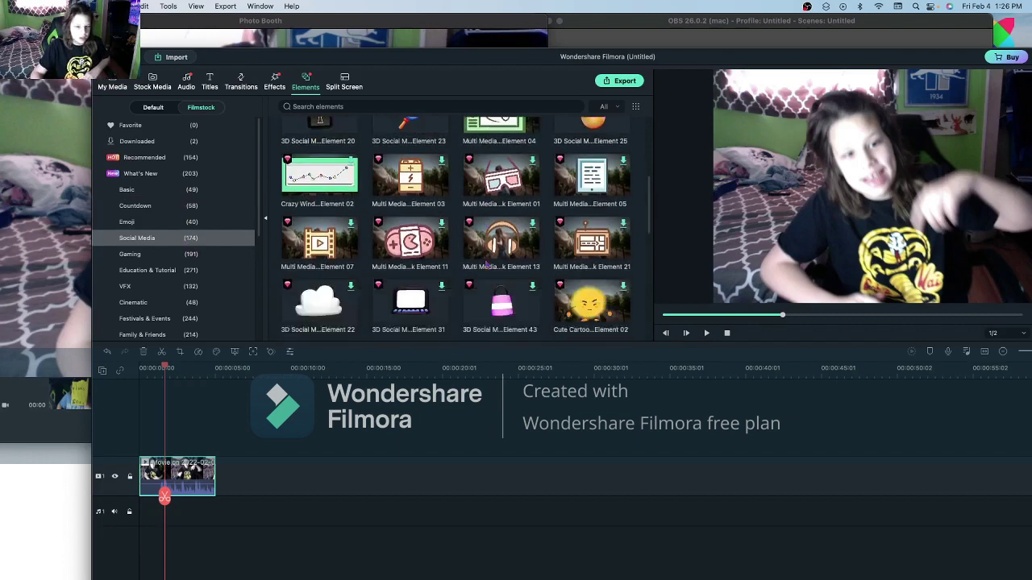
scroll(507, 269, "down", 10)
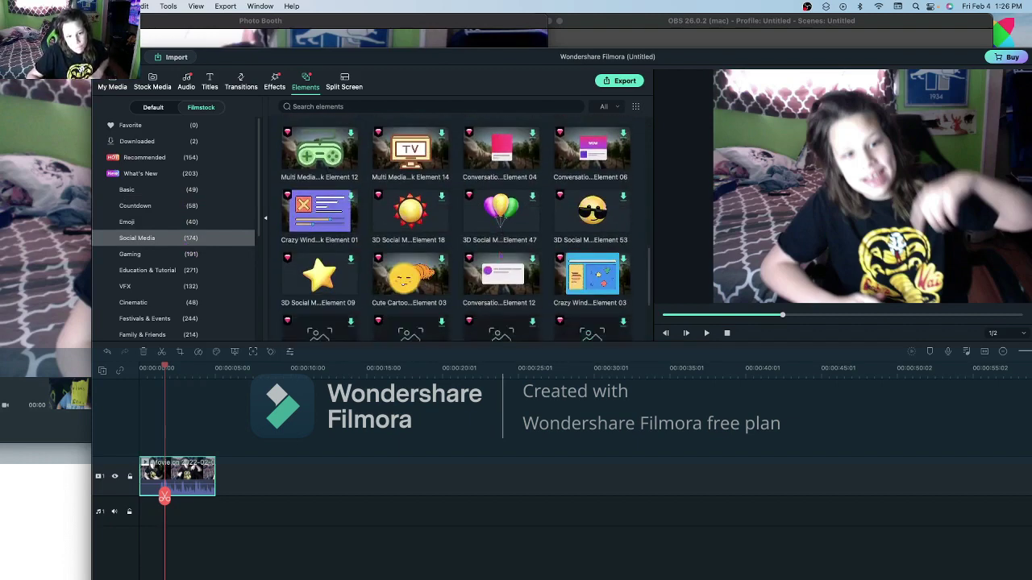
scroll(507, 269, "down", 5)
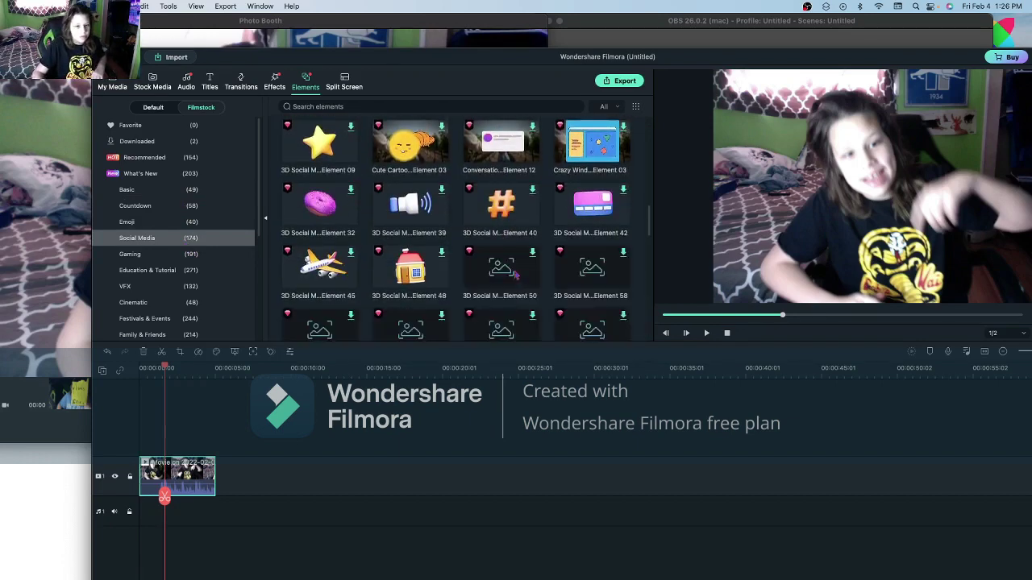
scroll(539, 303, "down", 8)
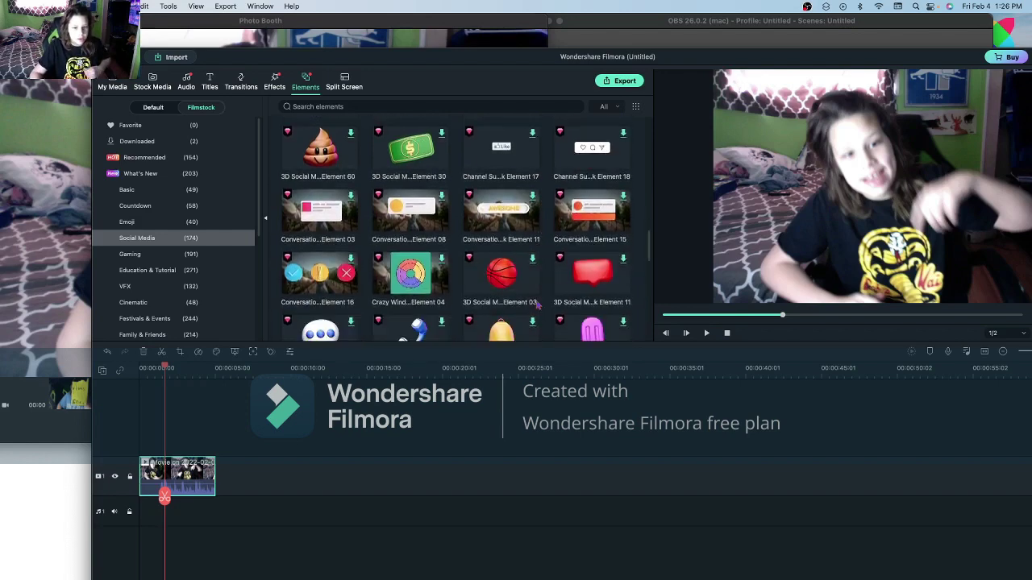
scroll(520, 266, "down", 5)
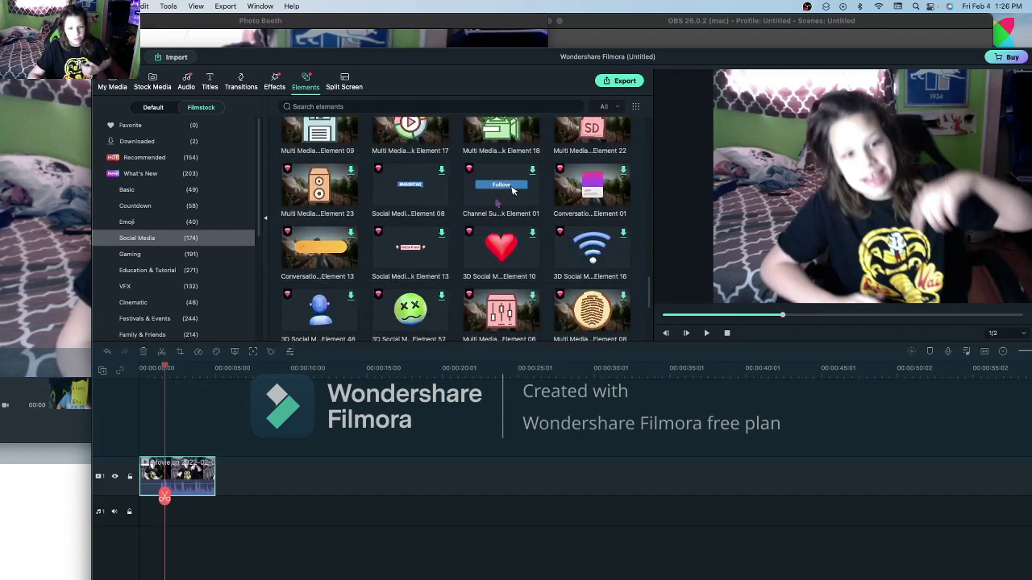
scroll(456, 229, "down", 4)
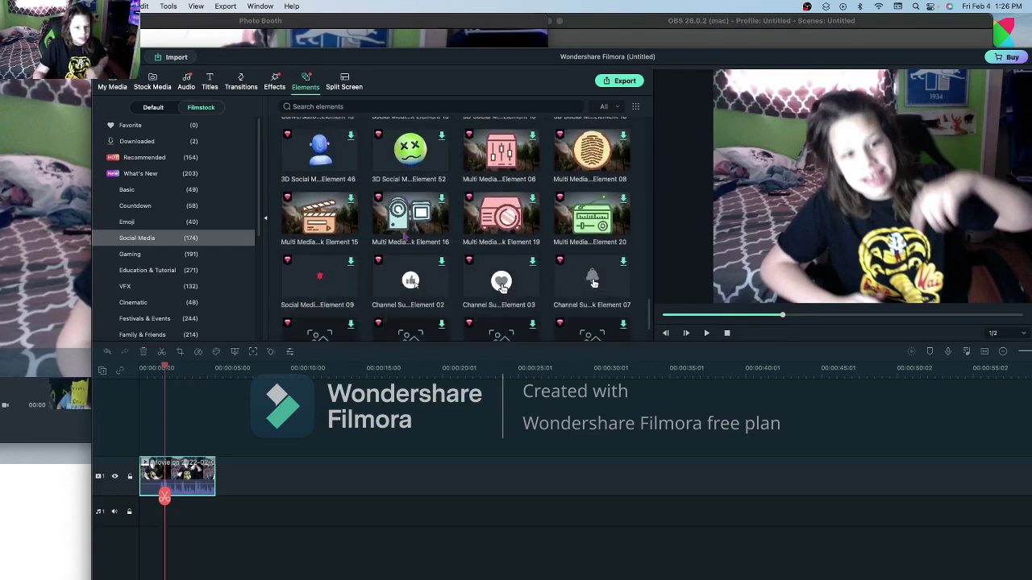
scroll(455, 230, "down", 2)
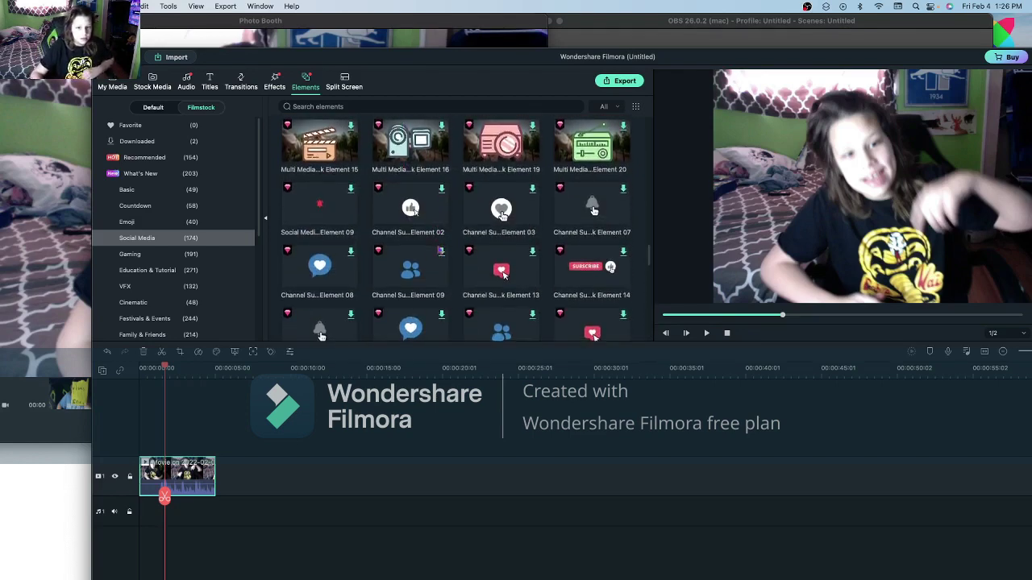
scroll(440, 251, "down", 4)
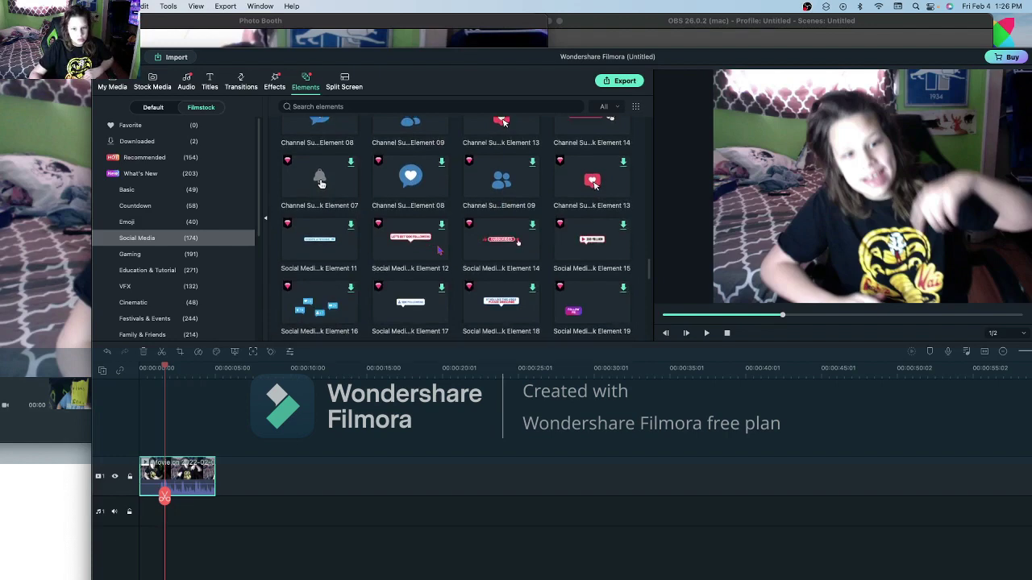
scroll(439, 251, "down", 6)
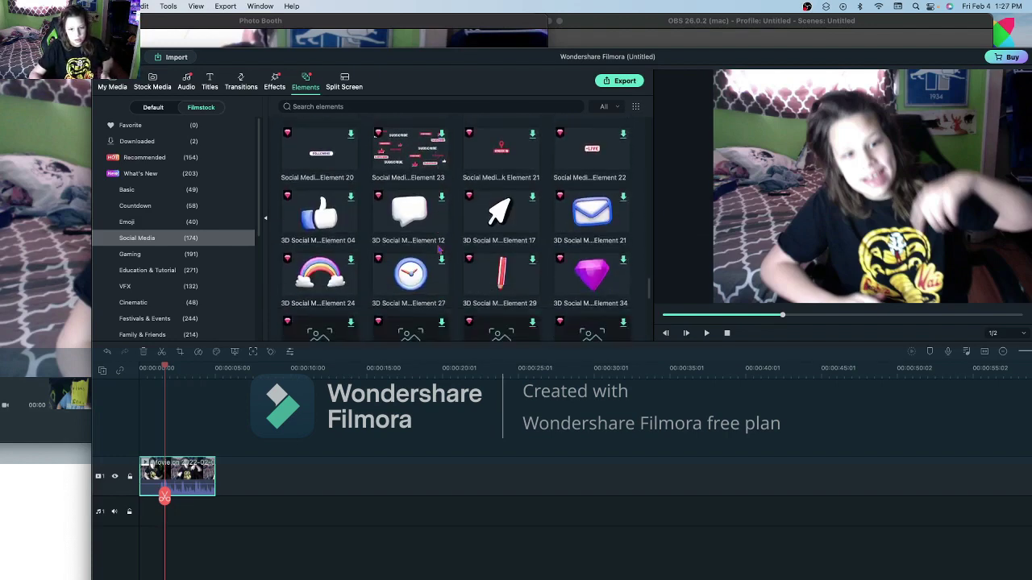
scroll(439, 251, "down", 6)
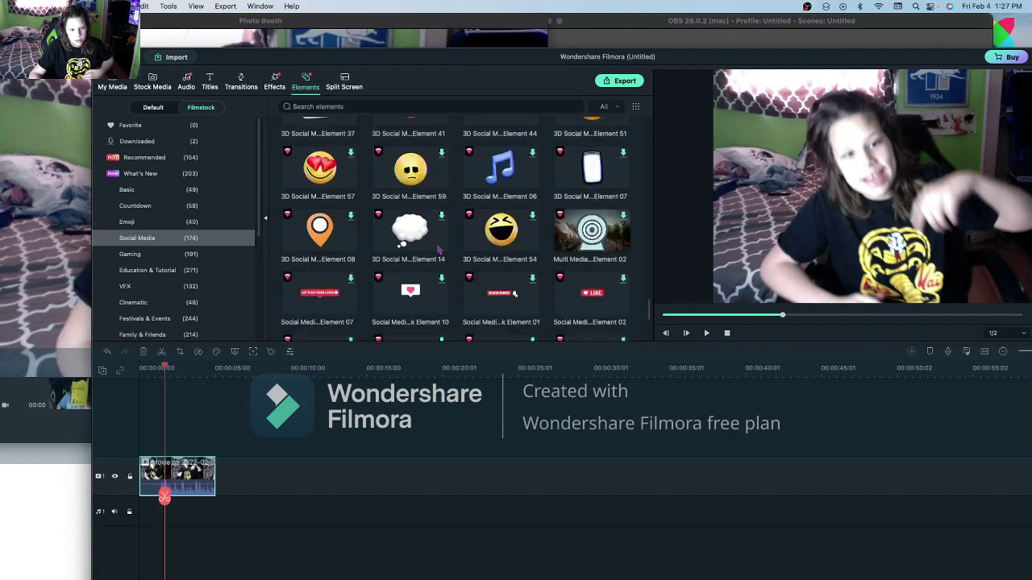
scroll(439, 251, "down", 1)
scroll(481, 260, "down", 5)
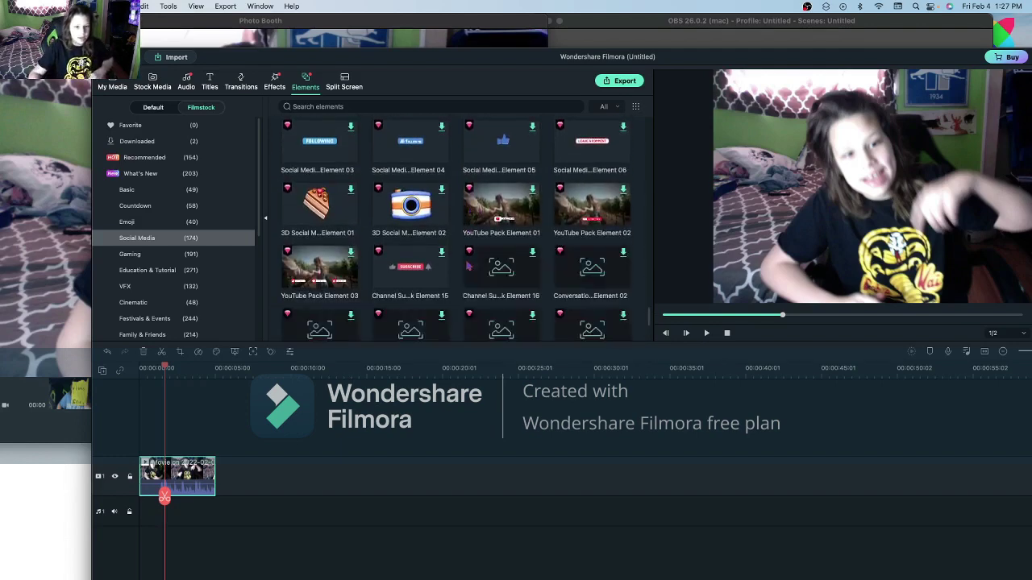
scroll(465, 273, "down", 4)
scroll(460, 282, "down", 1)
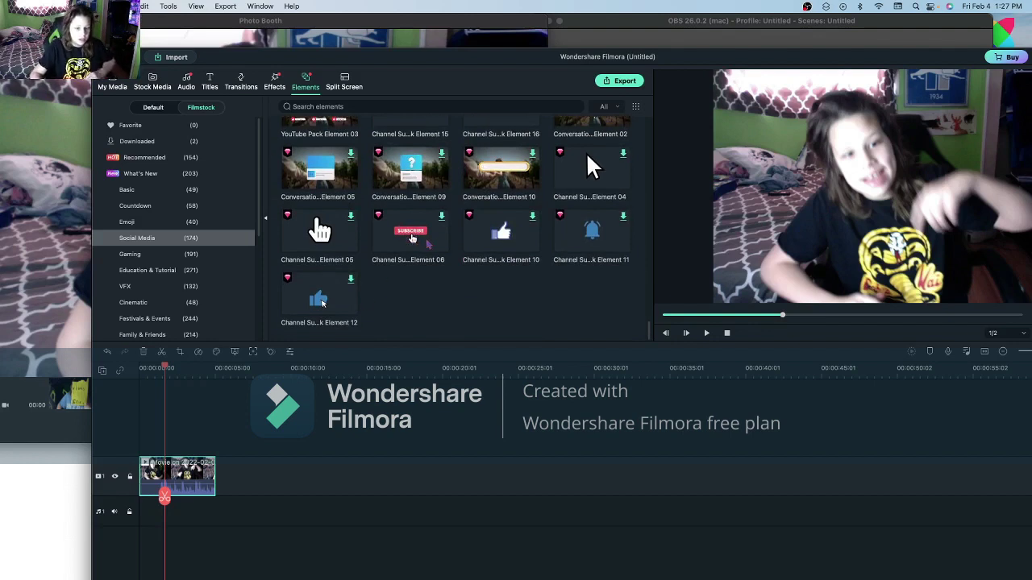
Place the Channel Subscribe Element 06 button above the clip's start, shrink it onto the shirt below the pointing hand, and play the result.
left_click_drag(178, 382, 142, 448)
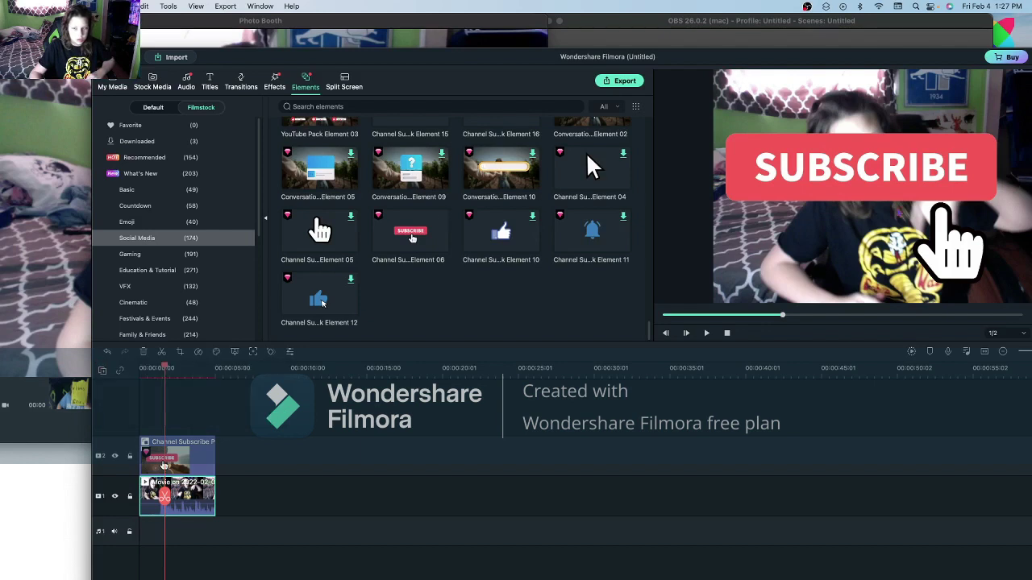
double_click(164, 466)
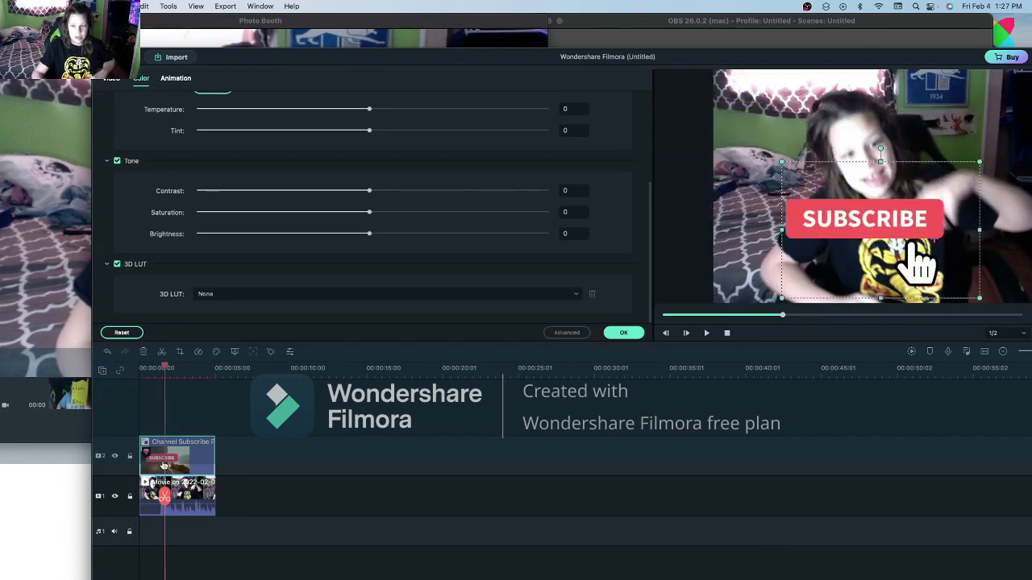
left_click(622, 332)
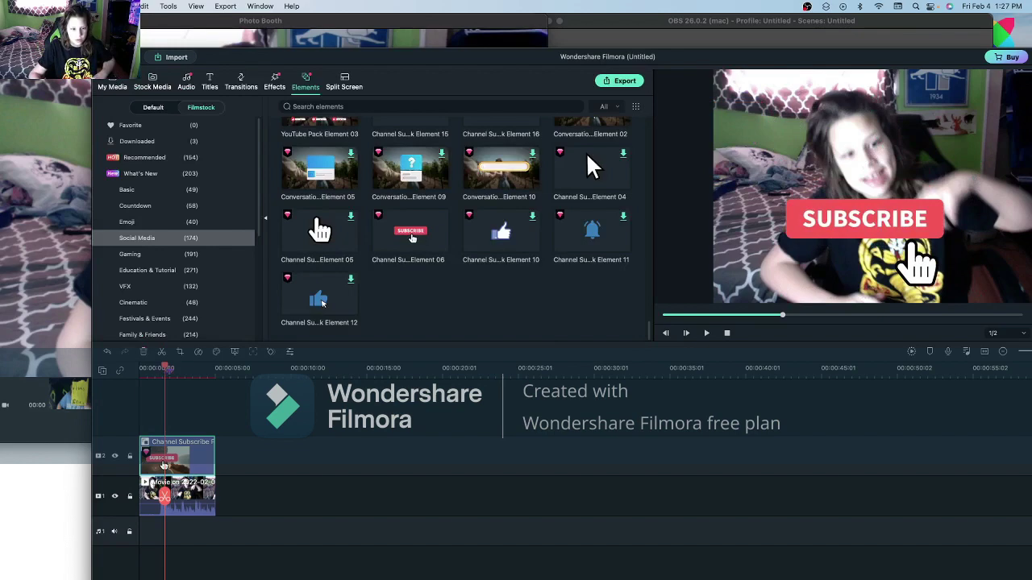
left_click(706, 333)
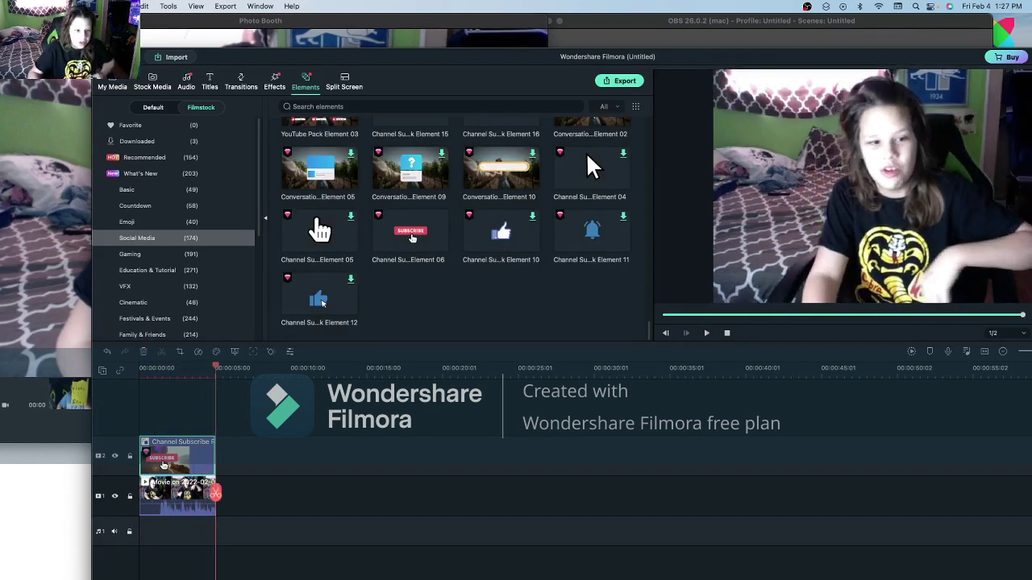
Delete the Channel Subscribe element from the second video track.
right_click(166, 461)
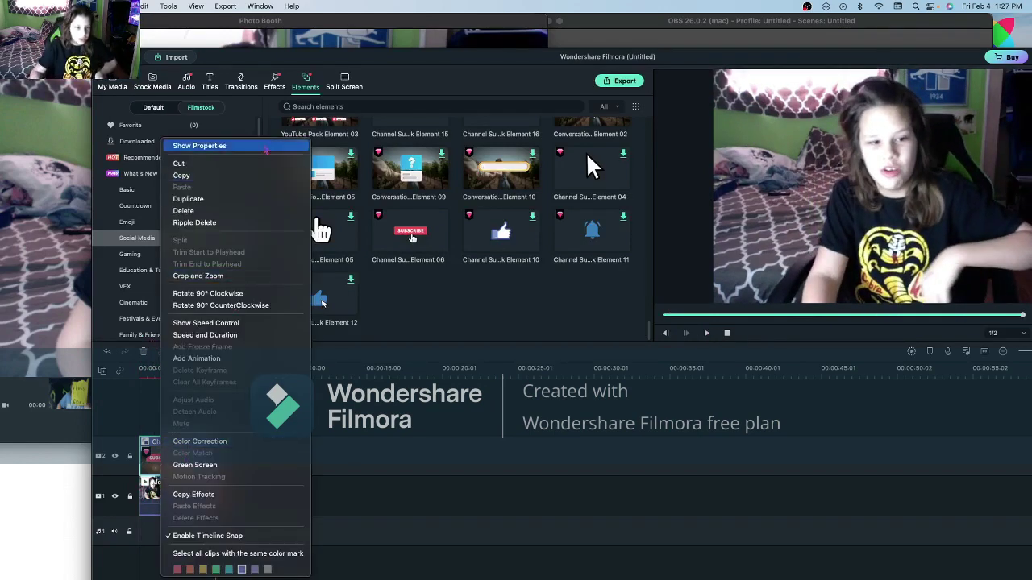
left_click(200, 211)
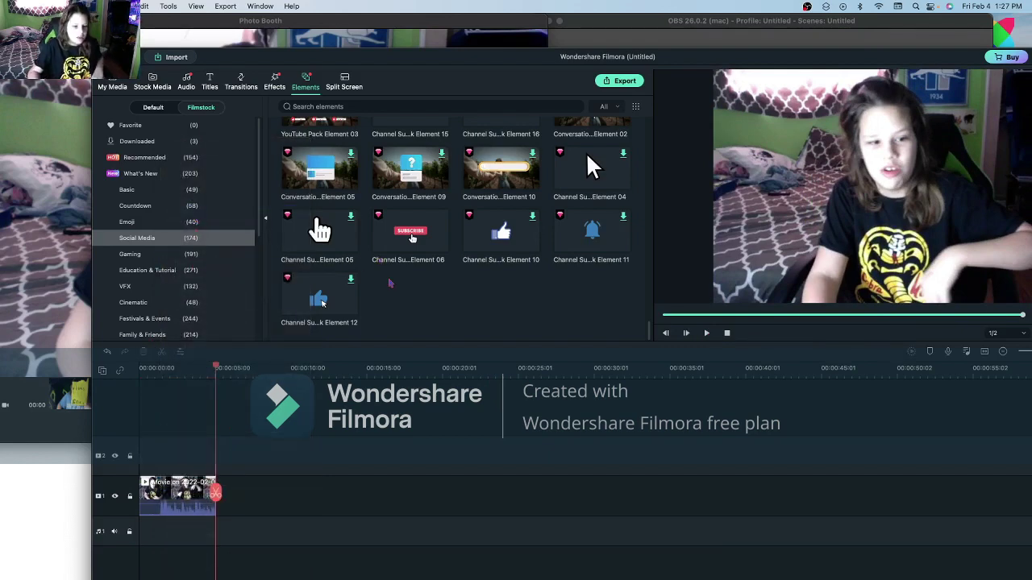
Search the Filmstock elements for "subscribe" and place Subscribe1 at the start of the second video track, above the clip.
scroll(589, 166, "up", 6)
scroll(162, 194, "down", 8)
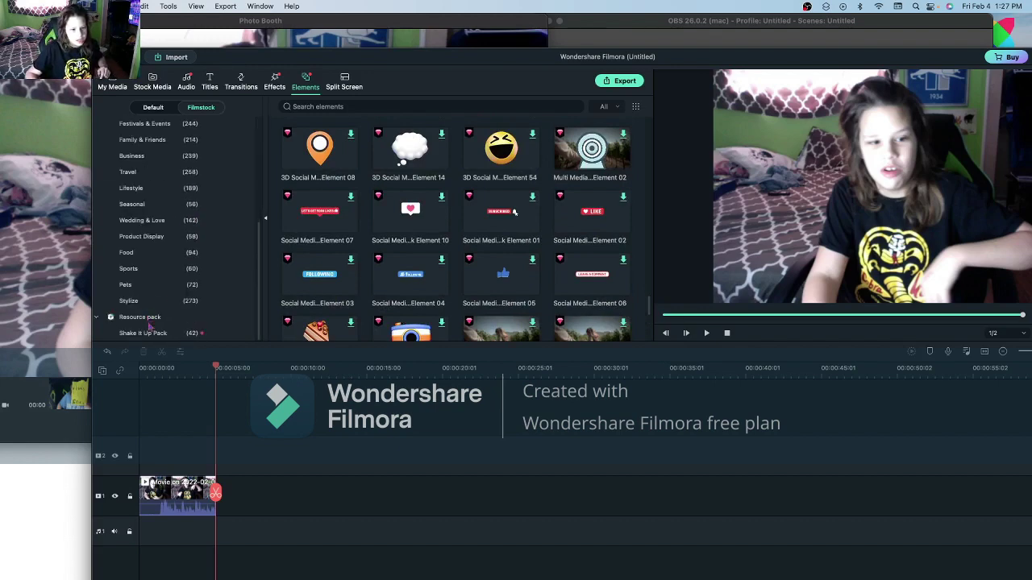
left_click(145, 300)
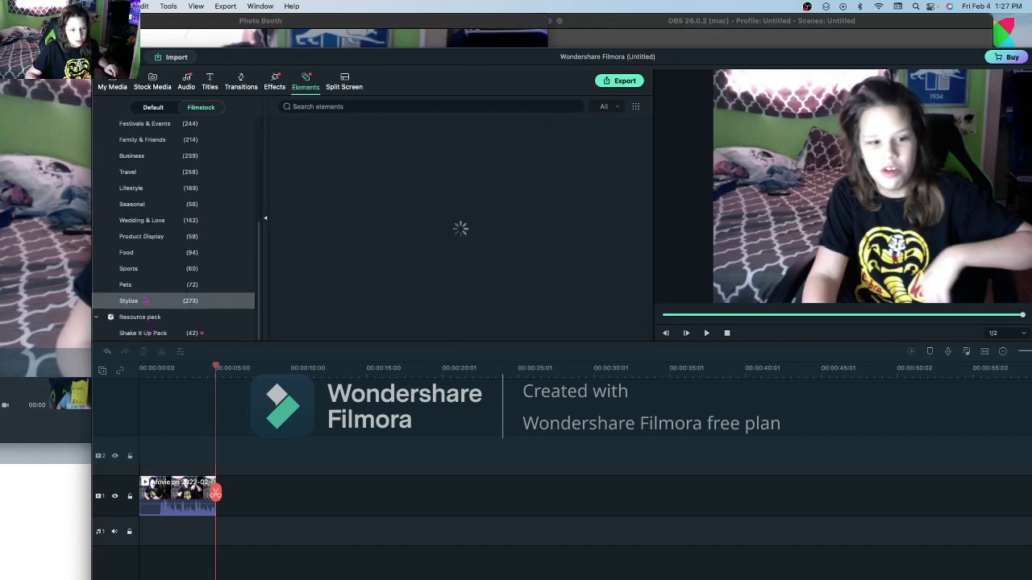
left_click(349, 106)
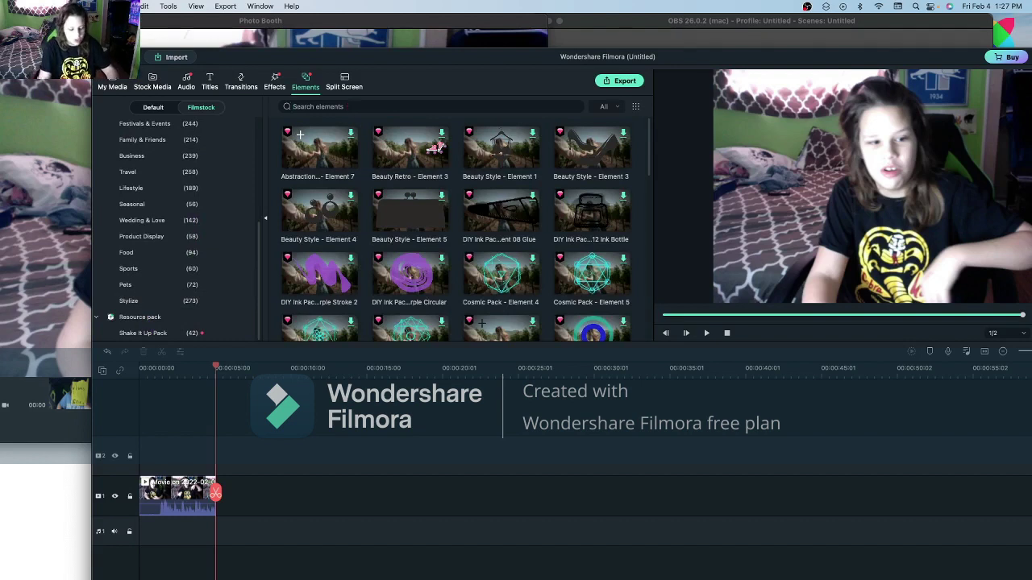
type("subs")
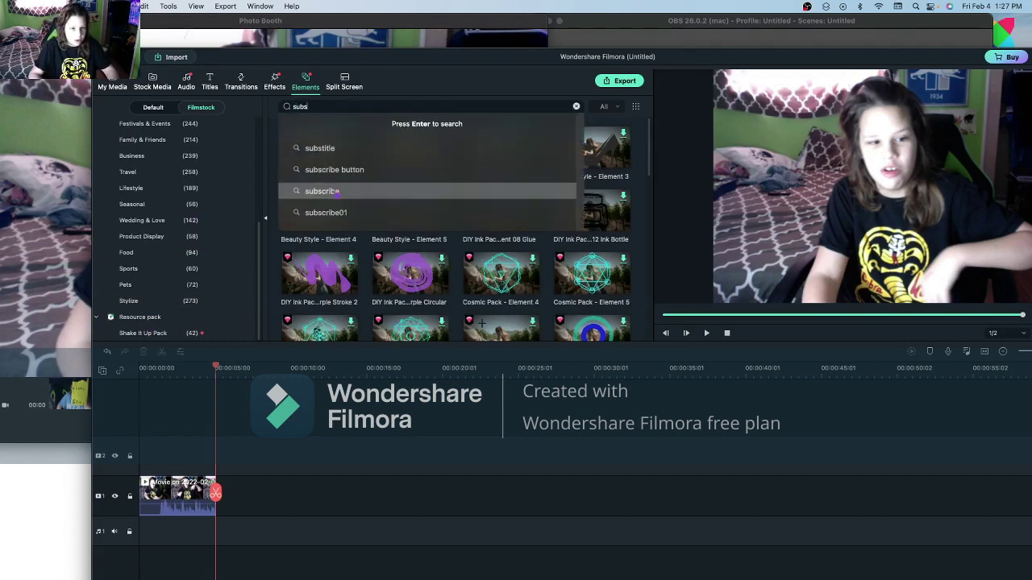
left_click(322, 191)
scroll(455, 231, "down", 5)
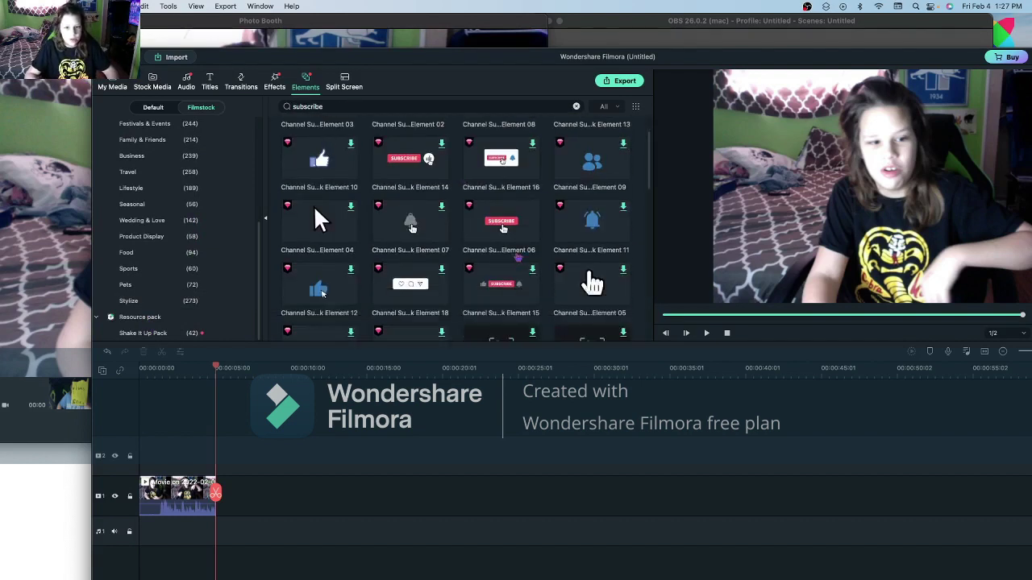
scroll(455, 231, "down", 1)
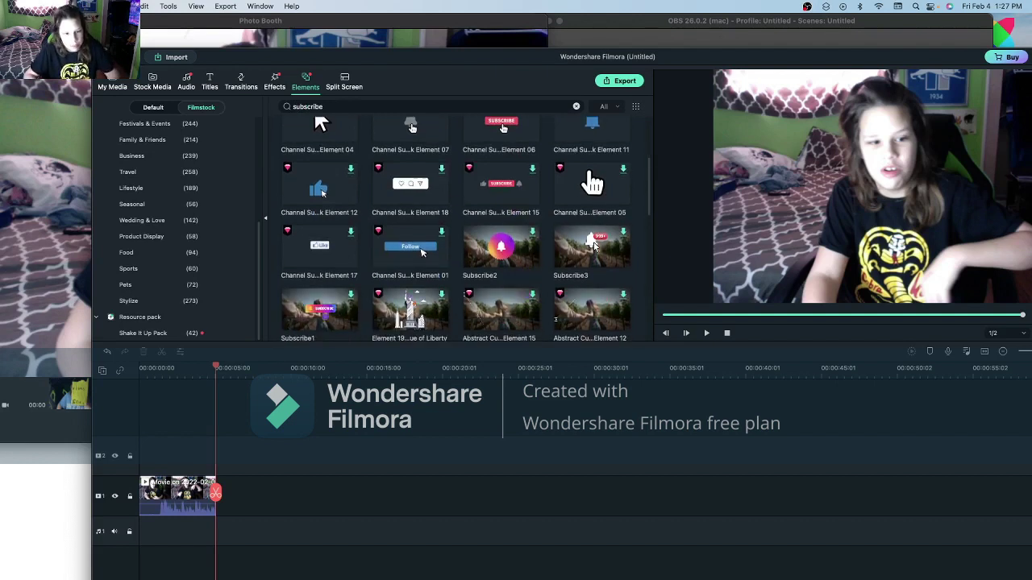
left_click_drag(311, 318, 150, 466)
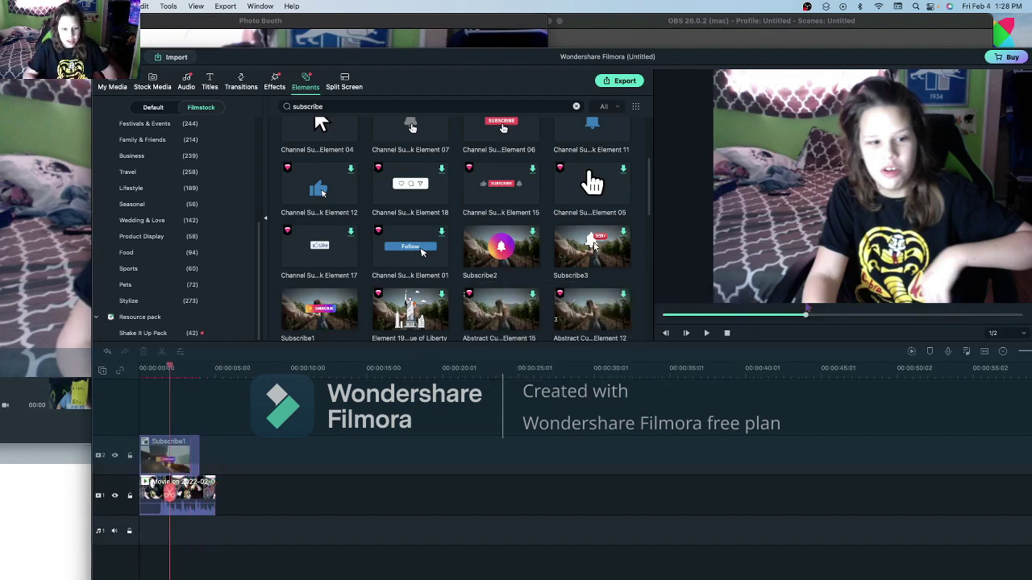
Add the Subscribe3 bell element at the start of the third video track and preview the opening of the timeline.
left_click(593, 246)
left_click_drag(274, 423, 145, 424)
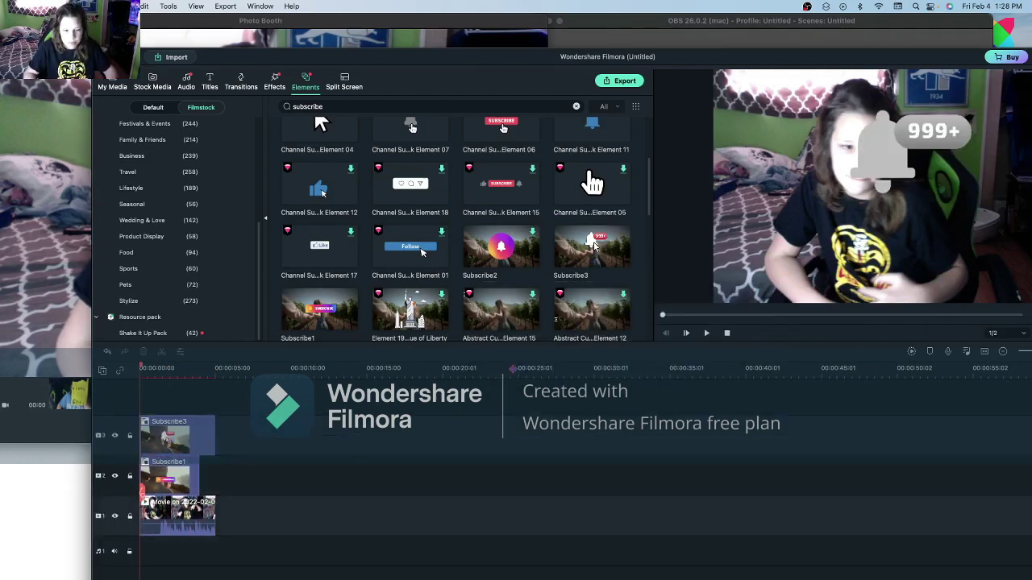
left_click(706, 336)
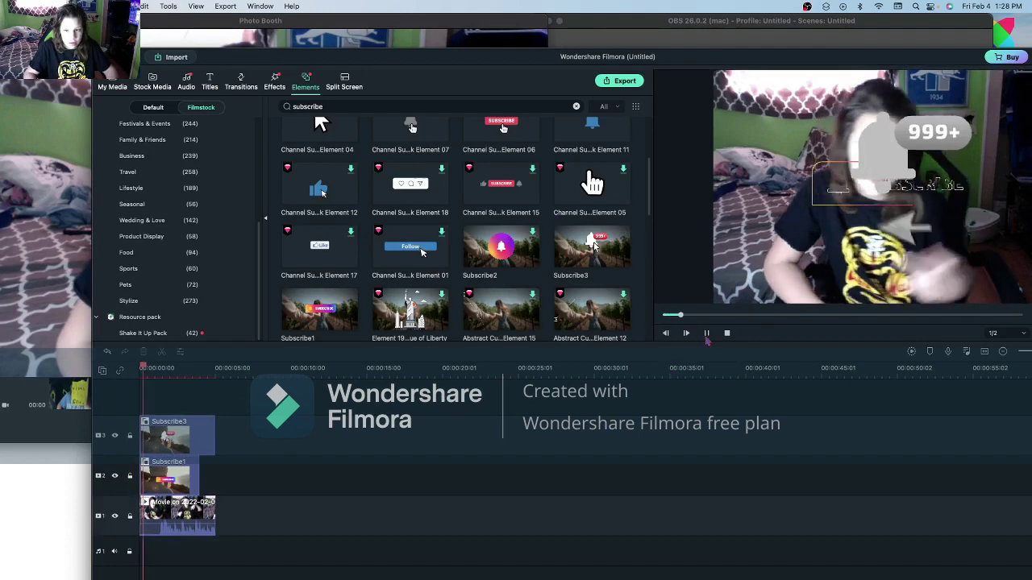
key("space")
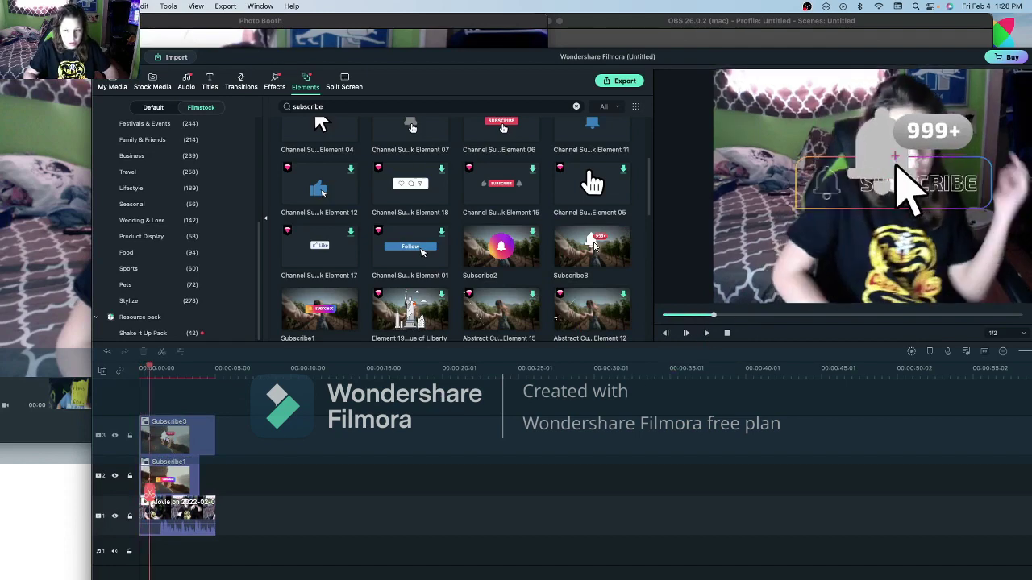
Move the Subscribe3 bell graphic out of the video frame and delete the element from the third video track.
double_click(895, 156)
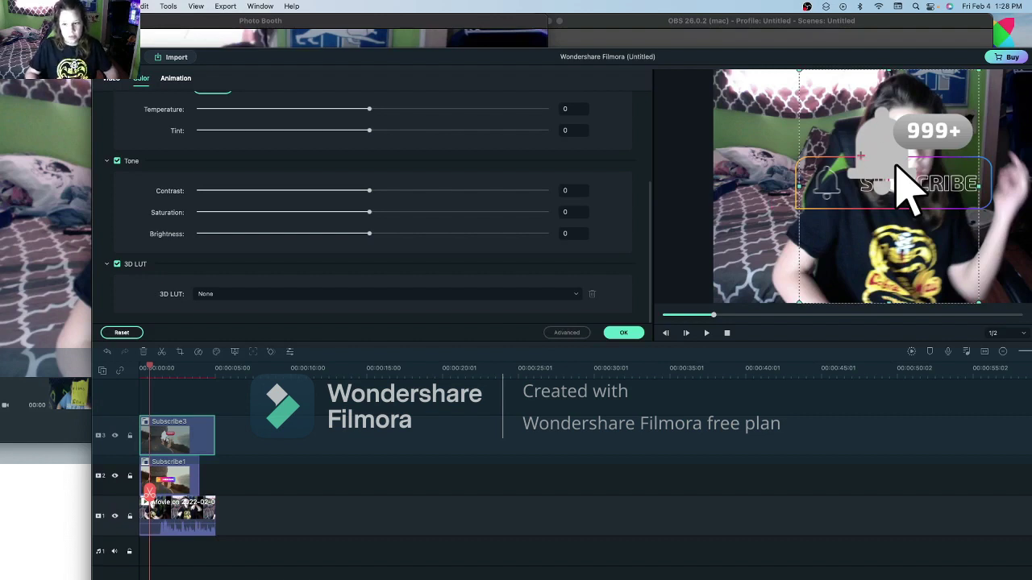
left_click_drag(860, 155, 539, 218)
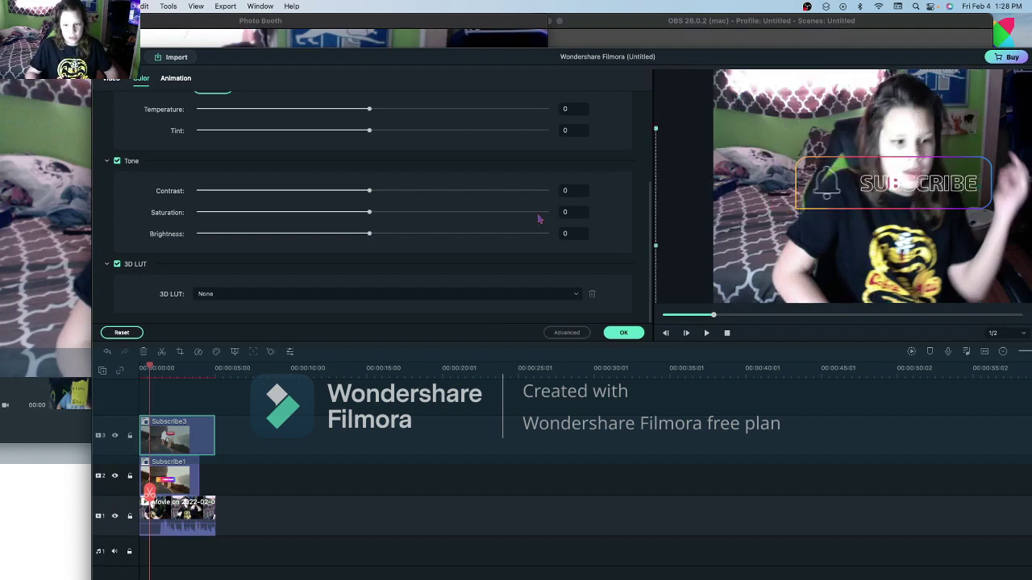
left_click(623, 332)
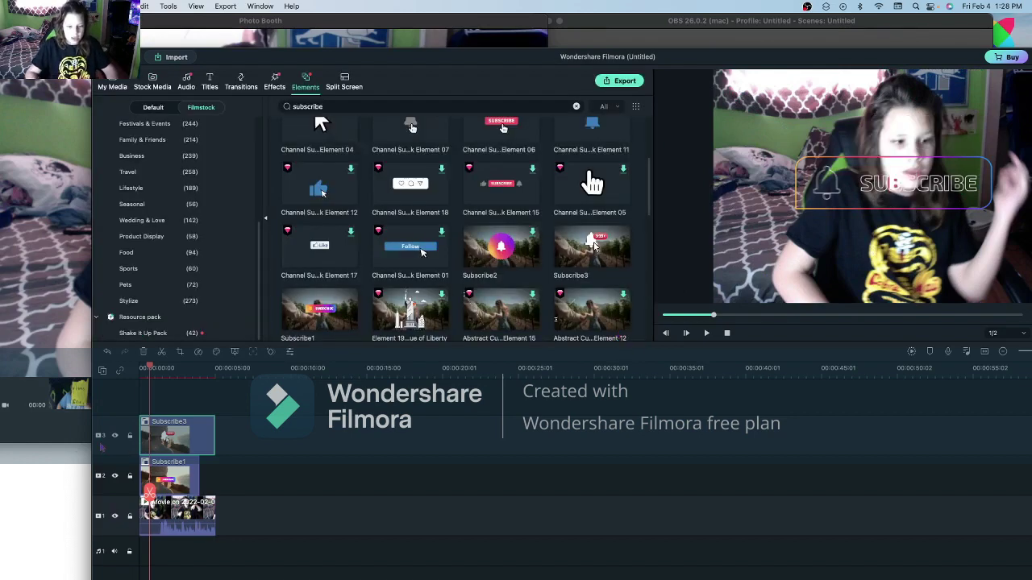
right_click(170, 440)
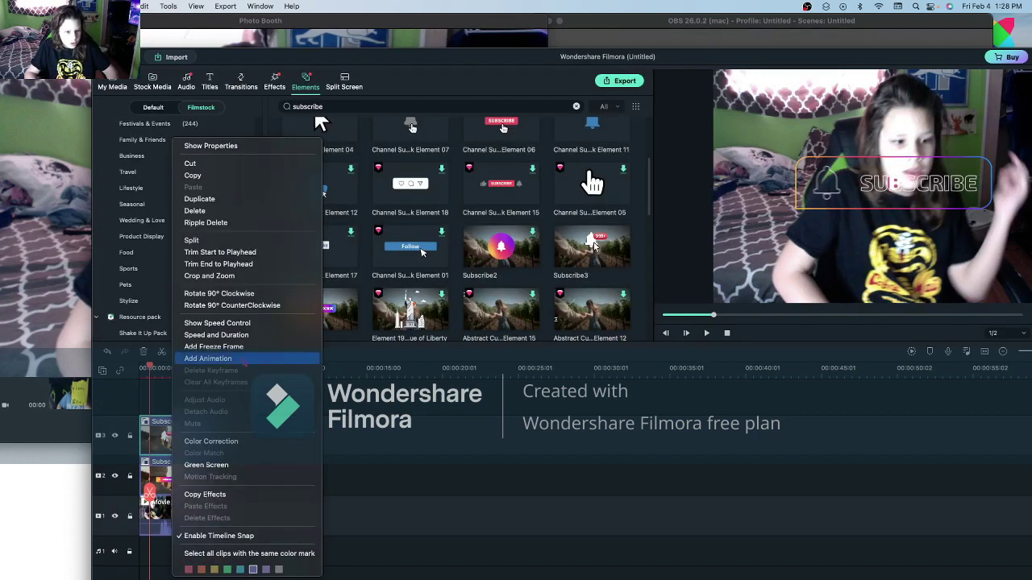
left_click(241, 210)
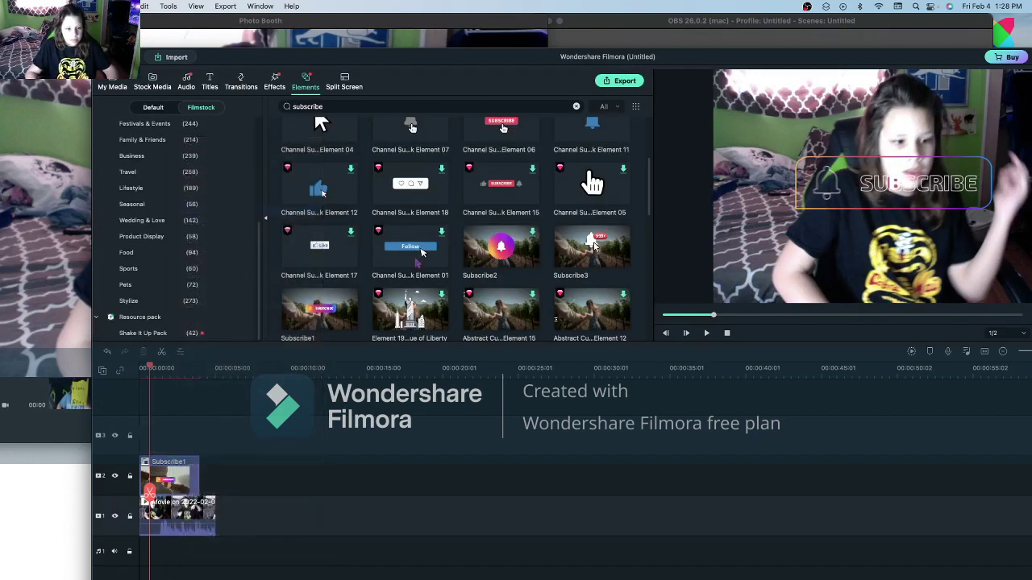
Play the clip with Subscribe1 from the beginning and pause at the pointing gesture, with the full subscribe button in the frame.
left_click_drag(714, 315, 625, 310)
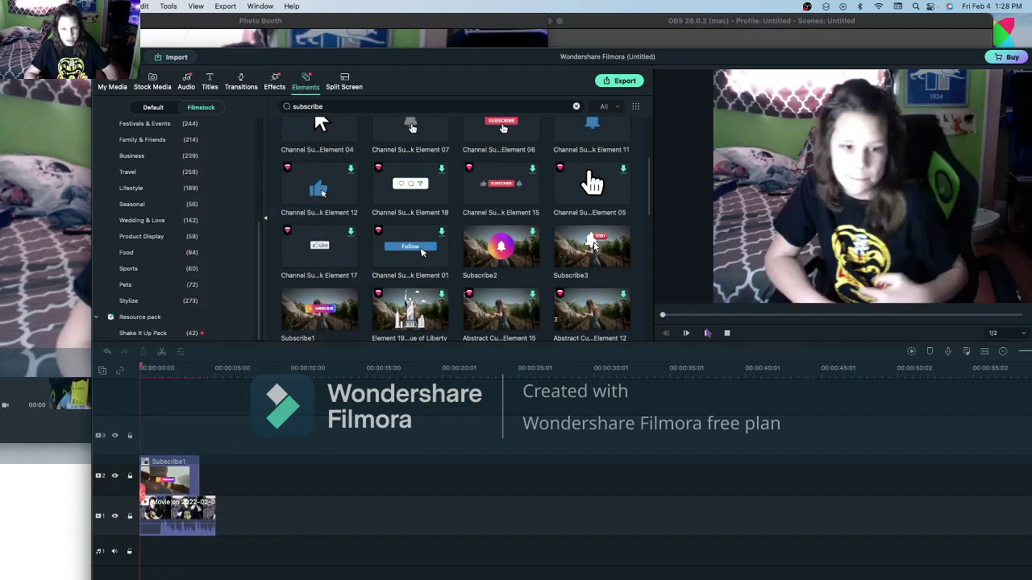
left_click(706, 334)
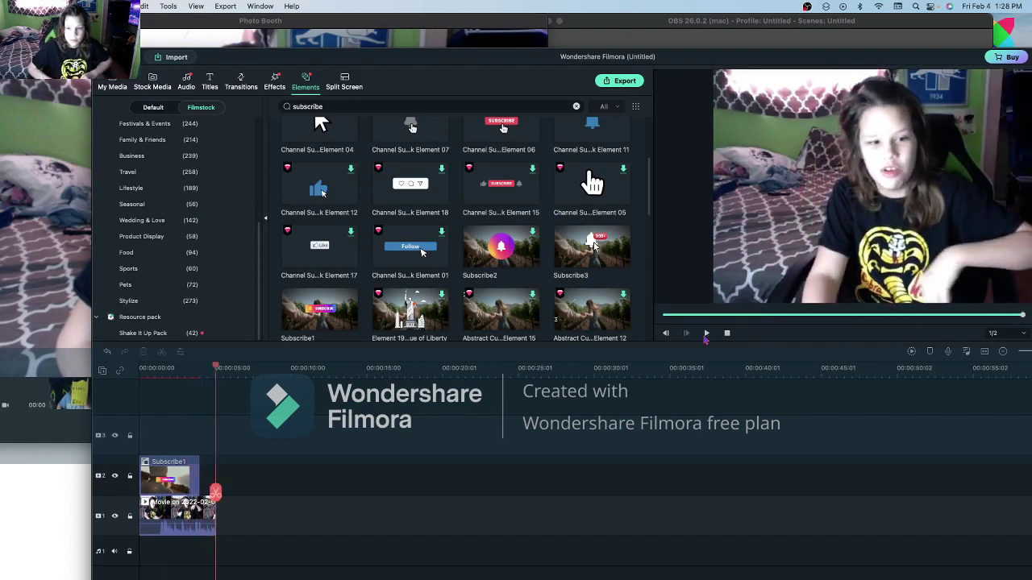
left_click(706, 333)
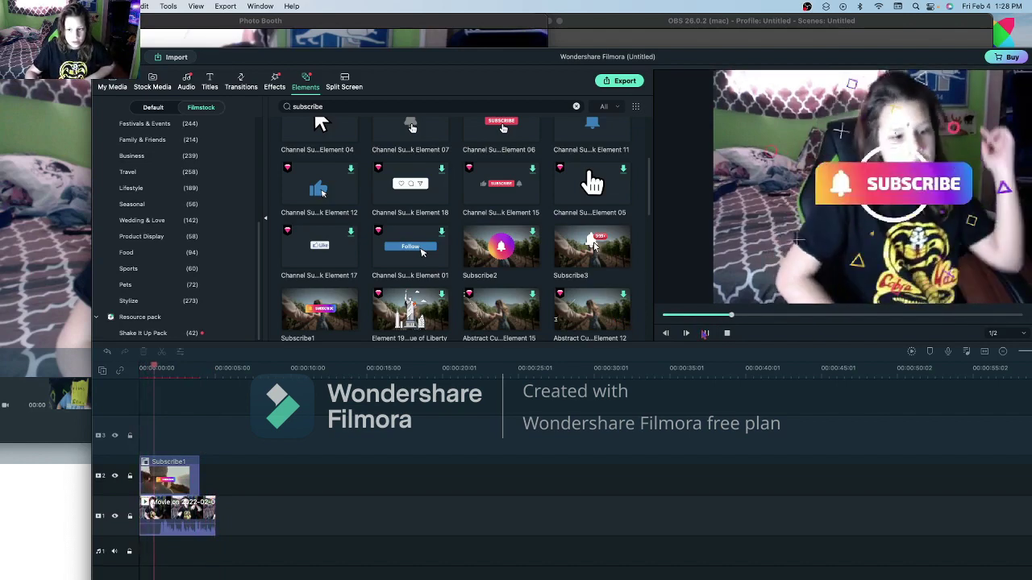
left_click(705, 333)
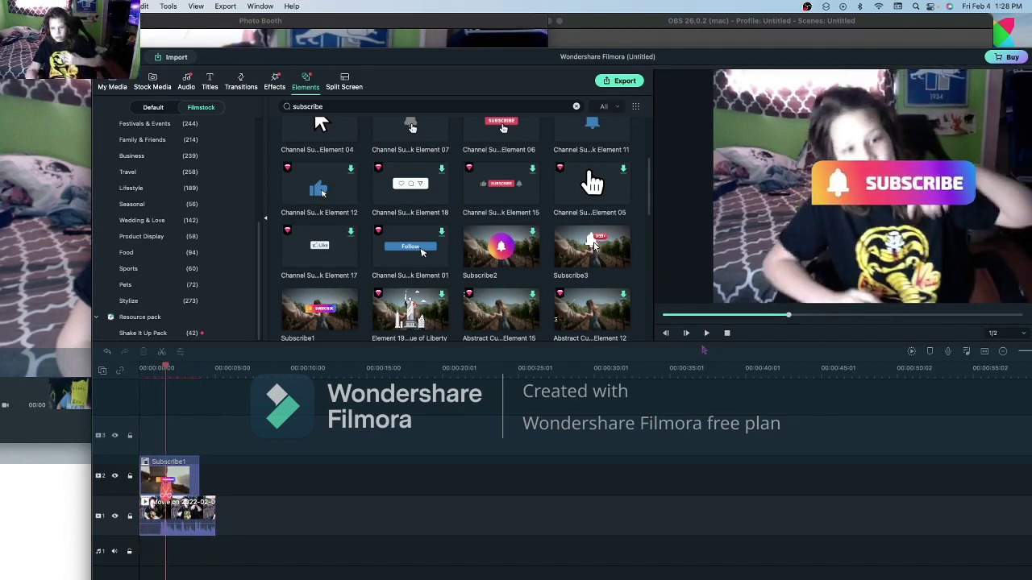
Shrink the Subscribe1 button and move it down onto the shirt, just below the pointing finger, and apply the change.
double_click(854, 186)
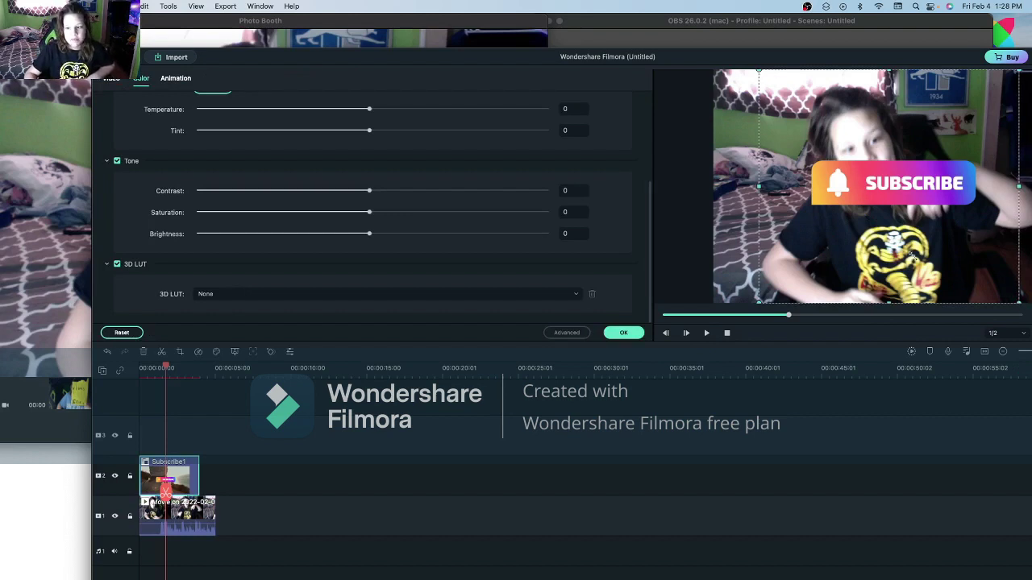
left_click_drag(1017, 300, 948, 240)
left_click_drag(835, 189, 888, 224)
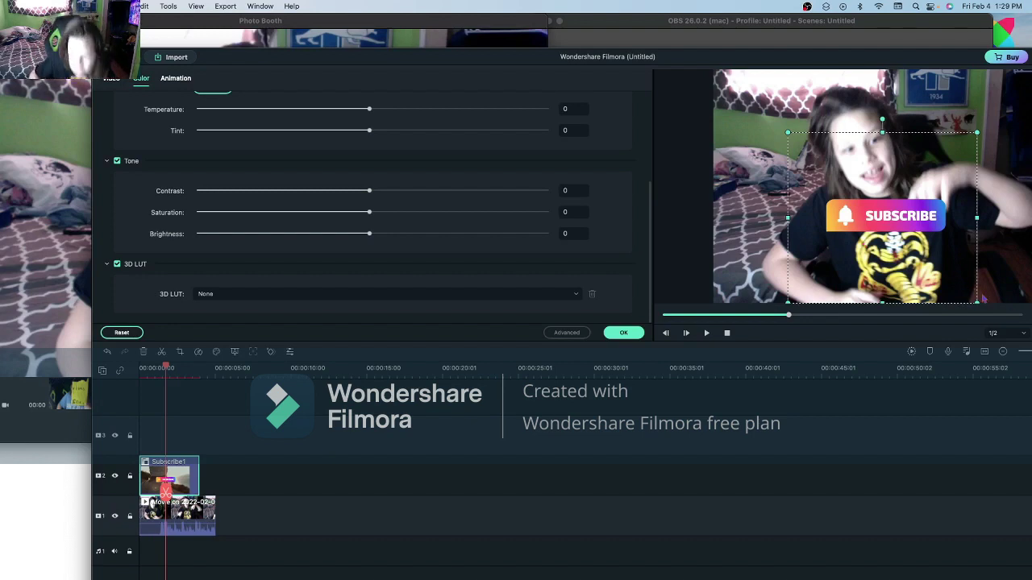
mouse_move(976, 301)
left_mouse_down()
mouse_move(940, 283)
mouse_move(967, 303)
left_mouse_up()
left_click_drag(885, 239, 892, 241)
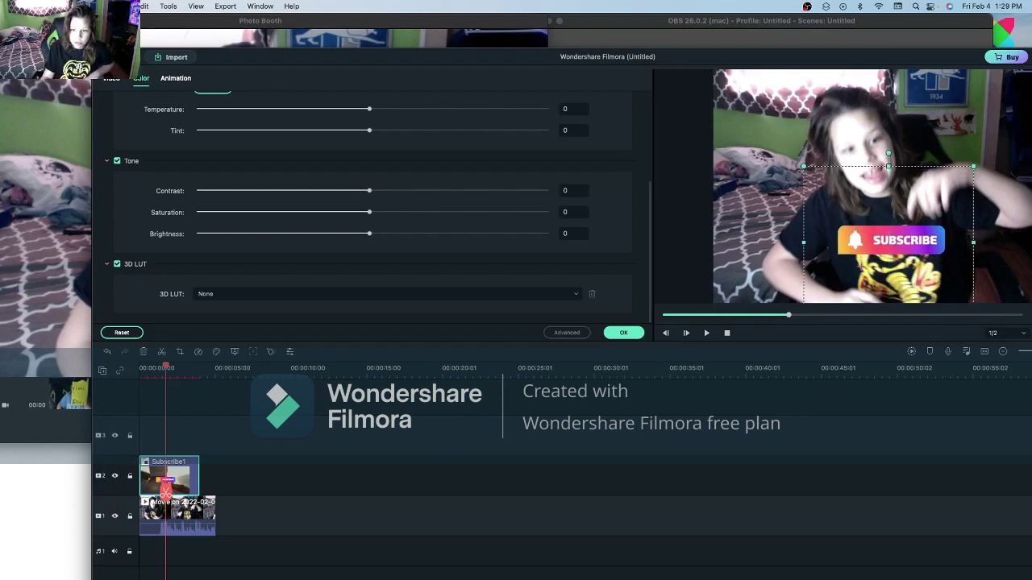
left_click(623, 332)
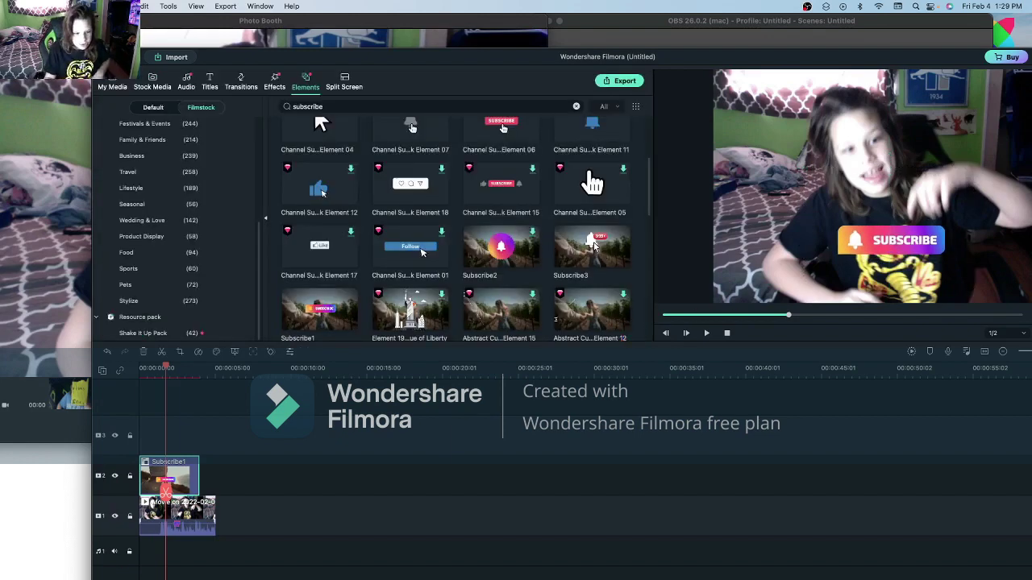
Clear the timeline by deleting the movie clip and the Subscribe1 element.
right_click(177, 525)
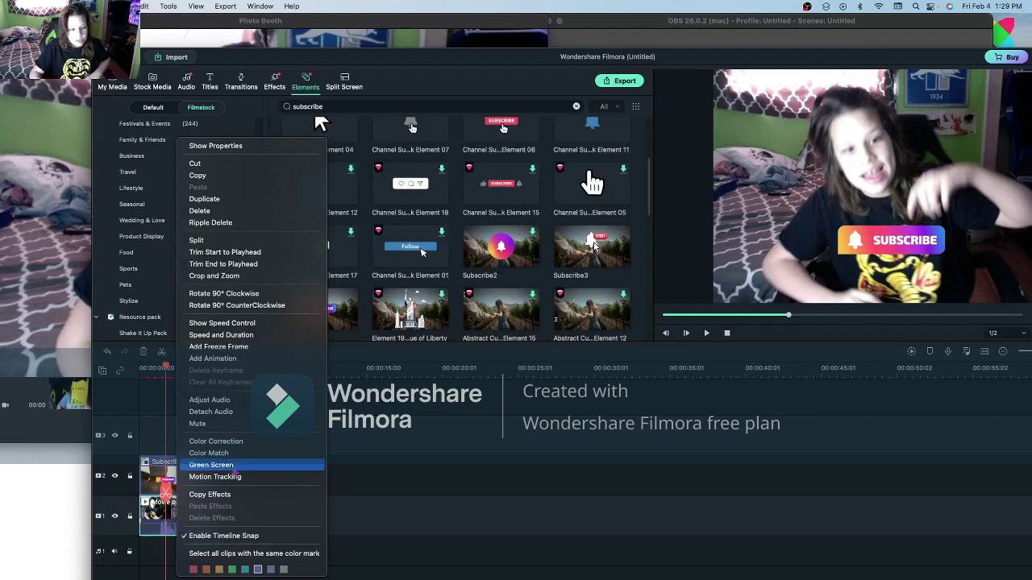
left_click(216, 211)
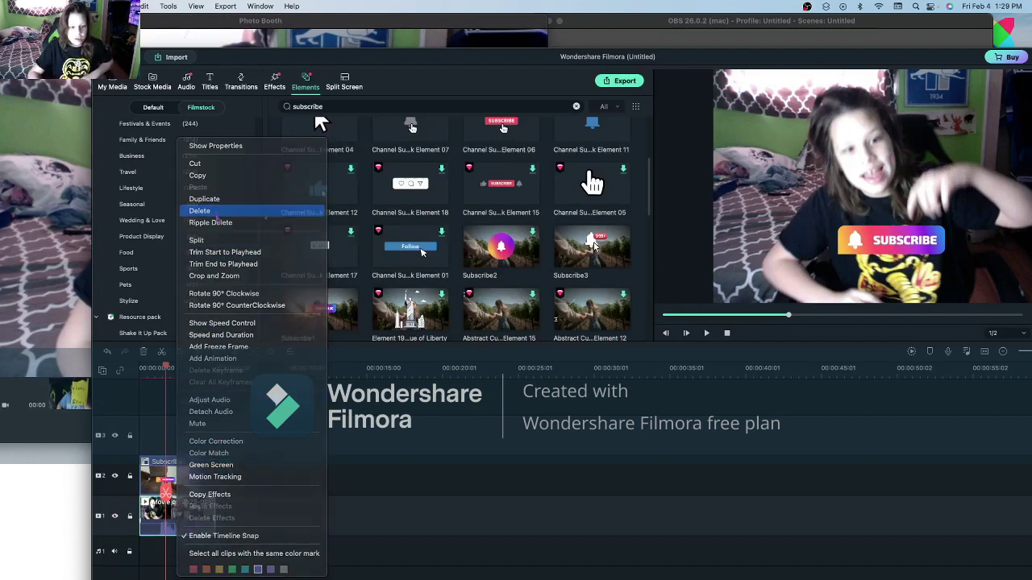
right_click(187, 479)
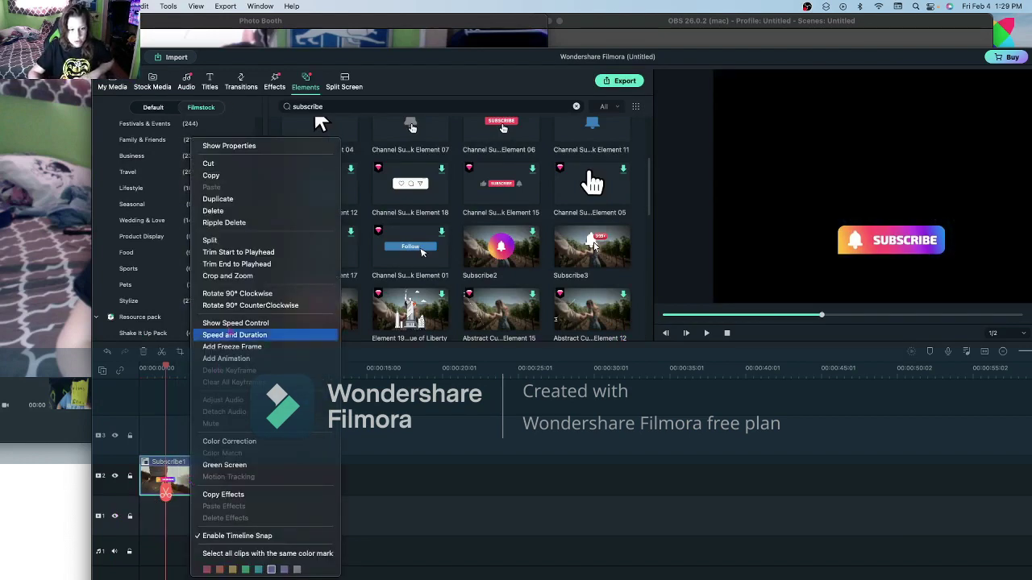
left_click(238, 211)
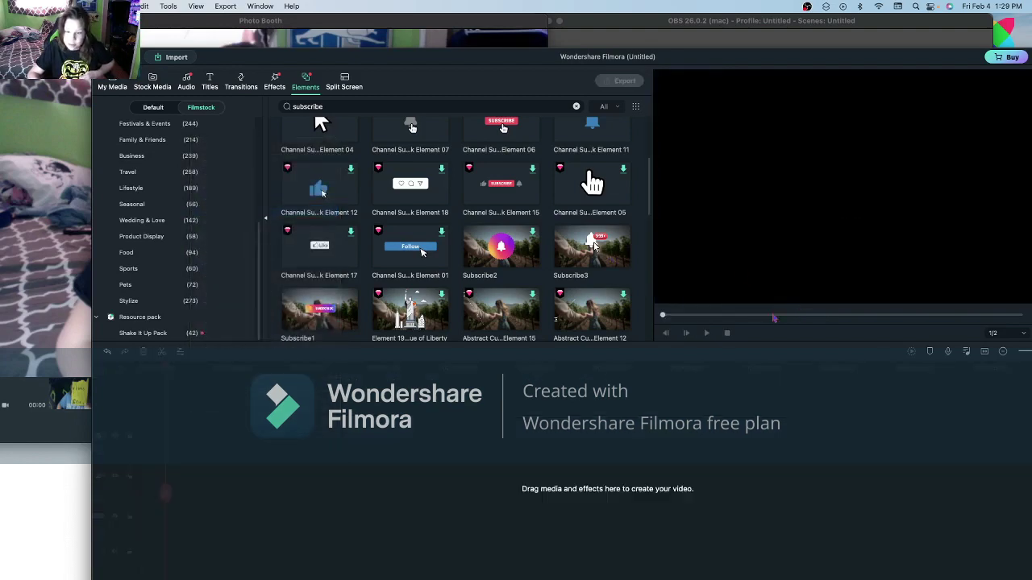
Switch to Photo Booth and start recording a new video clip.
left_click(48, 218)
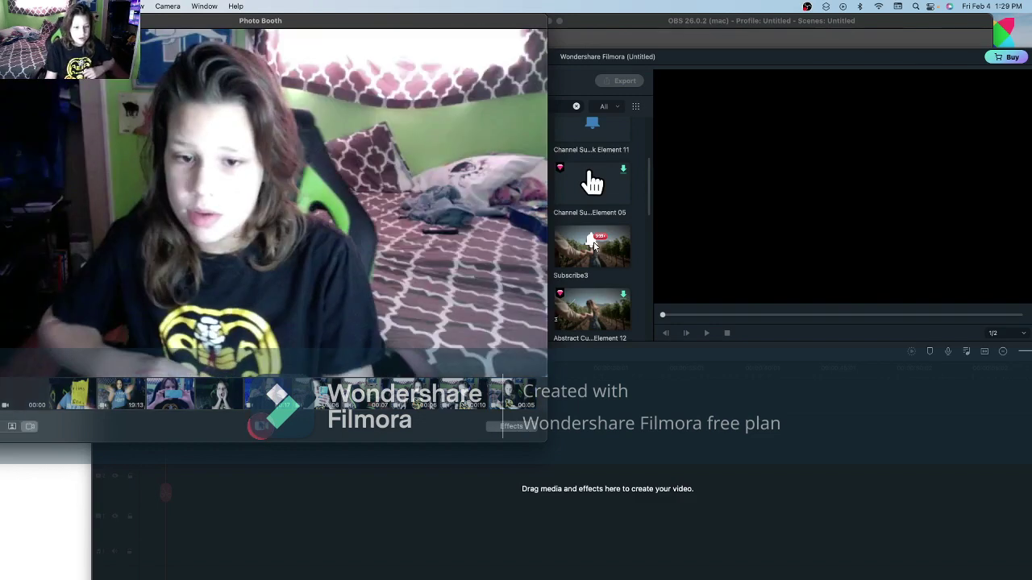
key("Return")
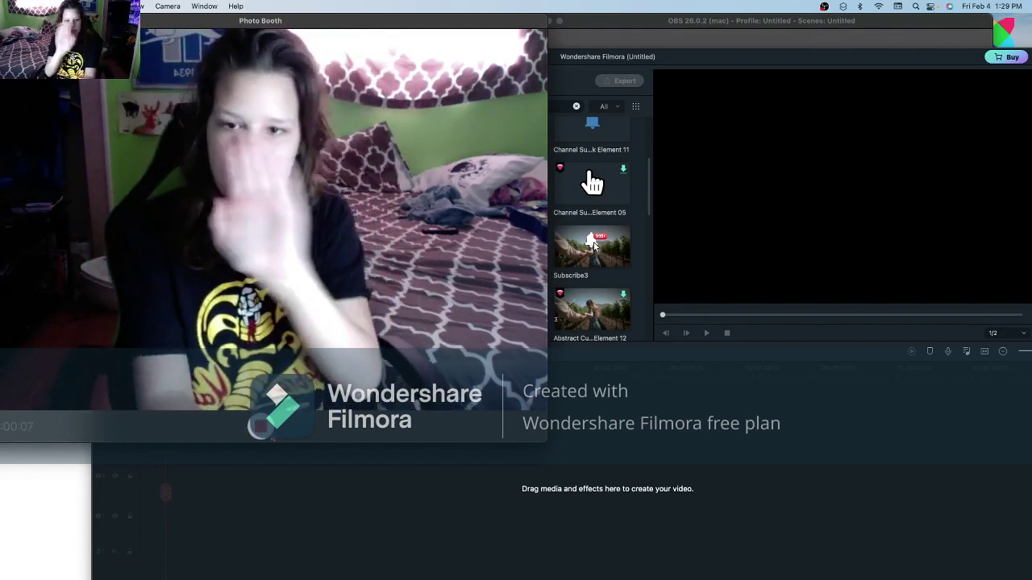
Stop the Photo Booth recording and add the new clip to Filmora's first video track, keeping the 1080x720 23.97 fps project settings.
left_click(267, 431)
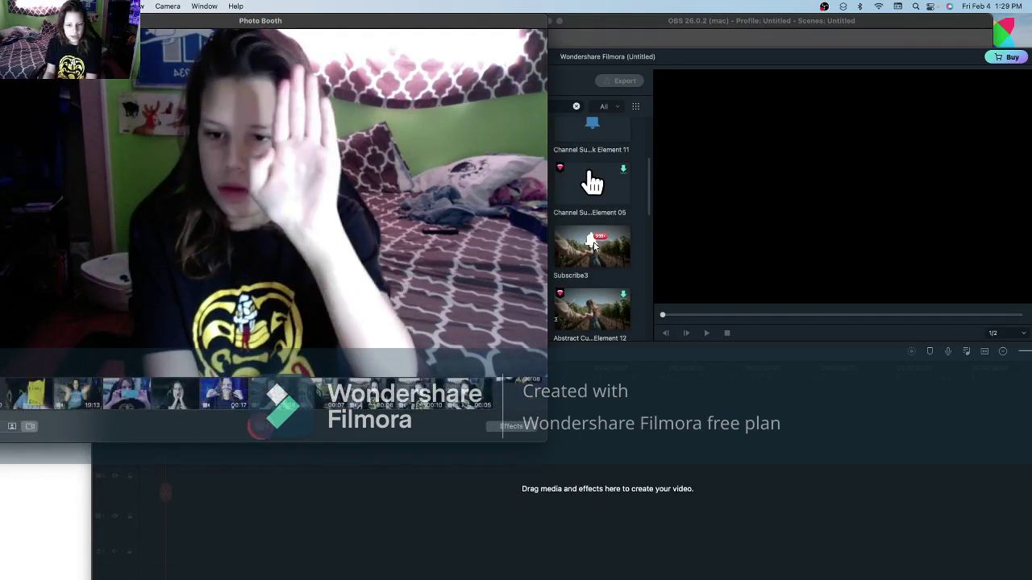
left_click_drag(512, 394, 173, 516)
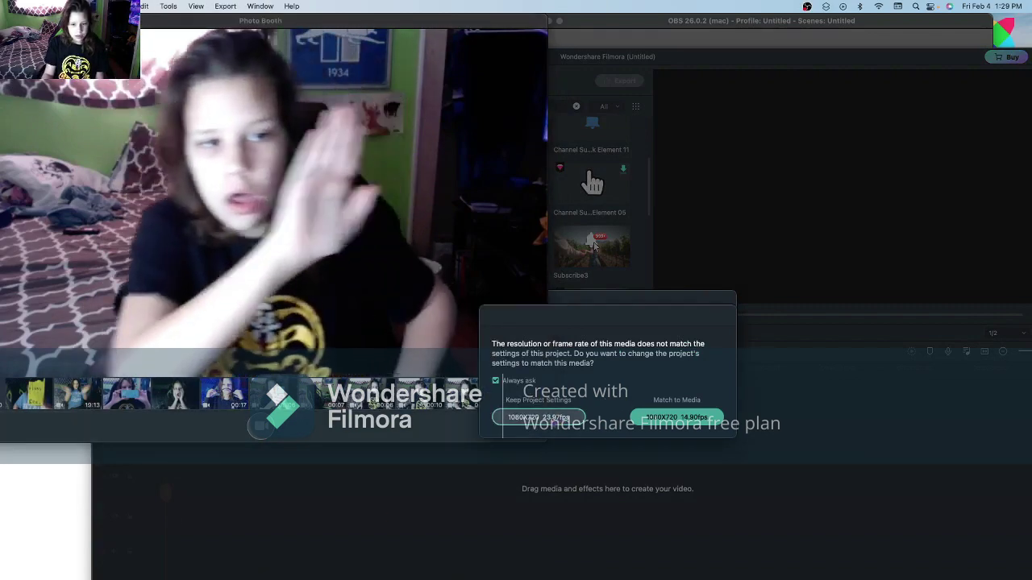
left_click(568, 416)
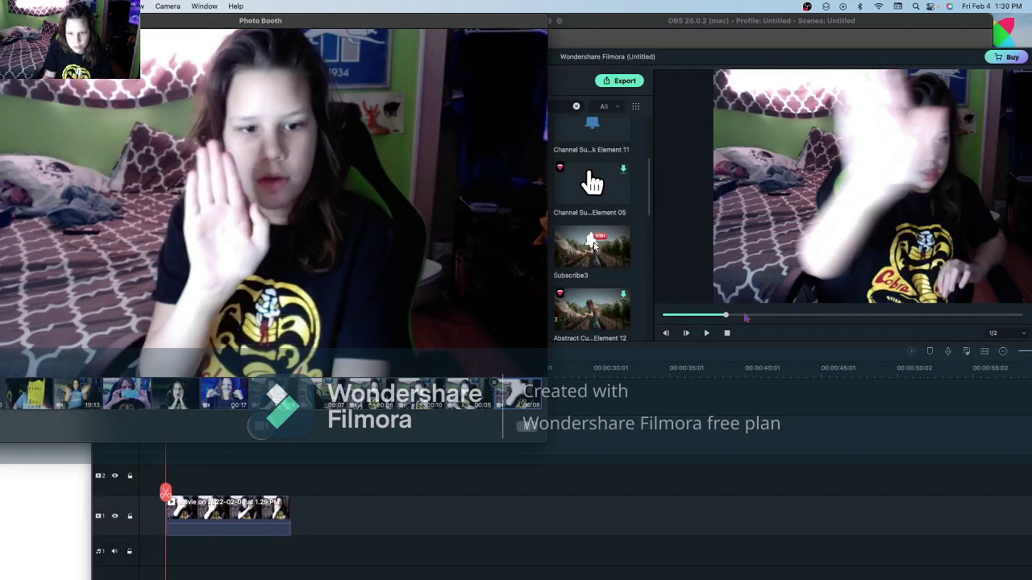
Switch to Filmora, move the new movie clip to the start of the timeline and play it from the beginning.
left_click(658, 321)
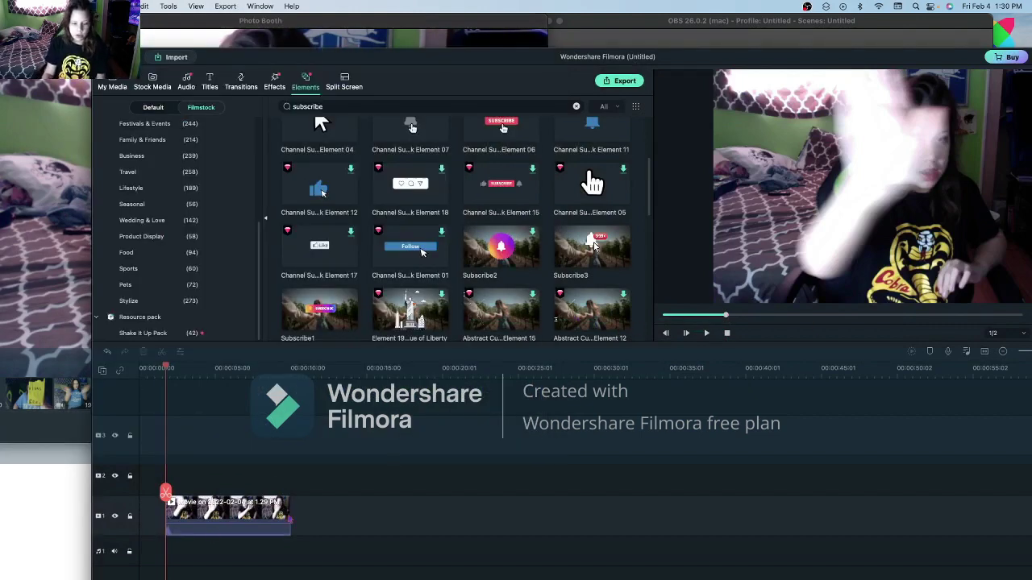
left_click_drag(216, 532, 166, 525)
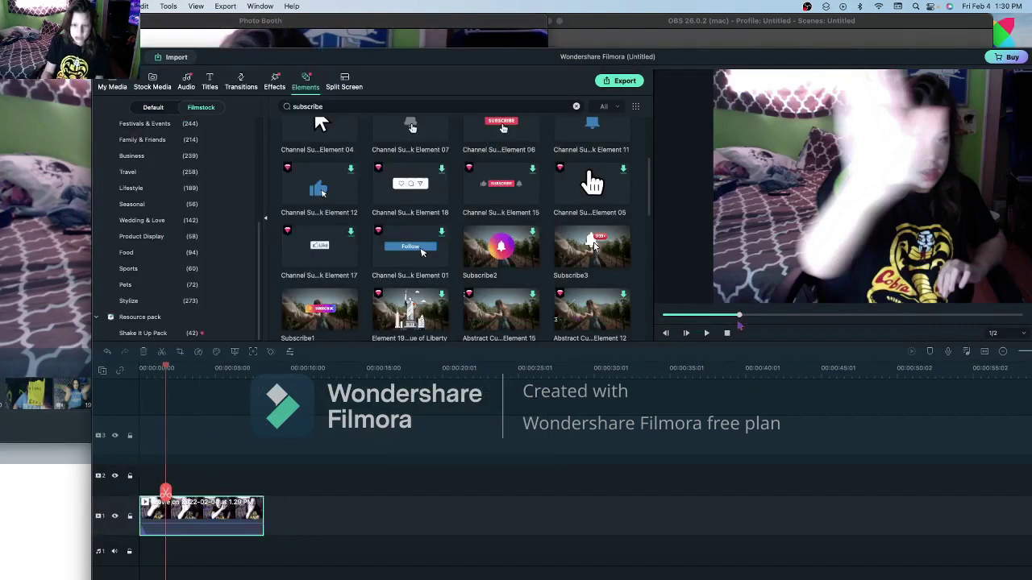
left_click_drag(739, 315, 662, 315)
left_click(705, 334)
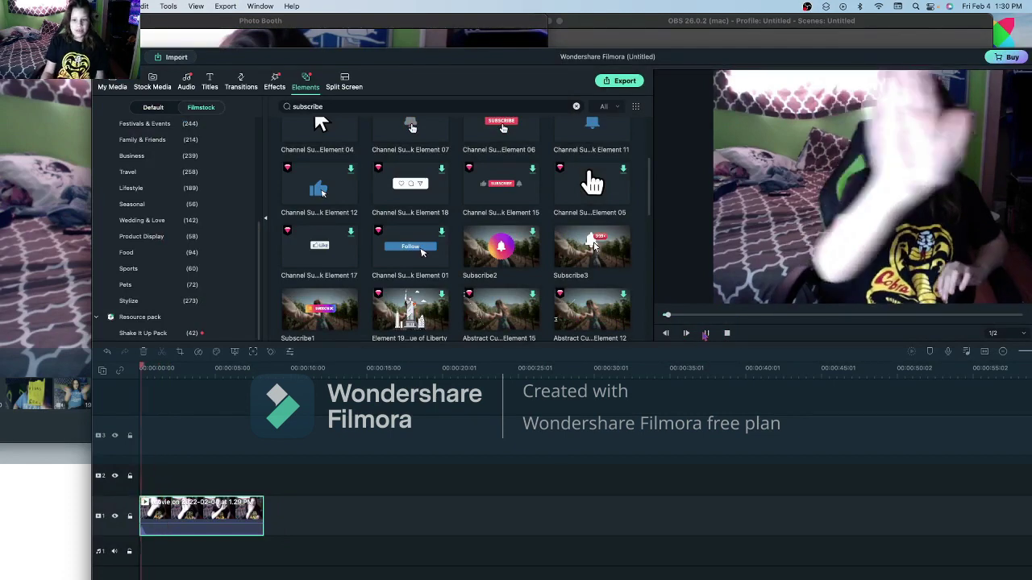
Add the Subscribe1 element to the second video track above the start of the movie clip.
right_click(203, 513)
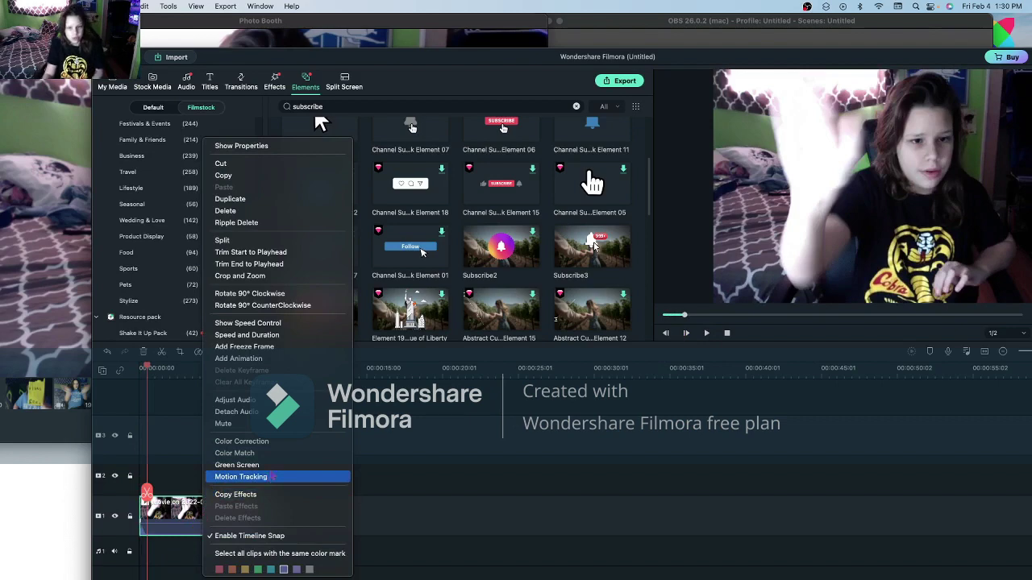
left_click(579, 445)
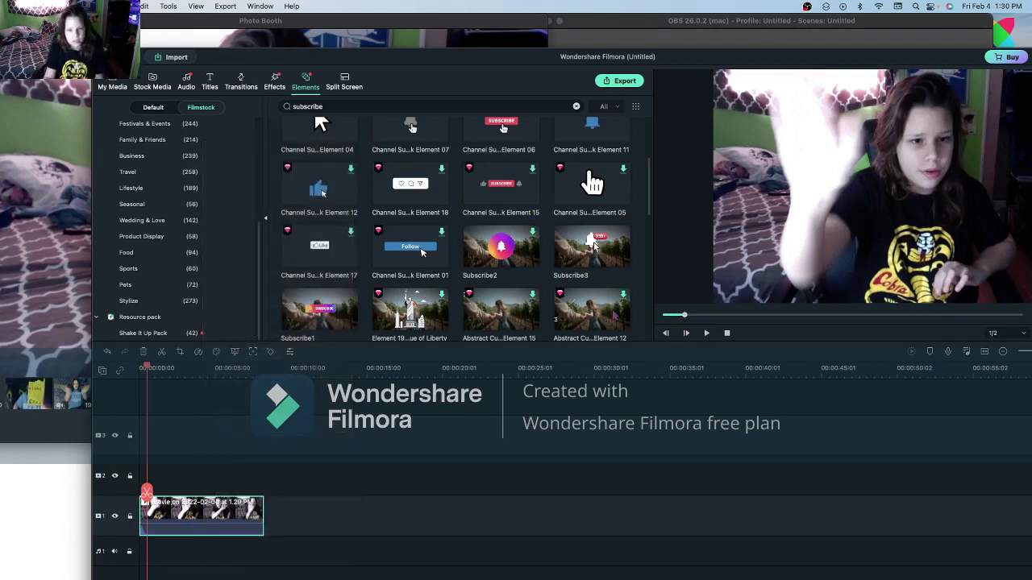
scroll(319, 252, "down", 1)
left_click_drag(319, 251, 146, 484)
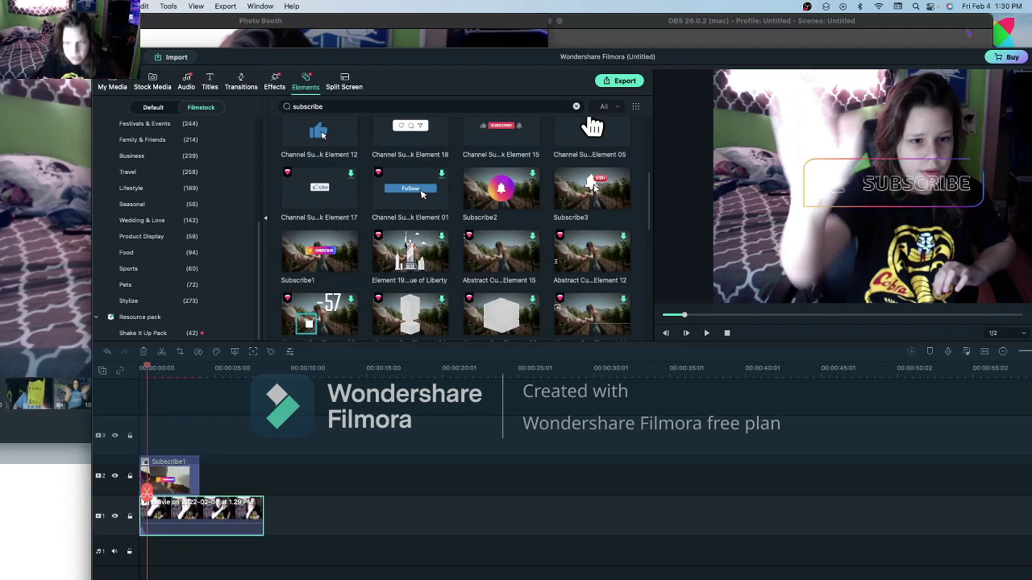
Shrink the Subscribe1 button, move it over the raised hand in the frame and apply the change.
double_click(947, 190)
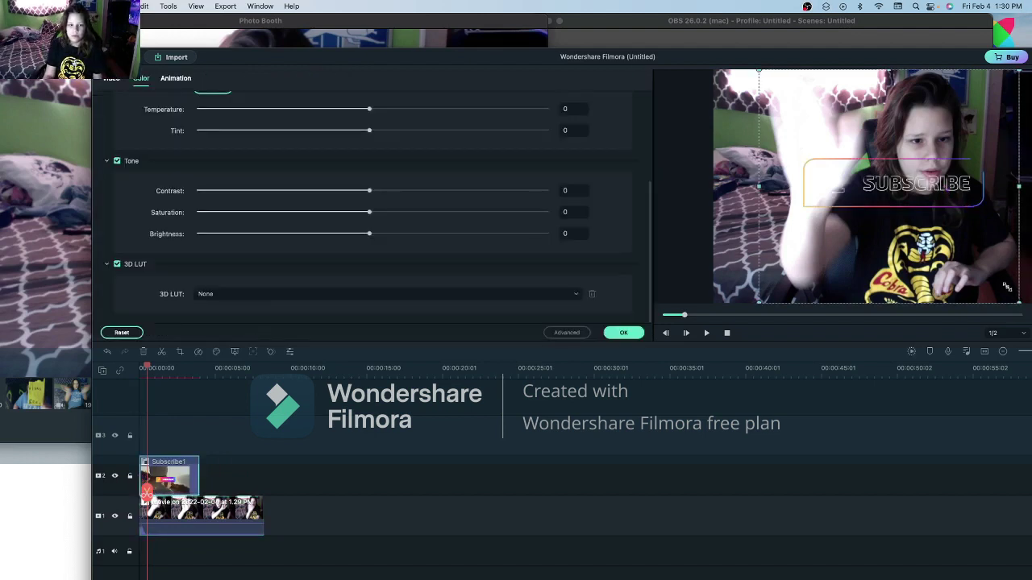
left_click_drag(1007, 286, 960, 259)
left_click_drag(928, 192, 874, 185)
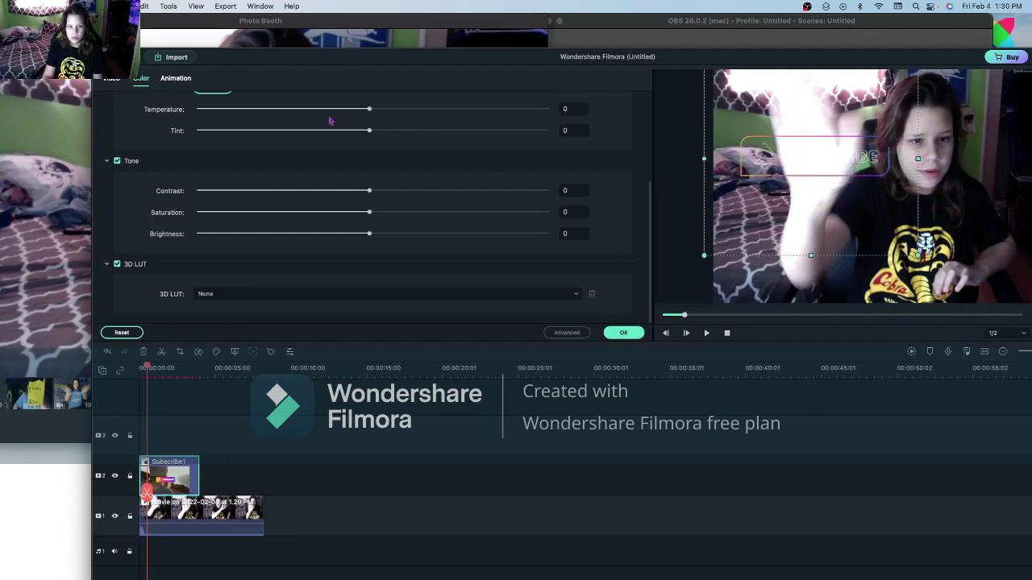
left_click(175, 81)
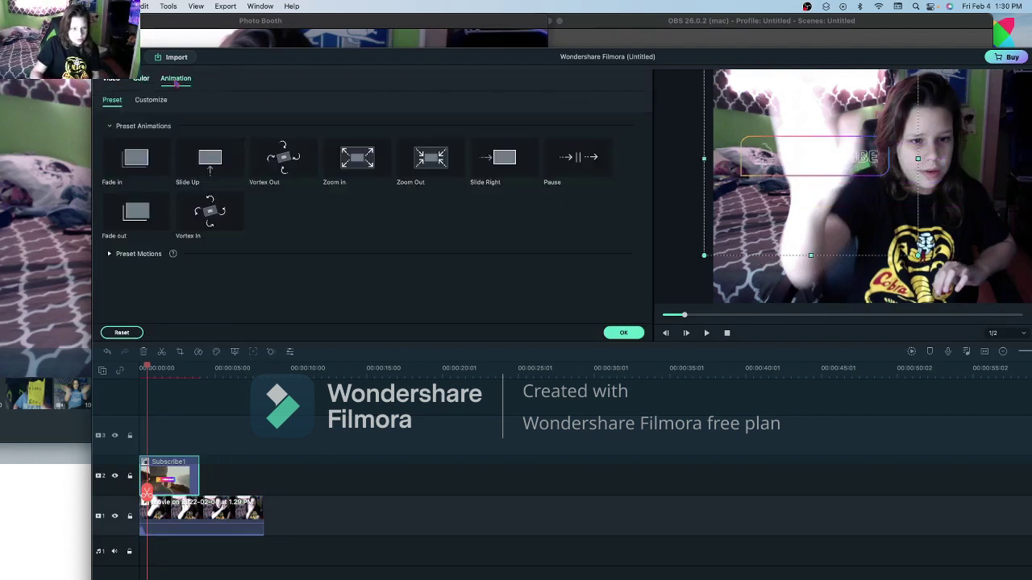
left_click(141, 79)
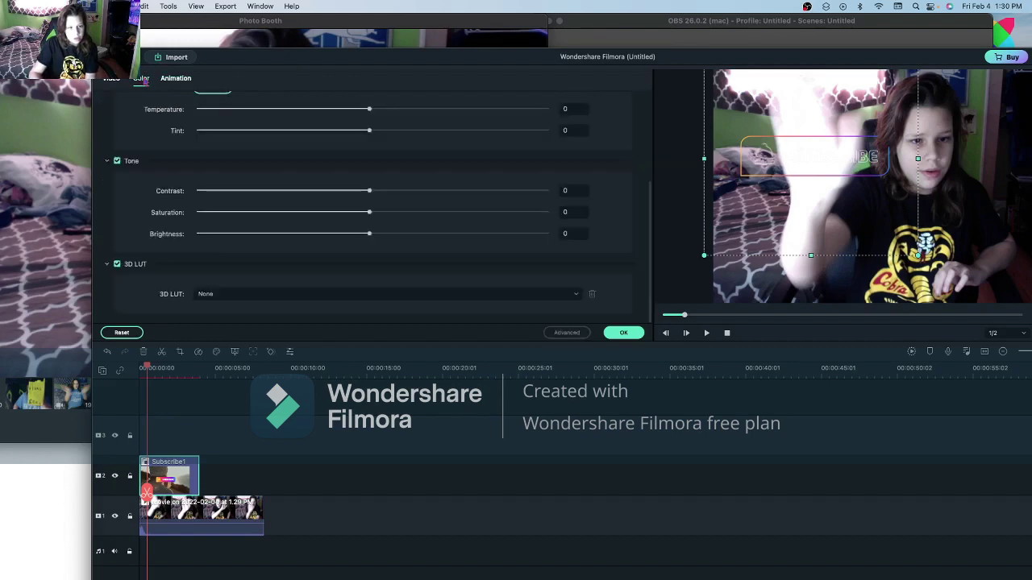
scroll(337, 218, "up", 5)
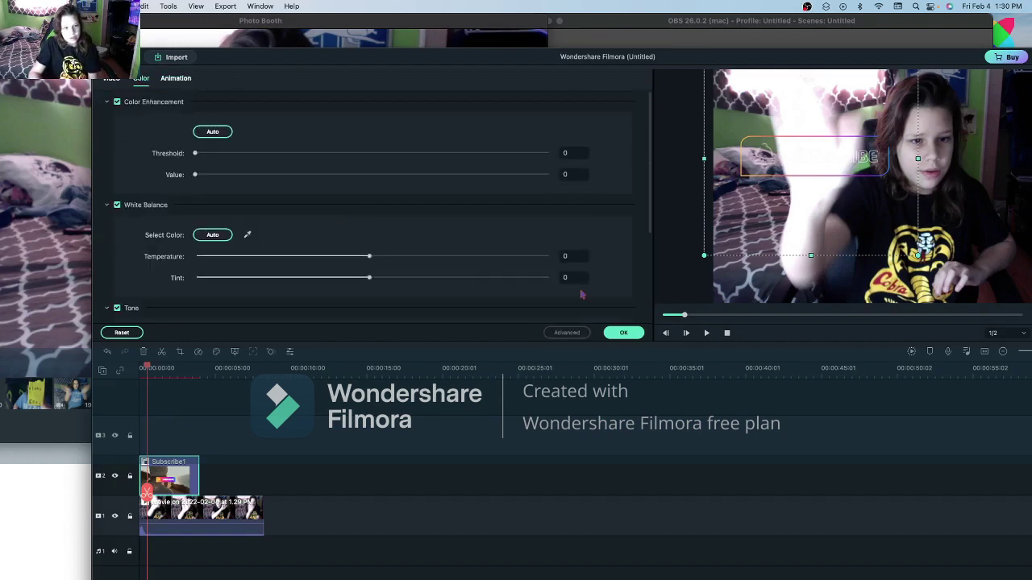
left_click(625, 334)
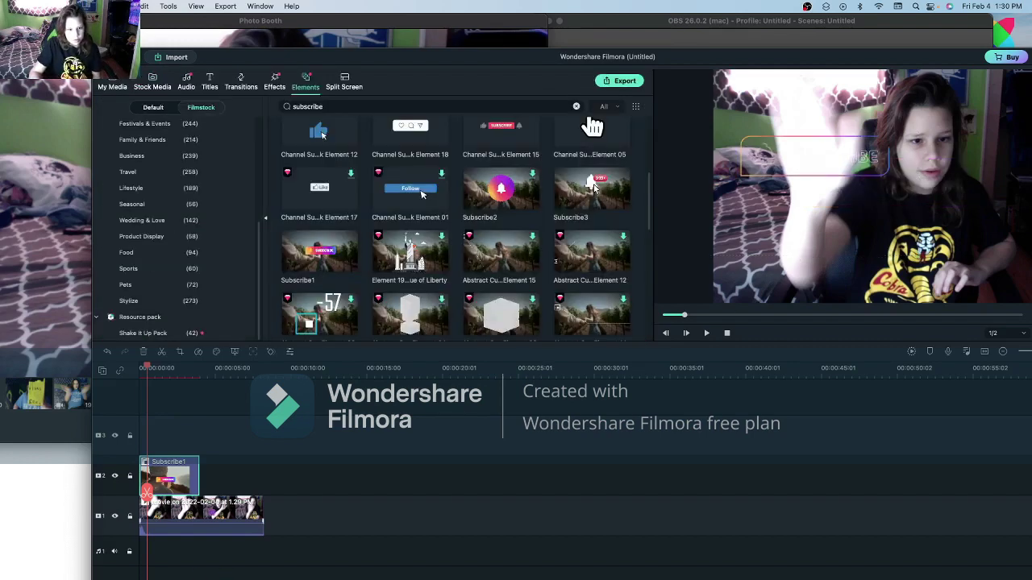
Run motion tracking on the movie clip, link the tracked motion to Subscribe1 and apply it.
right_click(212, 524)
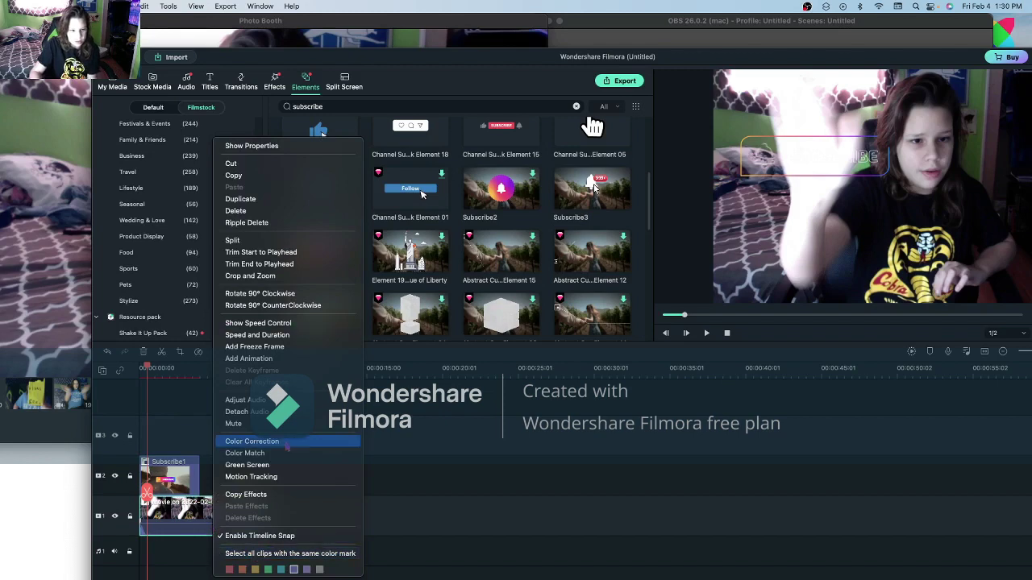
key("alt+x")
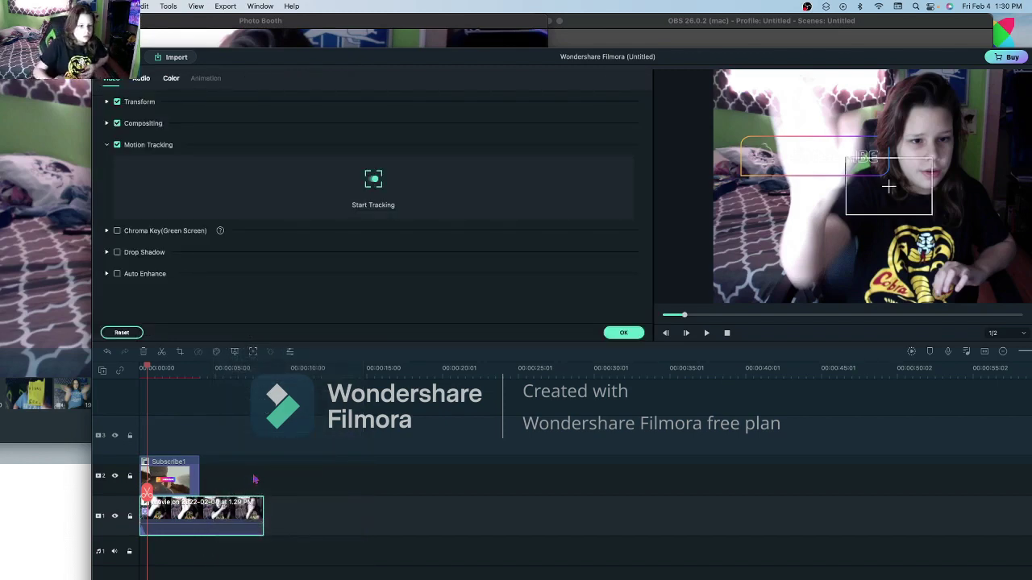
left_click(491, 182)
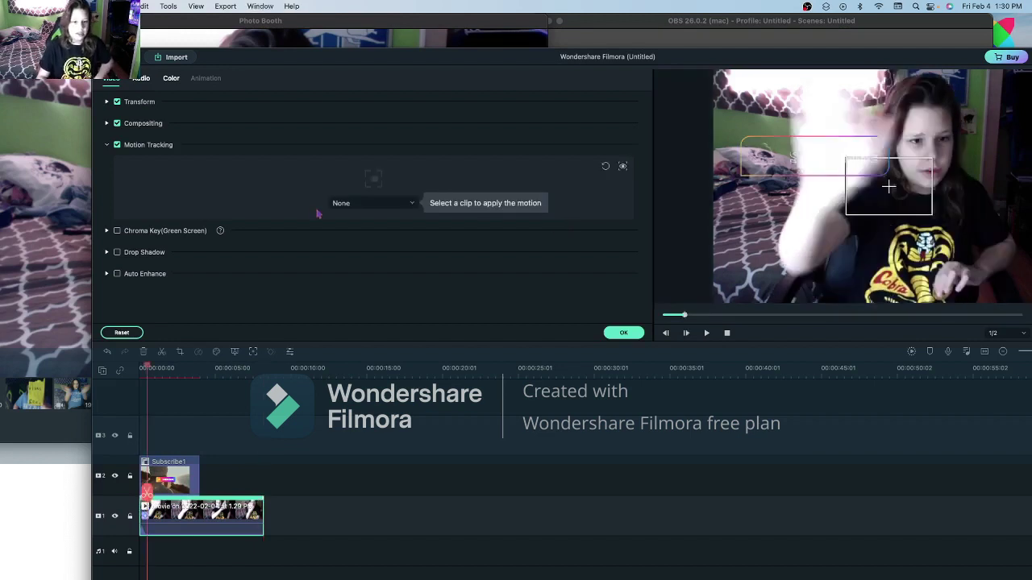
left_click(342, 207)
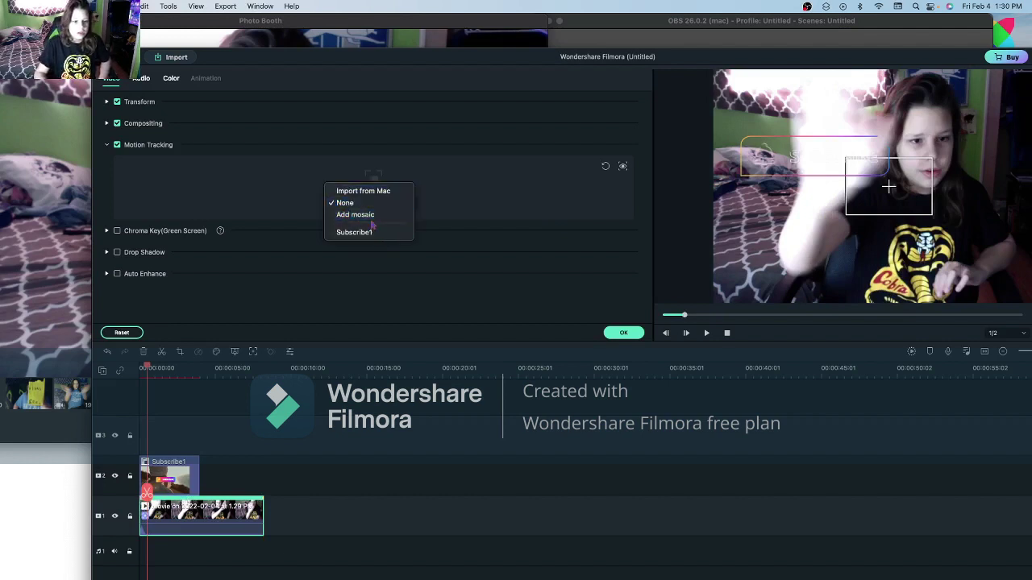
left_click(367, 234)
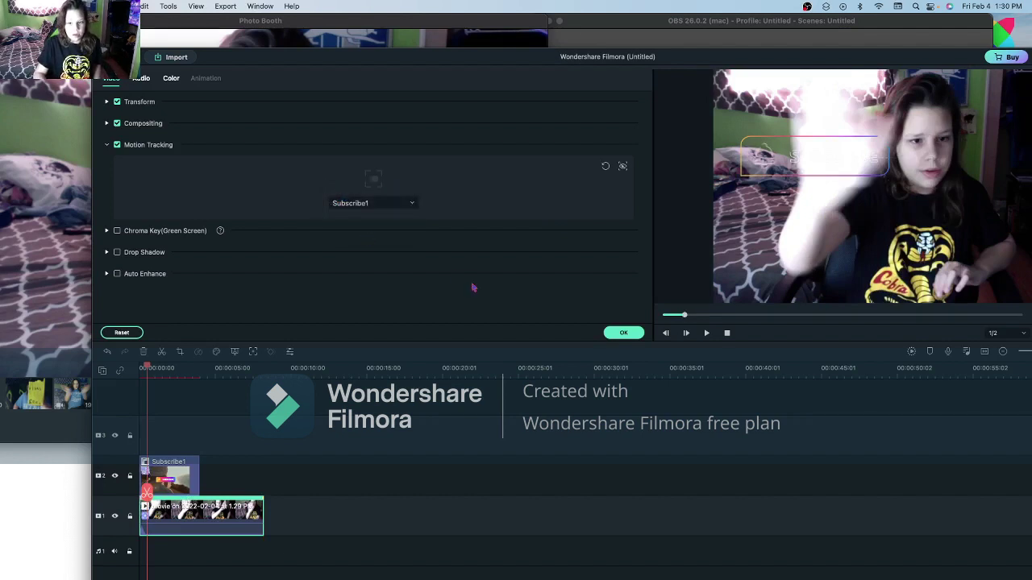
left_click(625, 332)
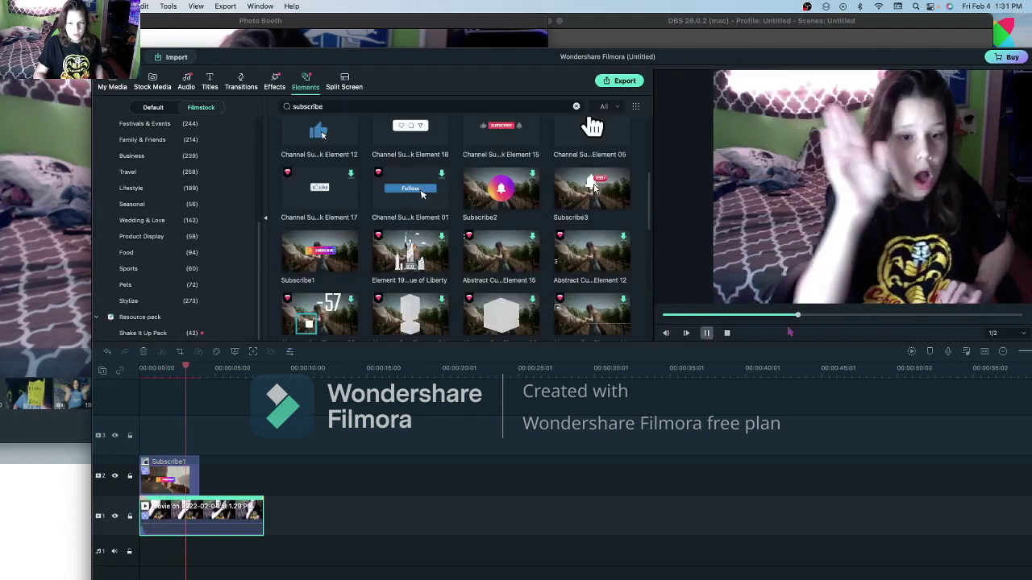
Replay the clip from the beginning several times, pausing to examine how Subscribe1 follows the tracked motion.
left_click_drag(799, 315, 668, 315)
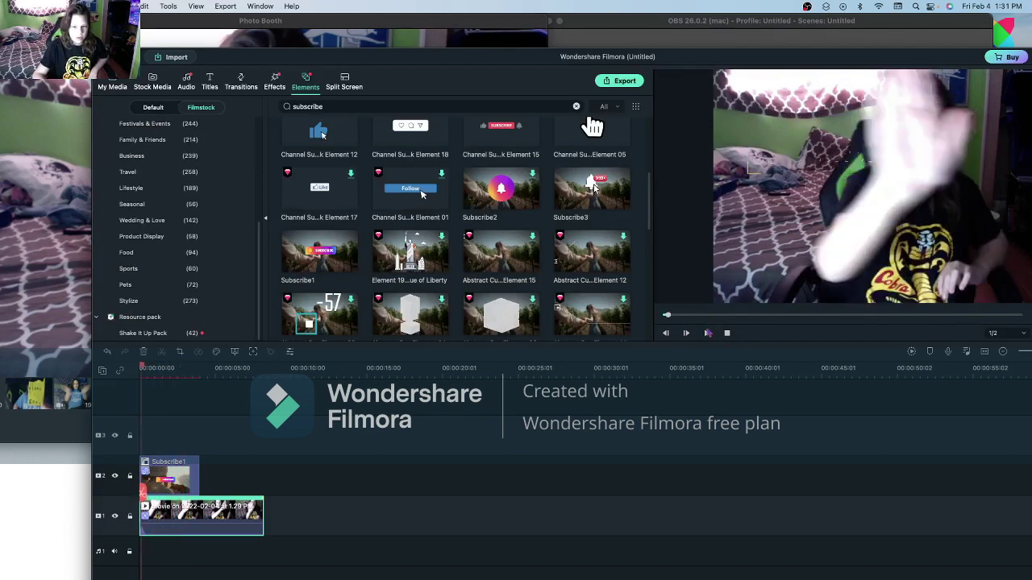
left_click(708, 333)
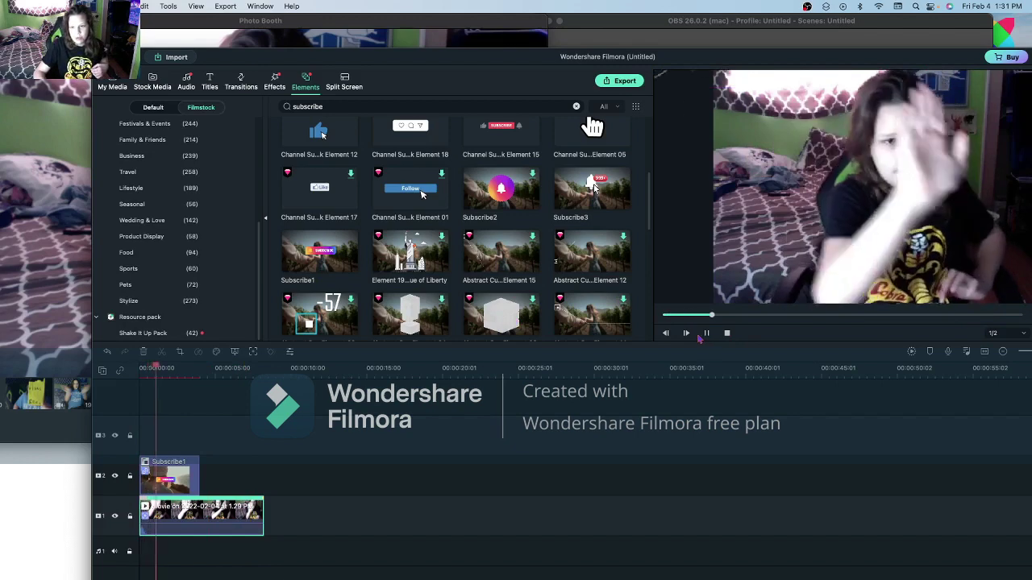
left_click(707, 335)
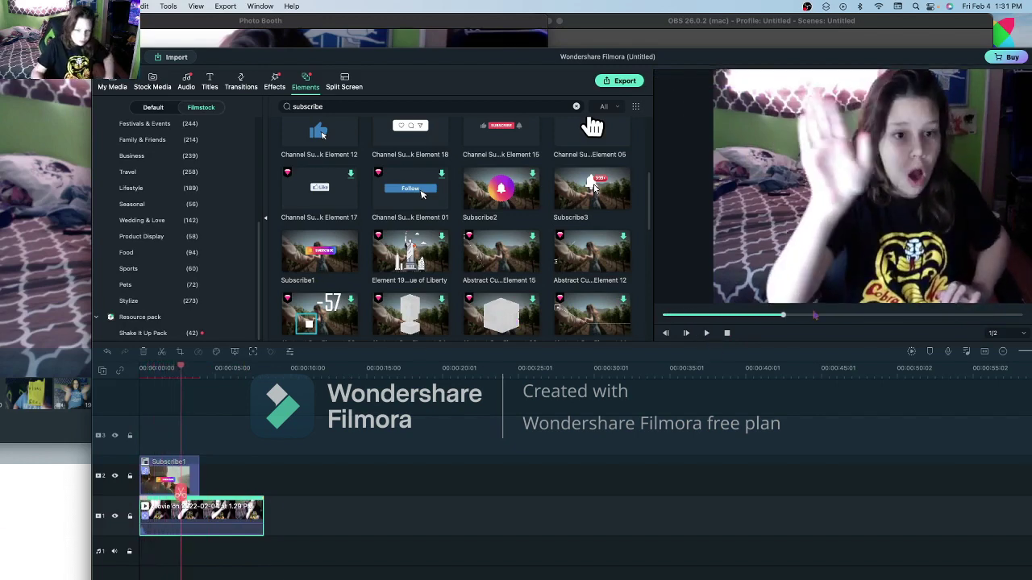
left_click(665, 315)
left_click(706, 333)
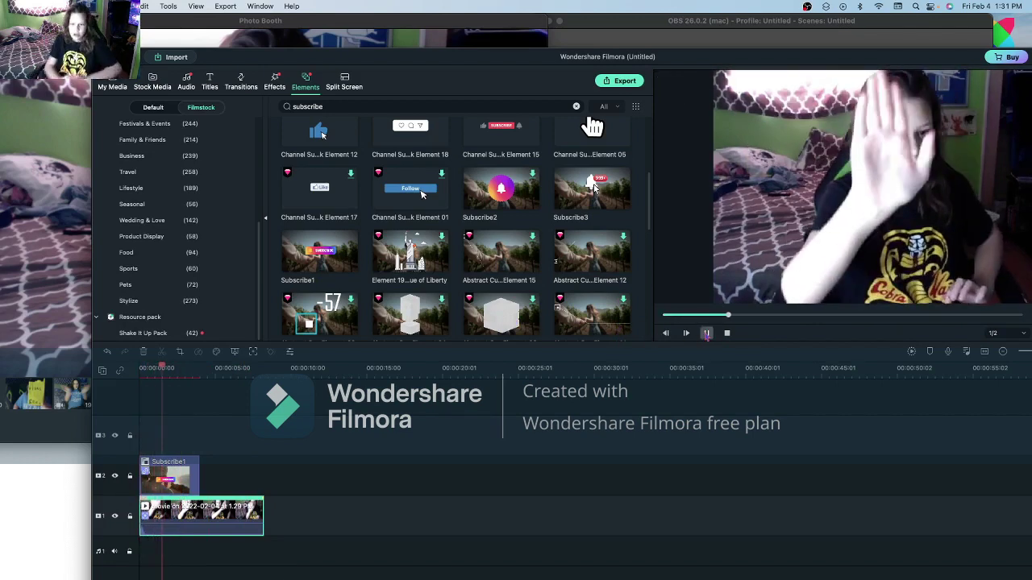
left_click(706, 333)
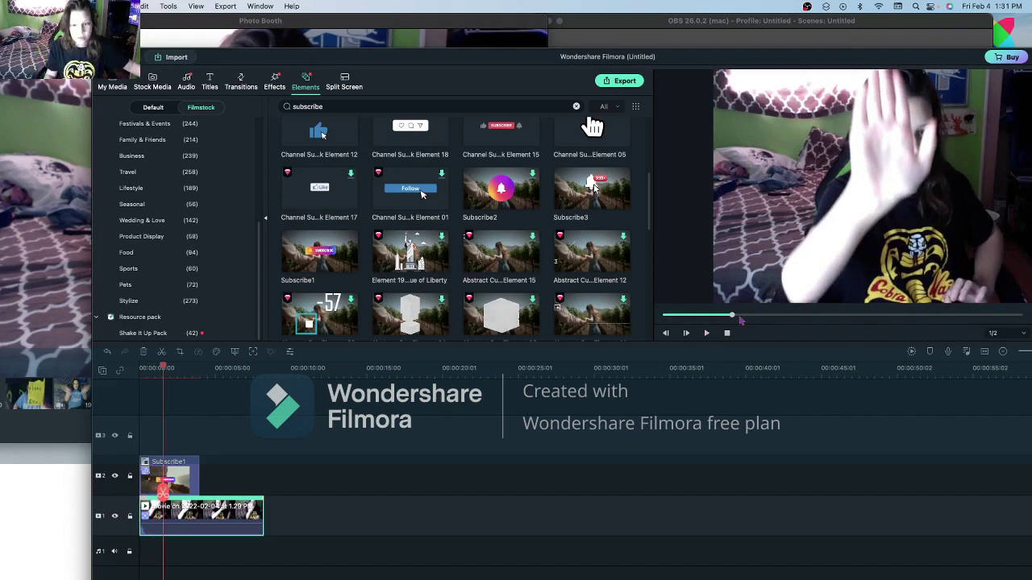
left_click(665, 315)
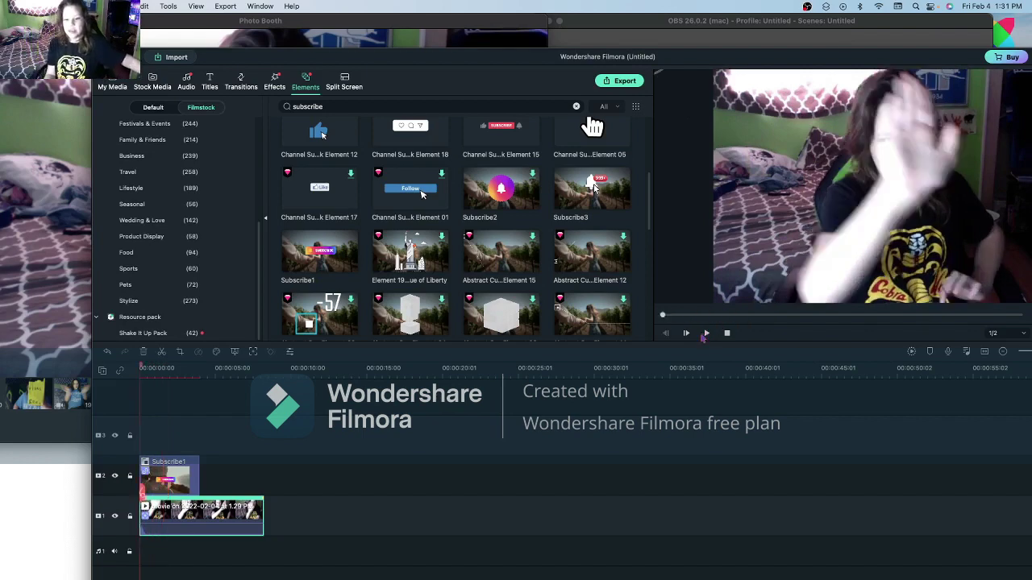
left_click(706, 333)
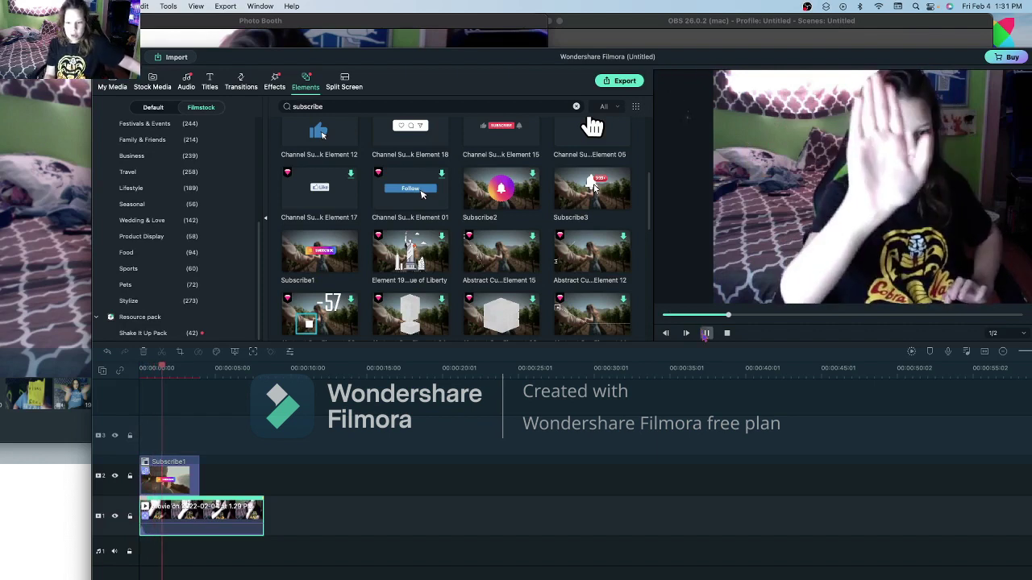
left_click(706, 334)
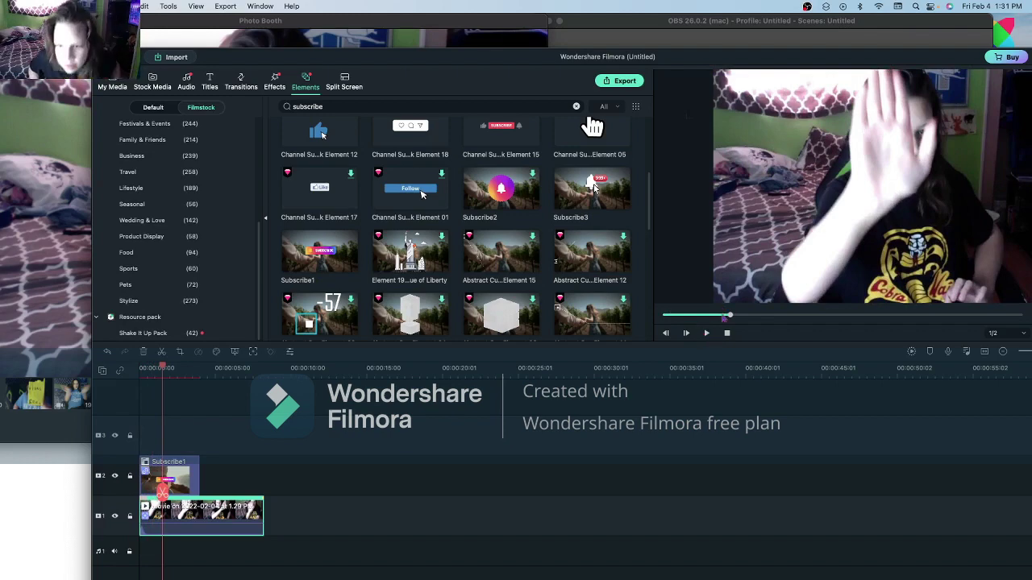
left_click(664, 315)
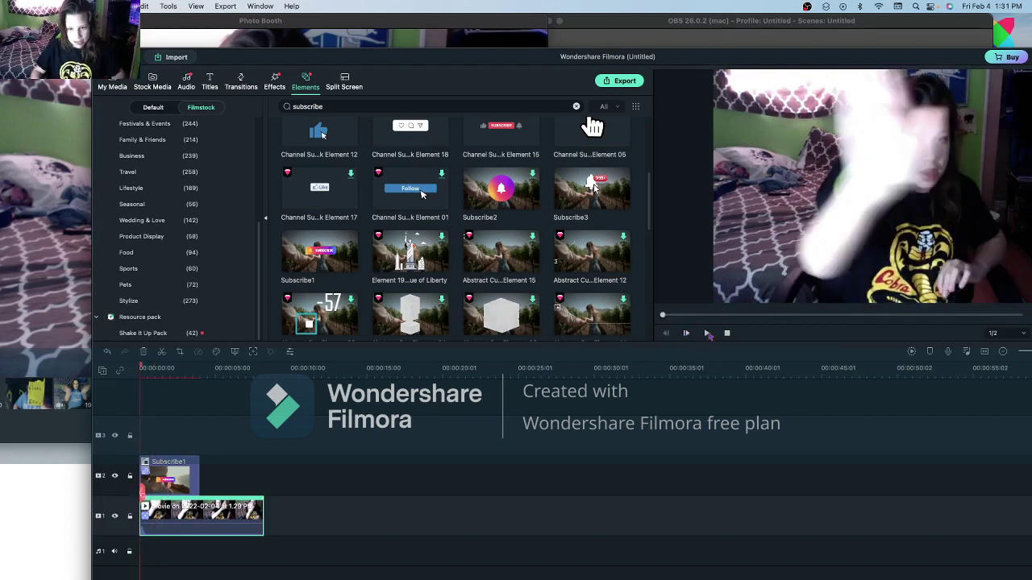
left_click(707, 334)
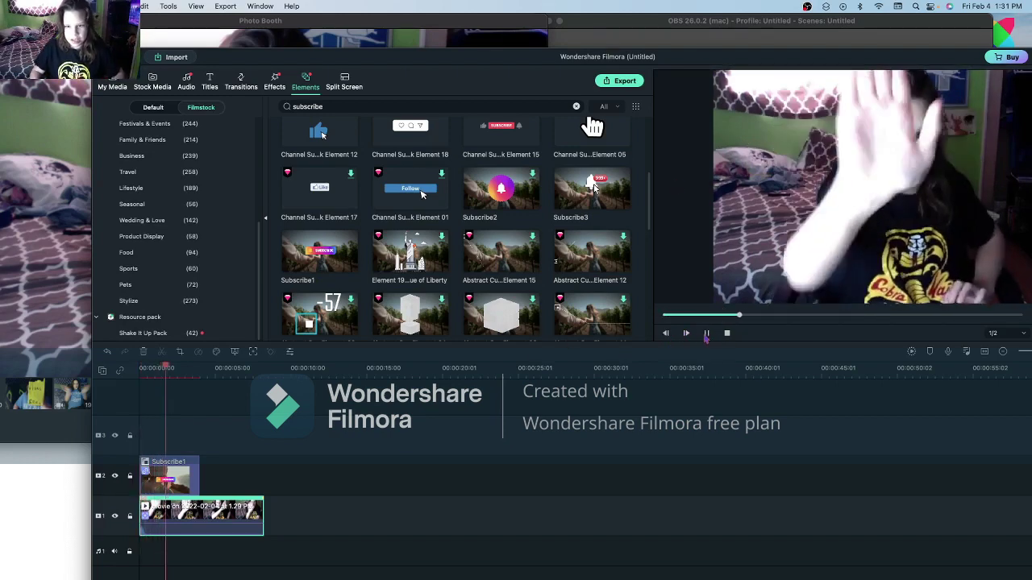
left_click(706, 333)
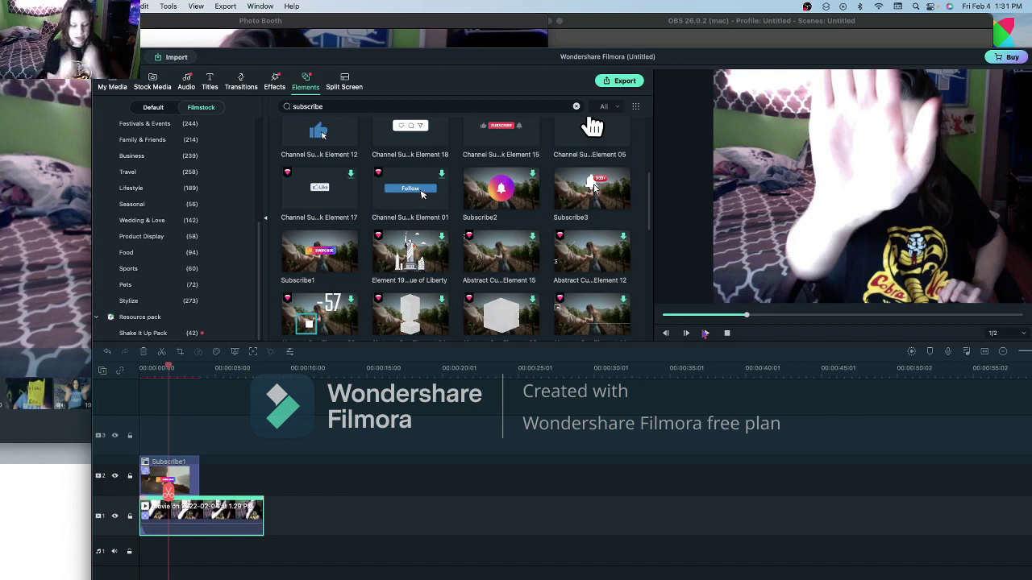
Delete the motion-tracked movie clip and the Subscribe1 element from the timeline.
right_click(188, 508)
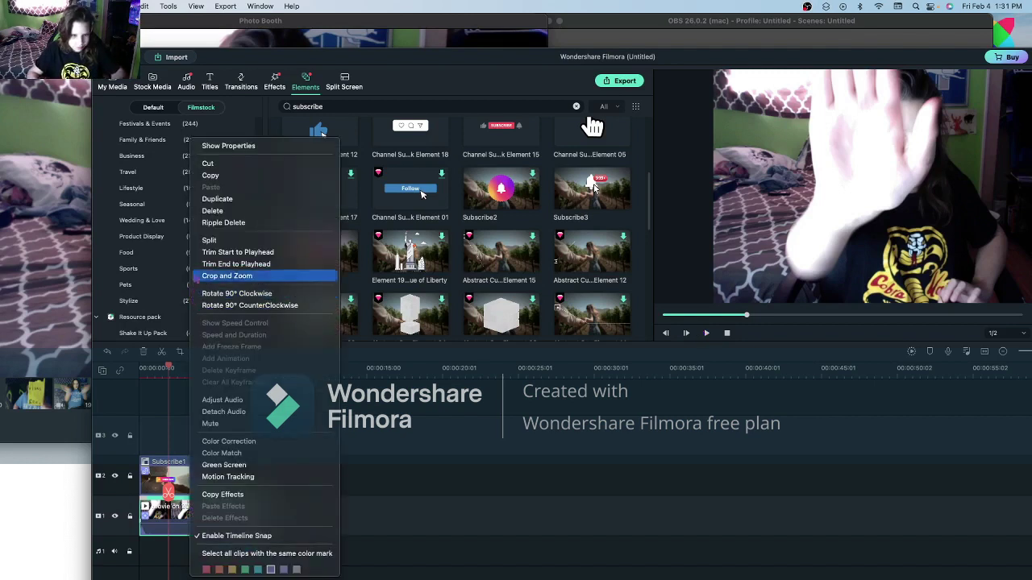
left_click(213, 211)
right_click(157, 476)
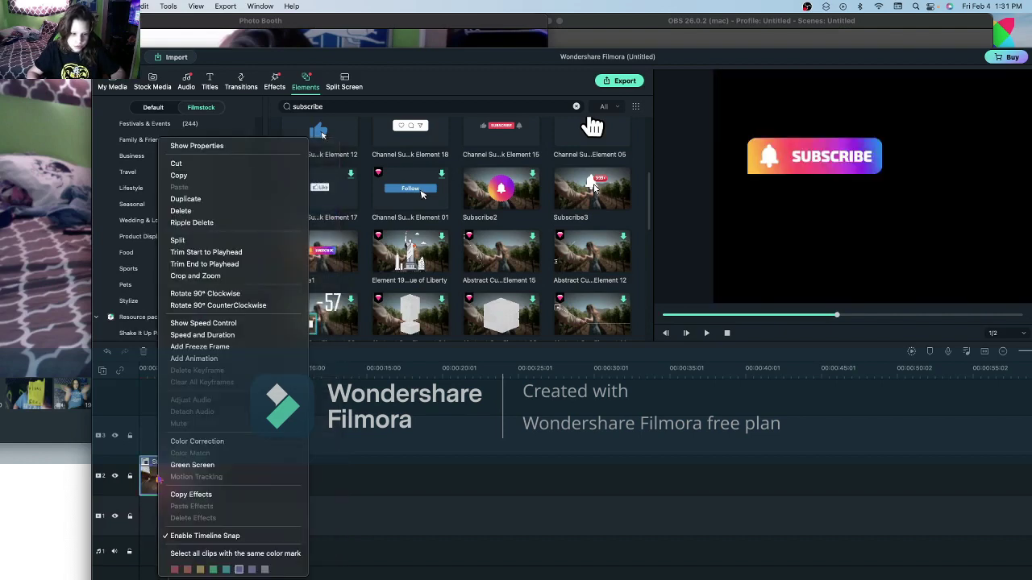
left_click(226, 210)
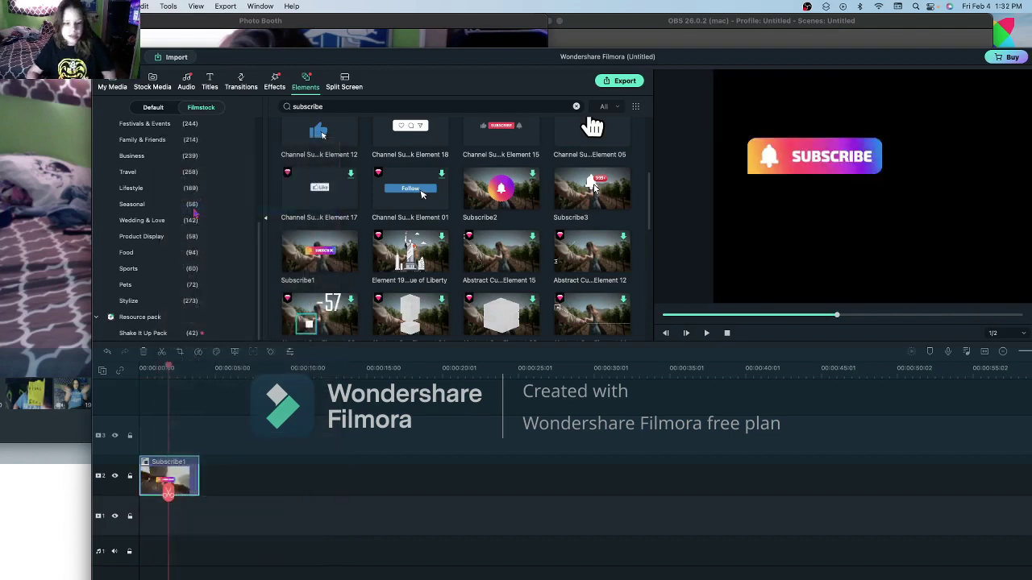
Browse the subscribe elements and the recommended Filmstock titles.
scroll(455, 229, "up", 3)
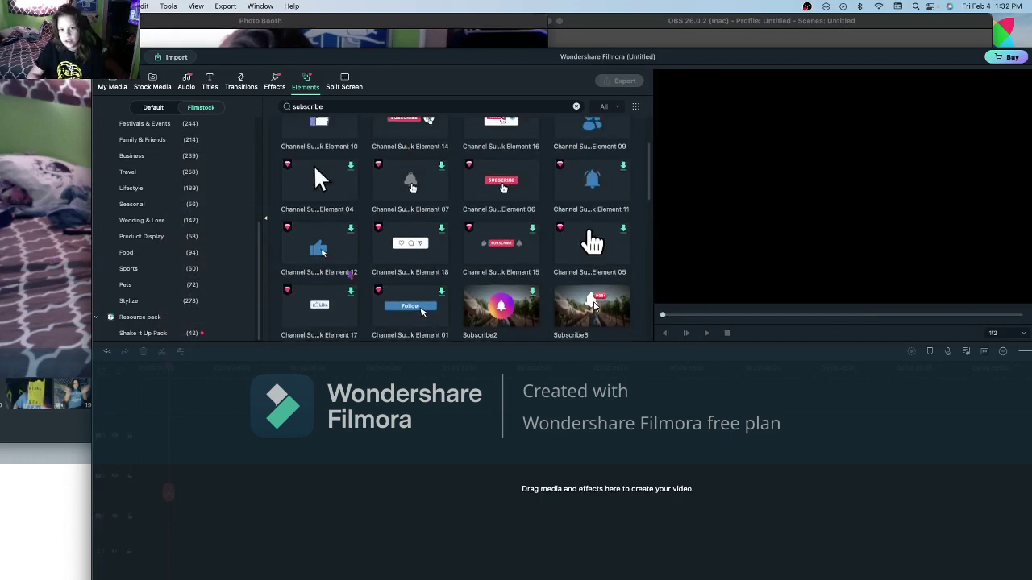
scroll(350, 279, "up", 2)
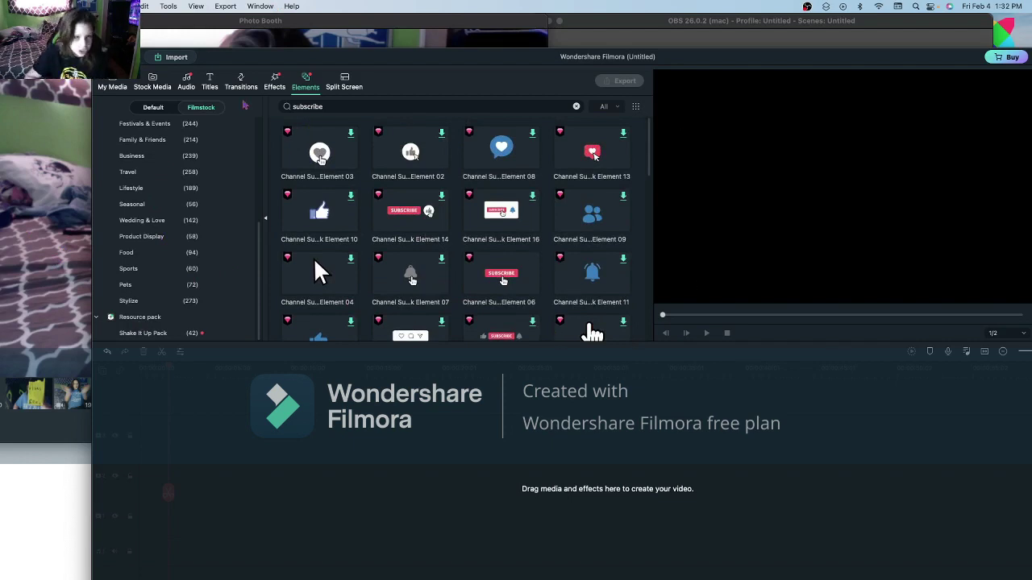
left_click(210, 81)
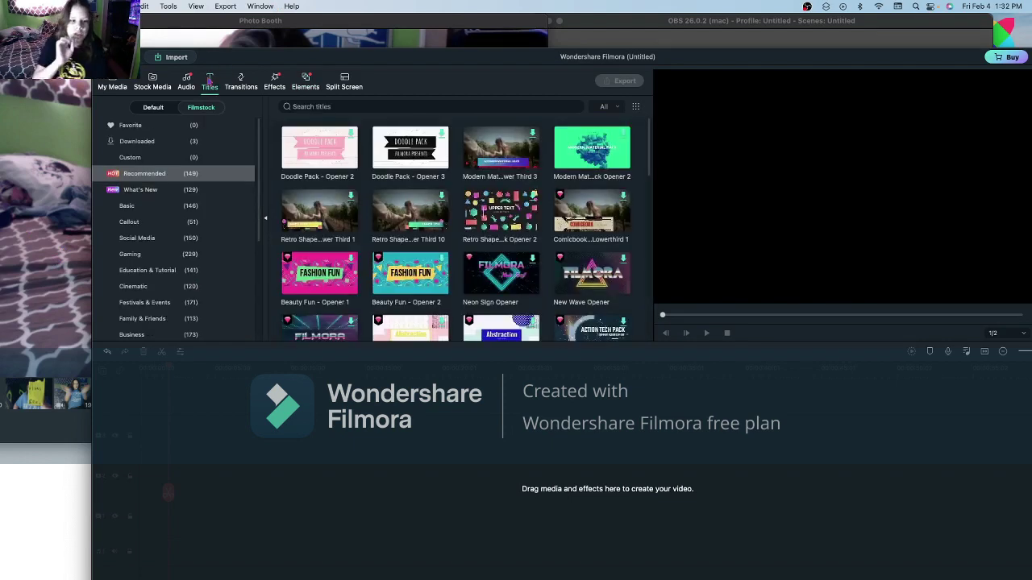
scroll(451, 276, "down", 5)
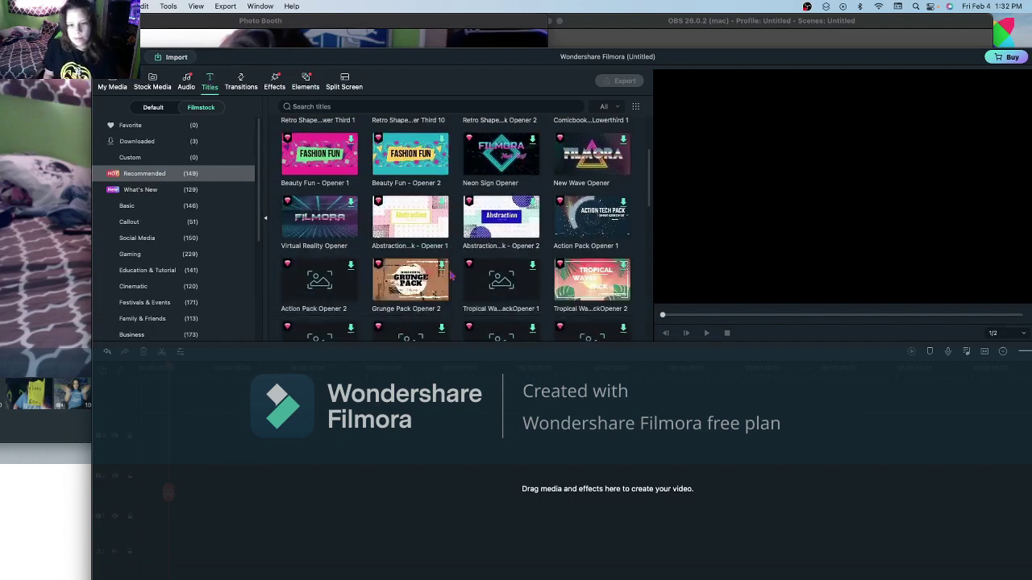
scroll(453, 274, "down", 5)
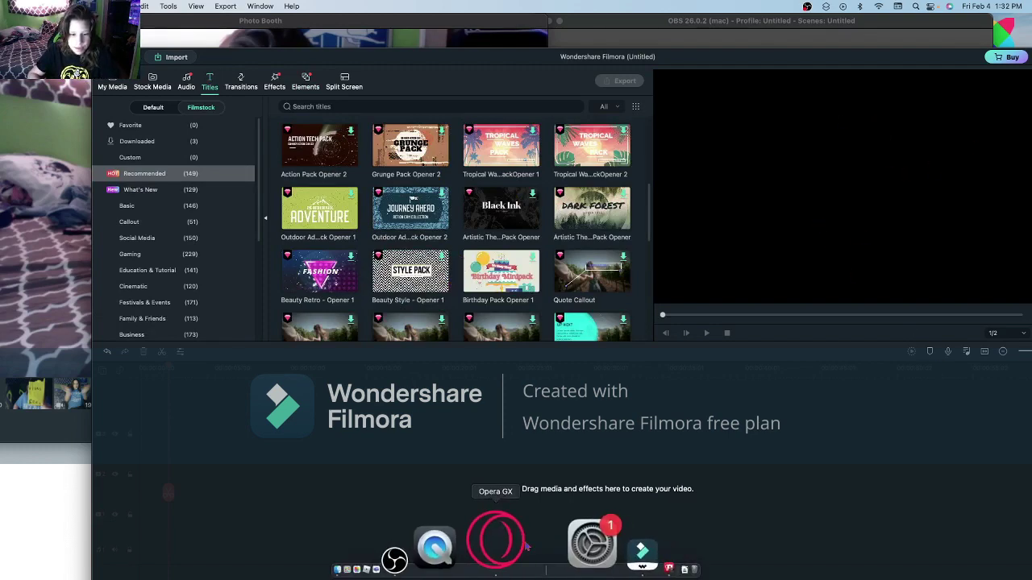
Switch to Opera GX and search the web for "nice background" in a new tab.
left_click(522, 544)
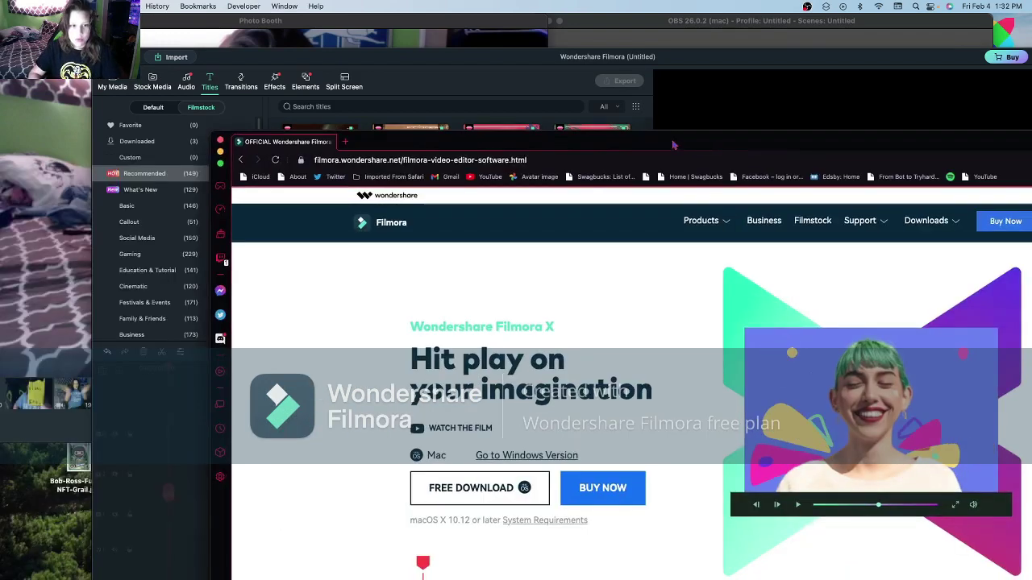
left_click(344, 142)
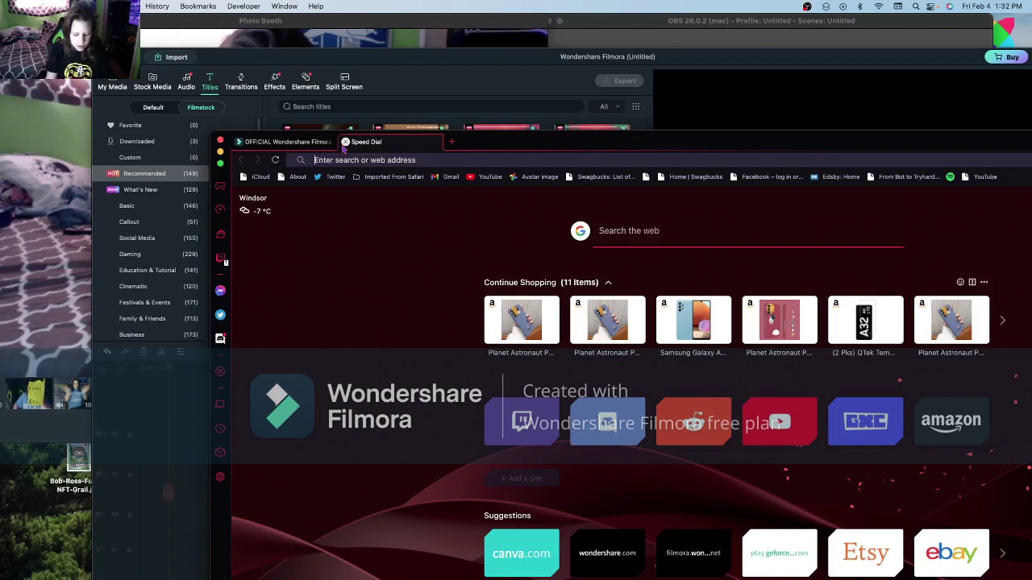
type("nice")
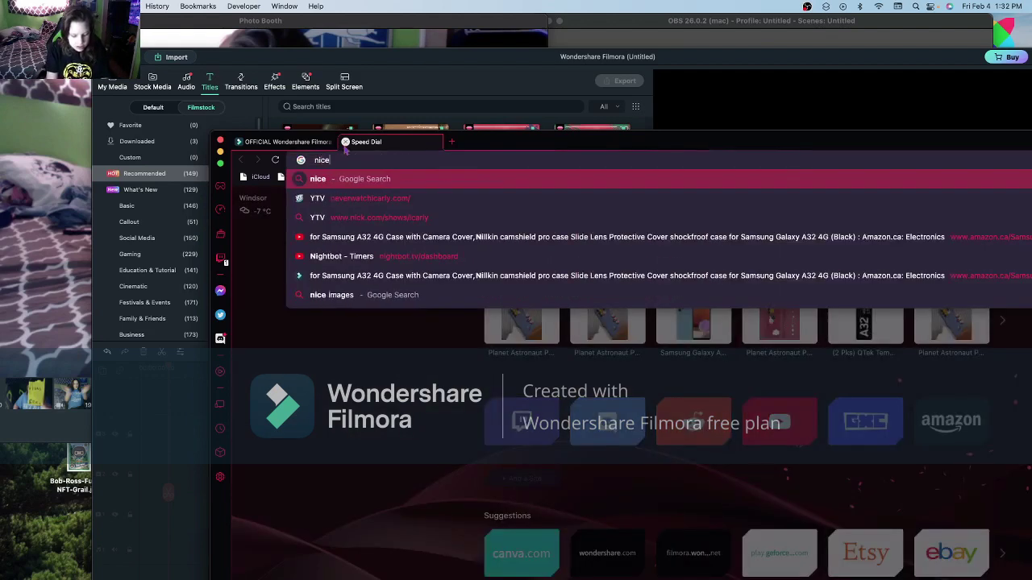
type(" background")
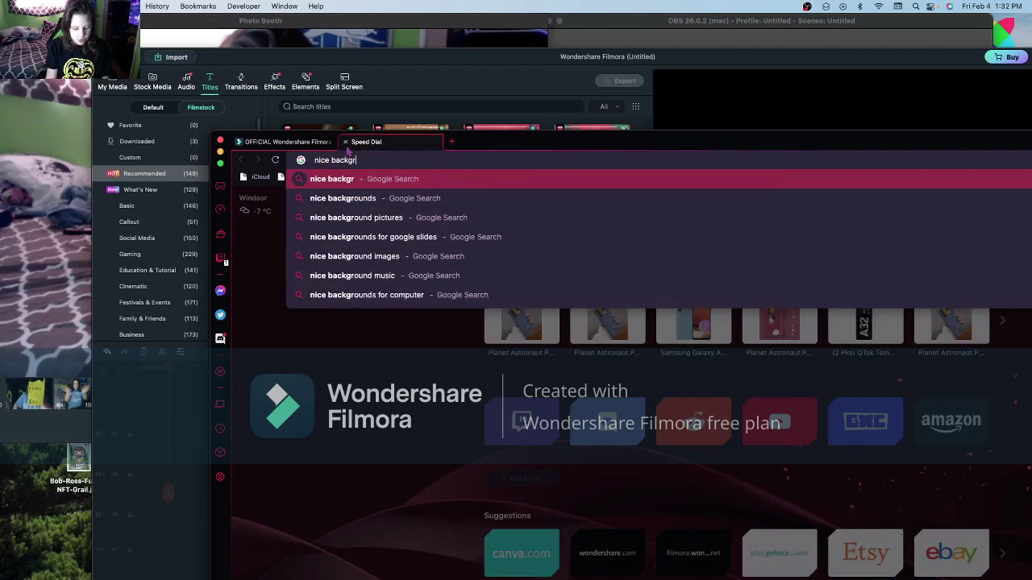
key("Return")
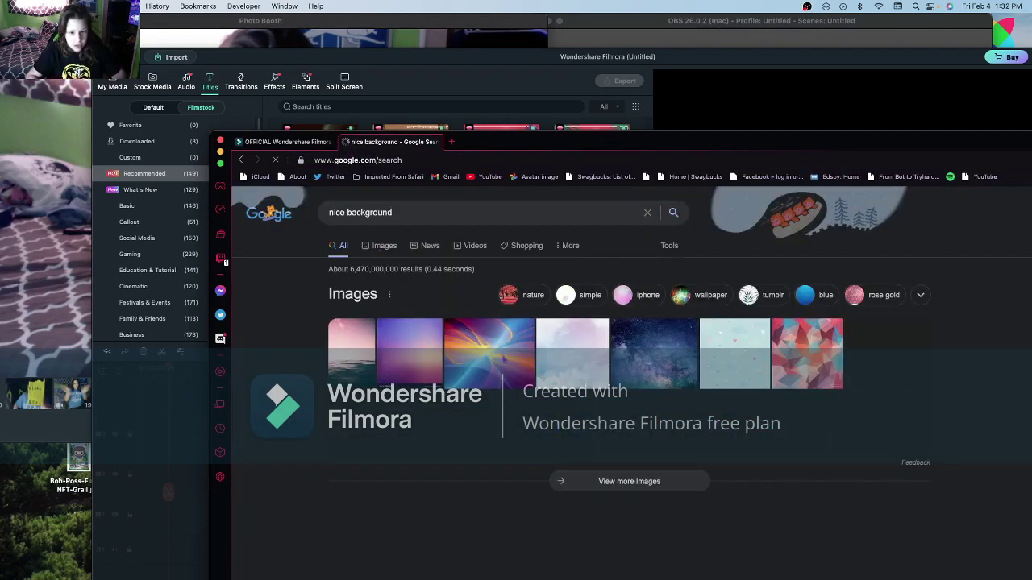
Open the image results, choose the pastel cloud background from Unsplash and save it to the desktop.
left_click_drag(549, 148, 636, 114)
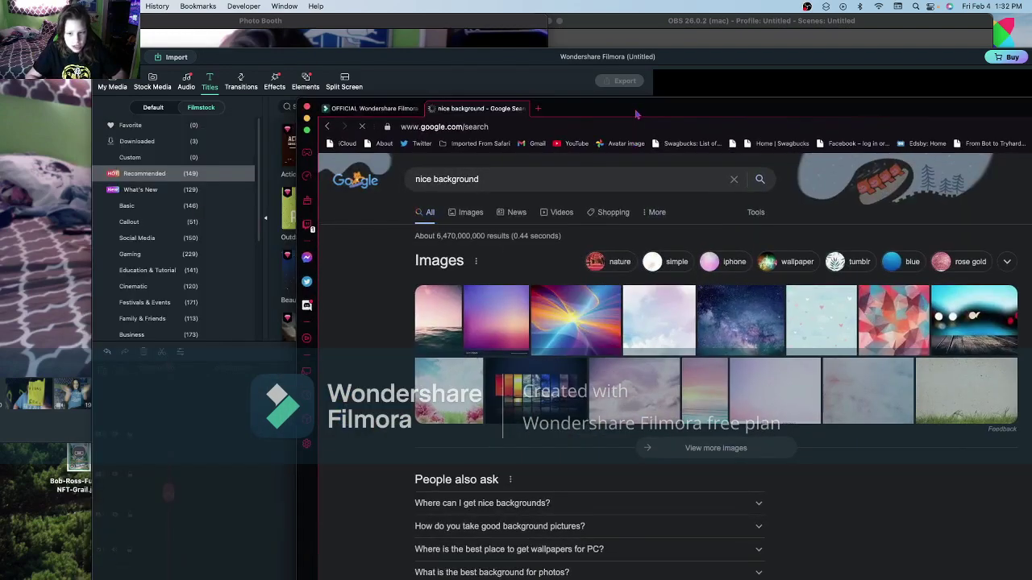
left_click(582, 322)
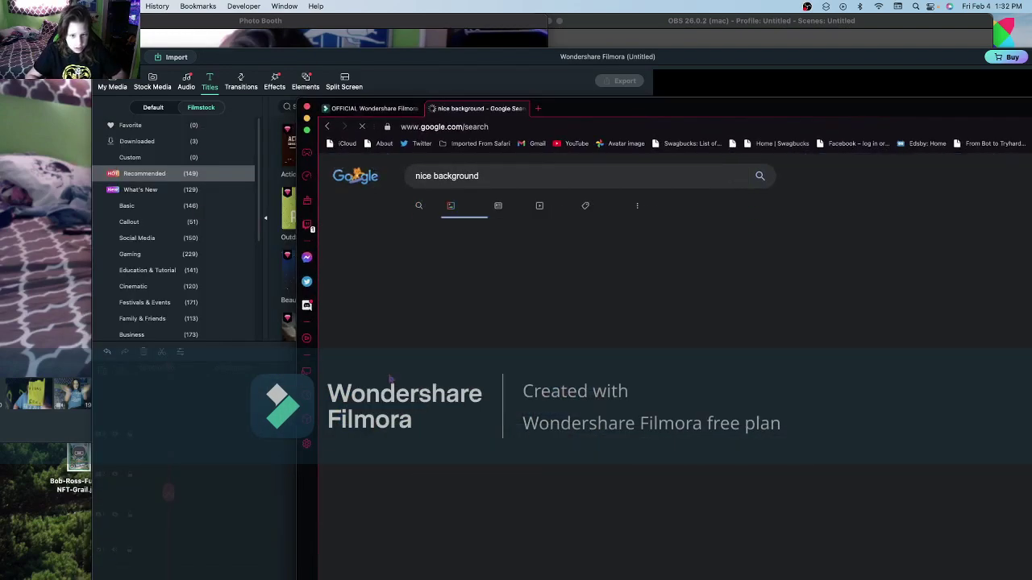
left_click_drag(675, 104, 519, 63)
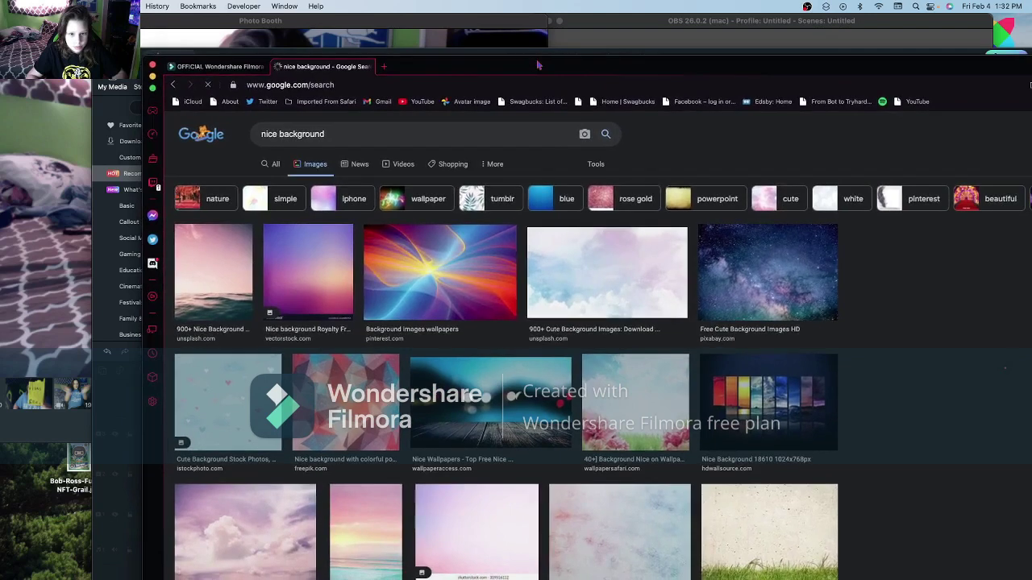
left_click(636, 277)
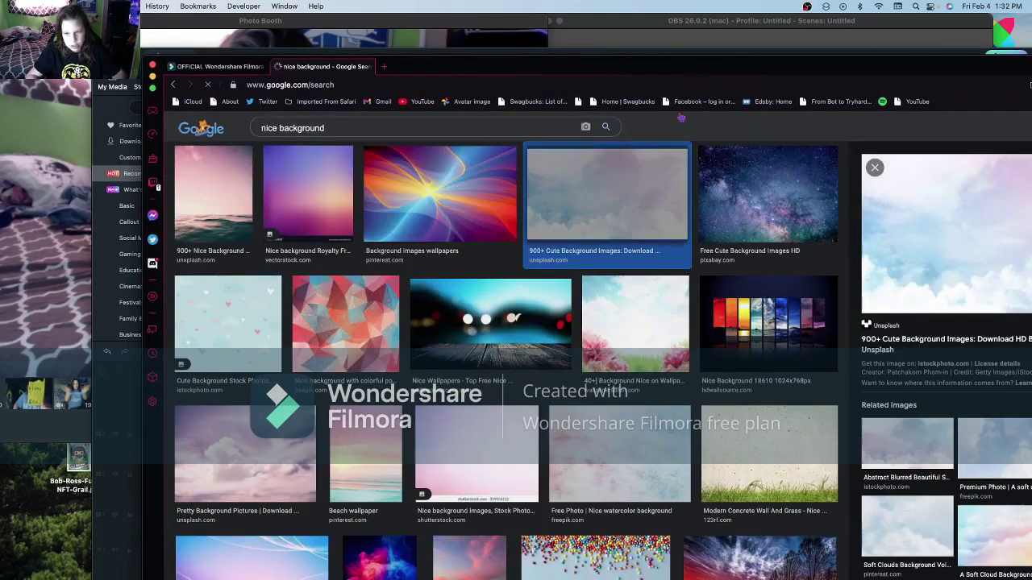
left_click_drag(417, 309, 34, 524)
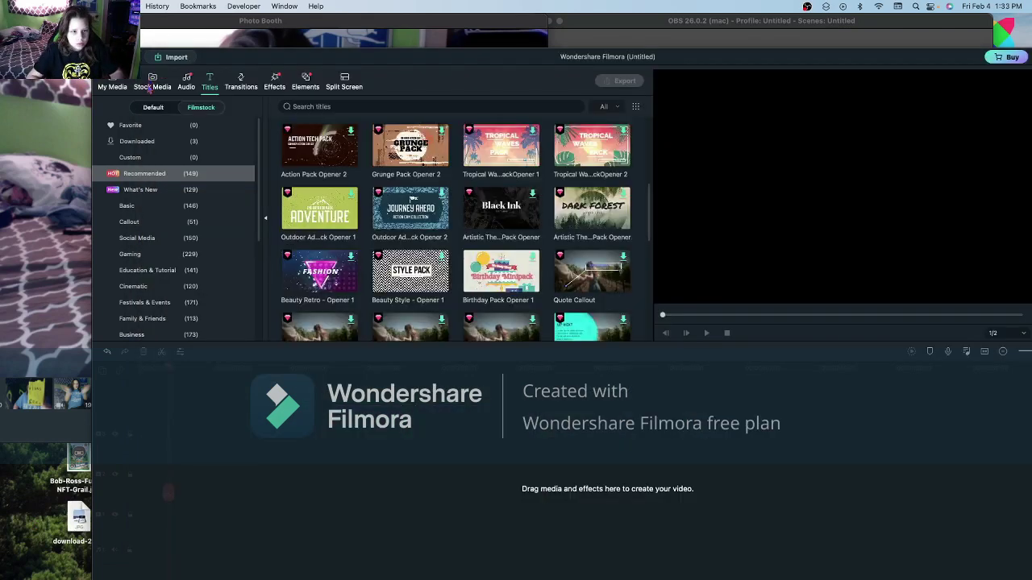
Add download-2.jpg to the first video track in Filmora, align it to the timeline start and extend it to about 59 seconds.
left_click_drag(71, 528, 145, 532)
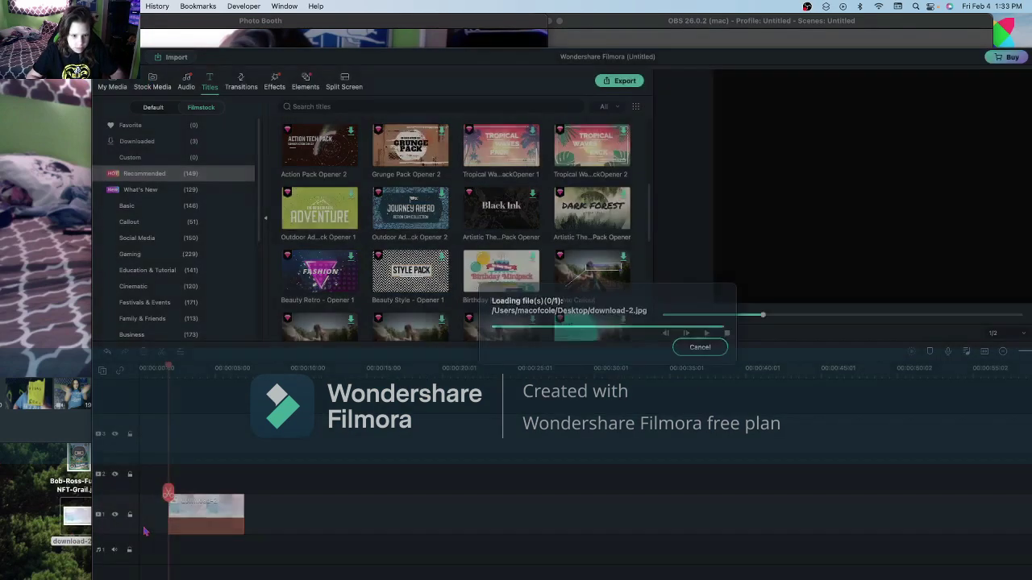
left_click_drag(191, 519, 171, 508)
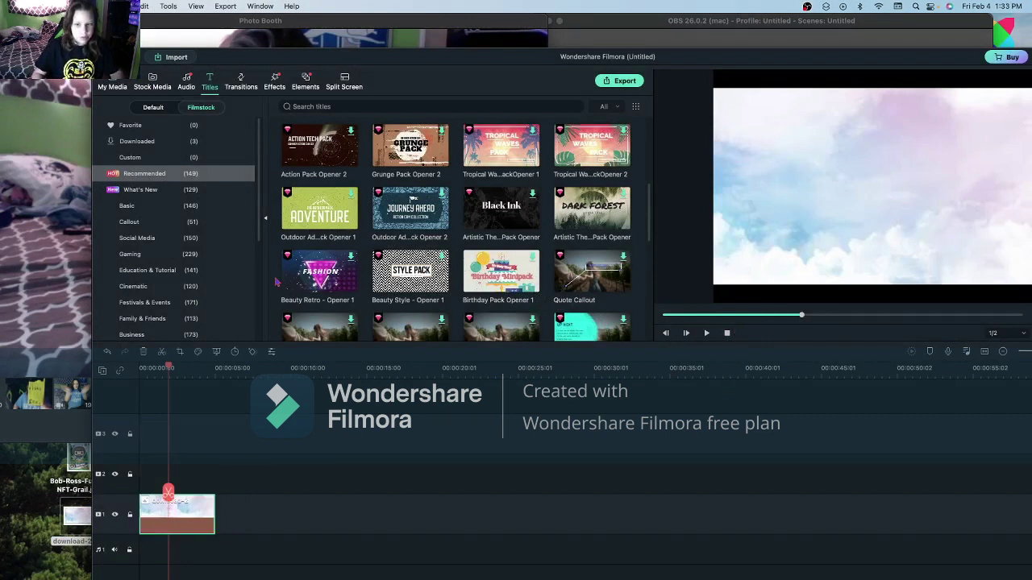
left_click_drag(803, 316, 524, 288)
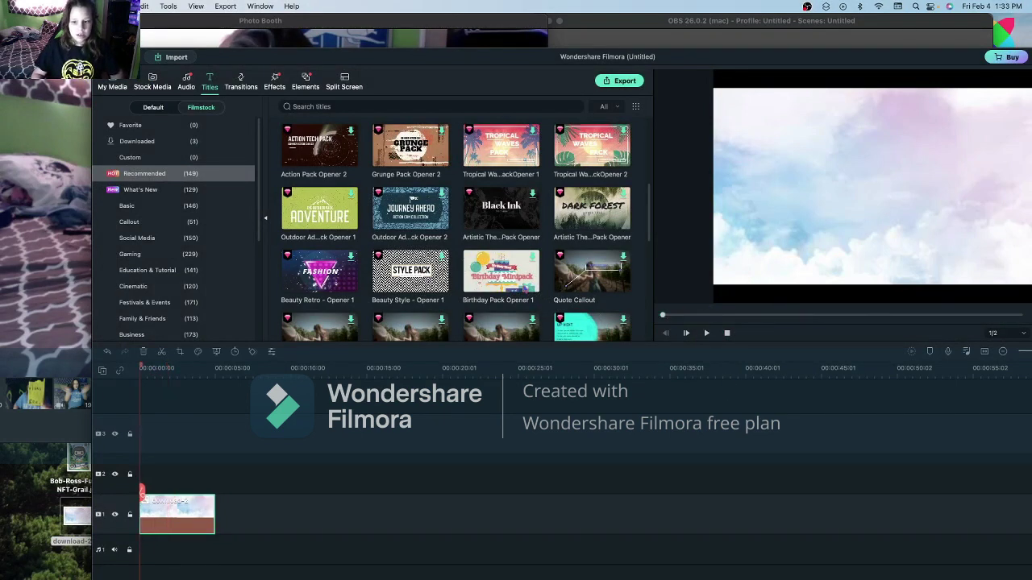
left_click_drag(213, 516, 1029, 523)
left_click(706, 333)
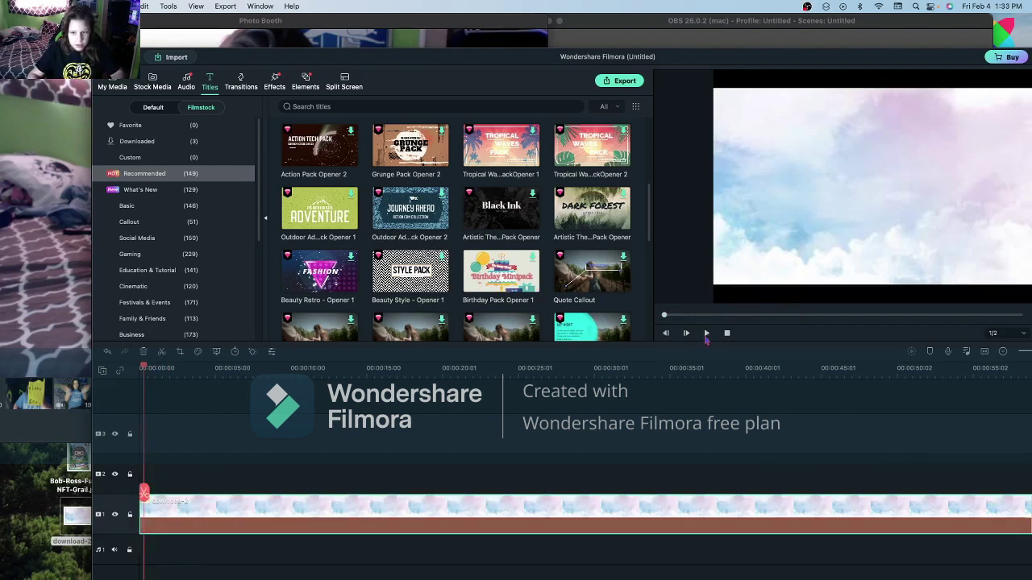
Search the titles for "basic", download Basic 3 and place it at the timeline start on the track above the image.
scroll(329, 183, "down", 3)
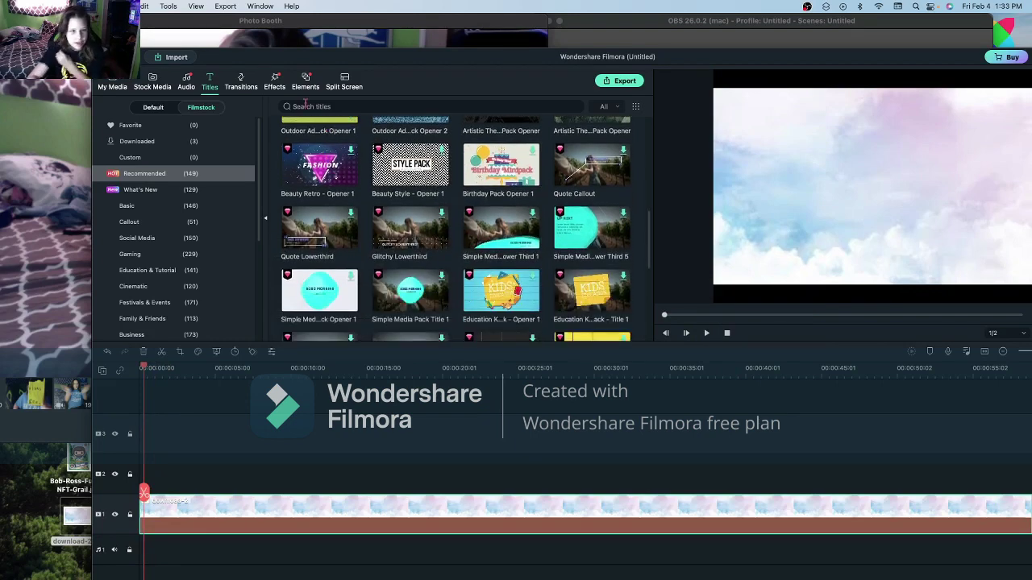
left_click(311, 105)
type("basic")
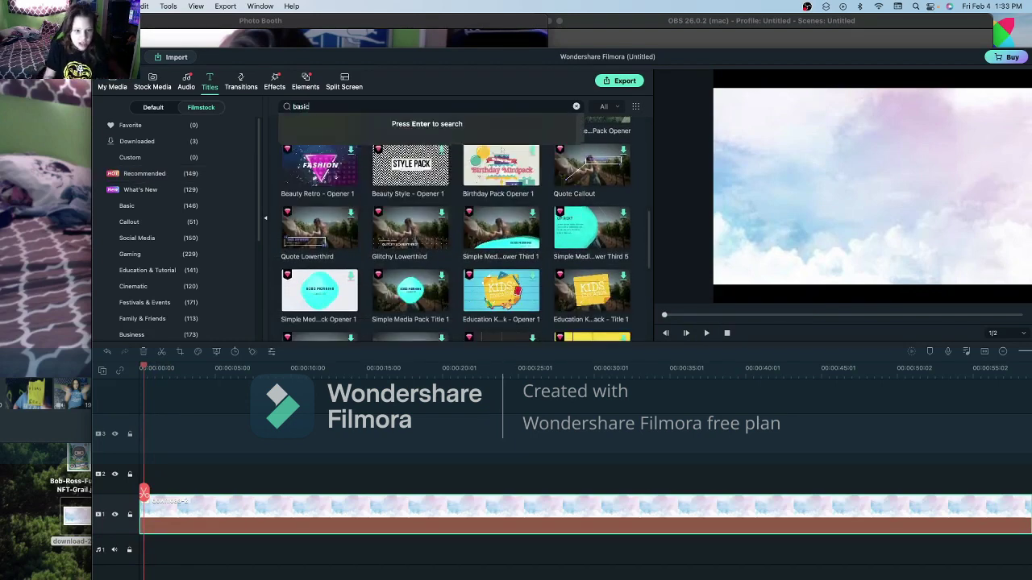
key("Return")
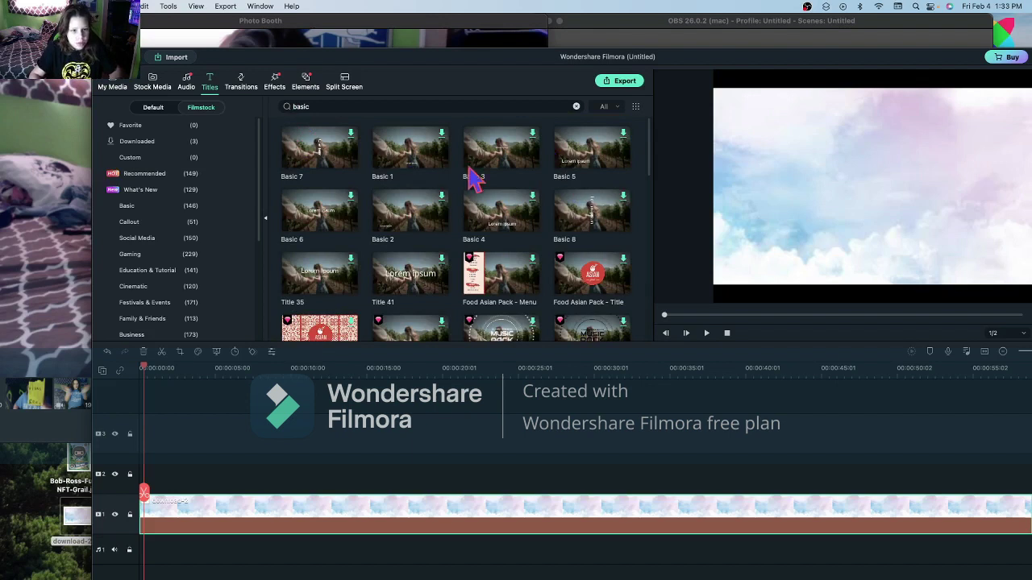
left_click(528, 163)
left_click_drag(315, 241, 145, 474)
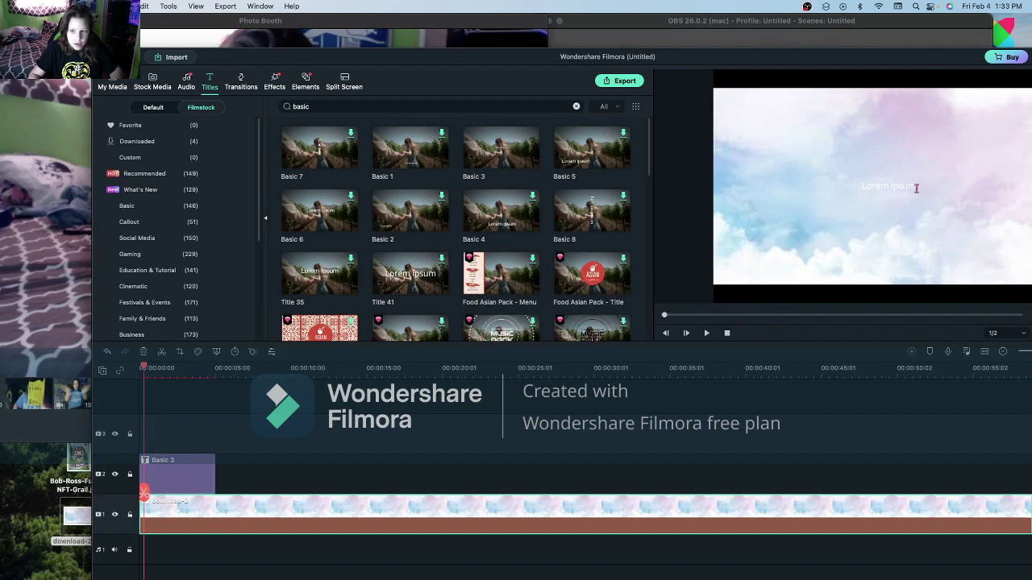
Align the cloud image with the frame again and position the Basic 3 title near the middle of the picture.
double_click(865, 186)
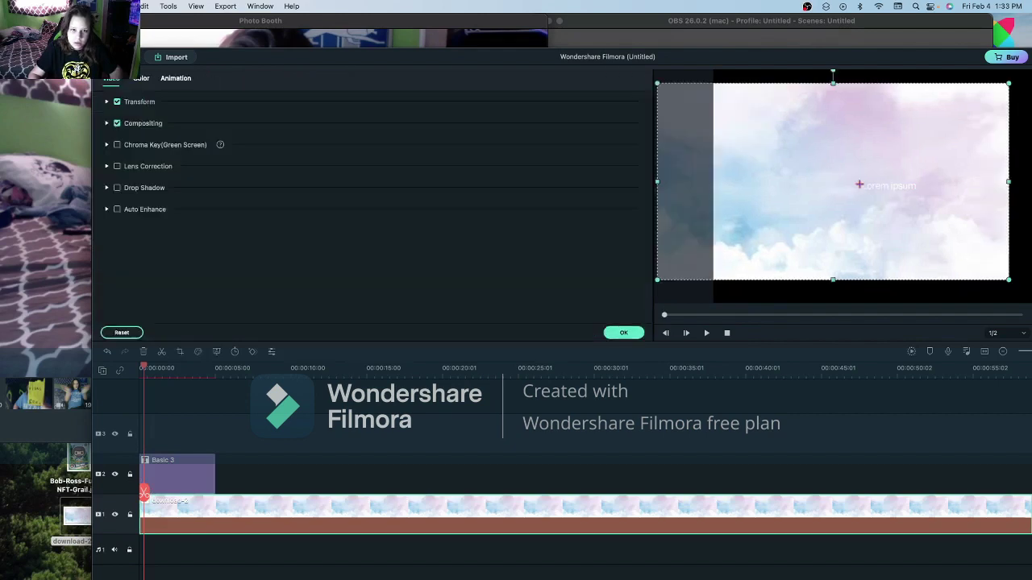
left_click_drag(899, 194, 865, 203)
left_click_drag(760, 213, 806, 223)
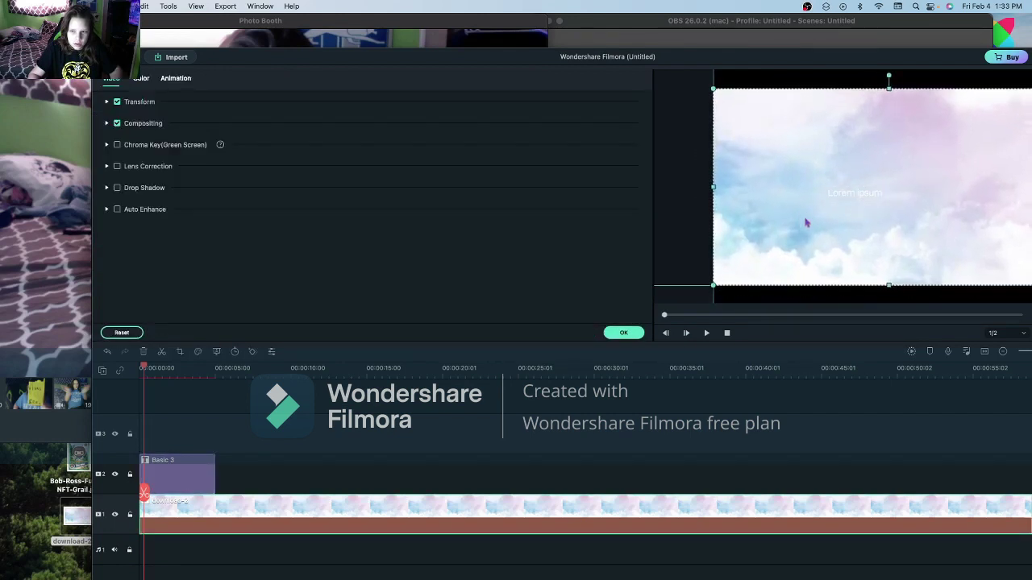
left_click(847, 194)
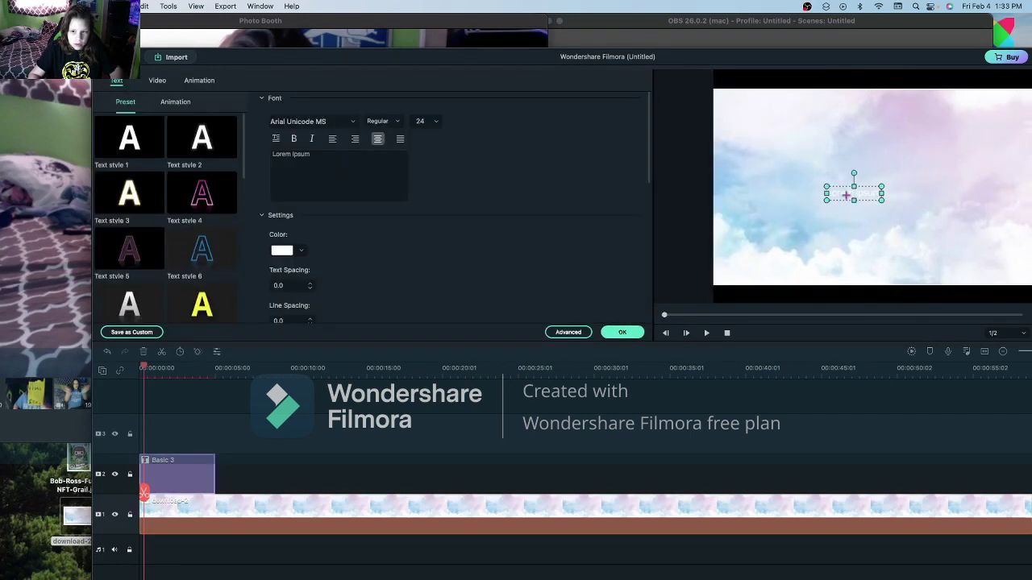
Replace the placeholder title text with SUBSCRIBE, color it red, apply the change and briefly preview the result.
triple_click(355, 160)
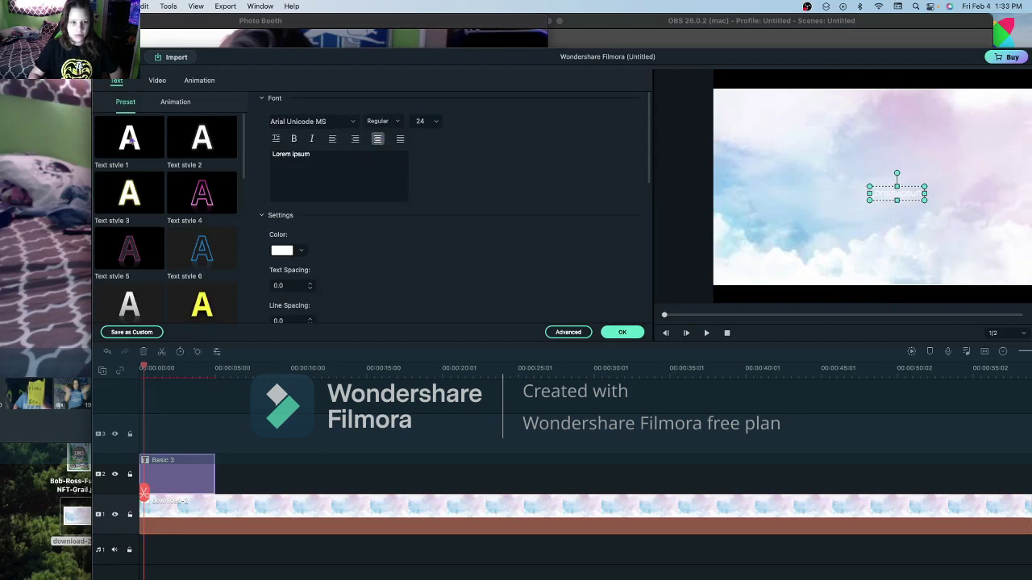
key("BackSpace")
type("SUBSCRIBE")
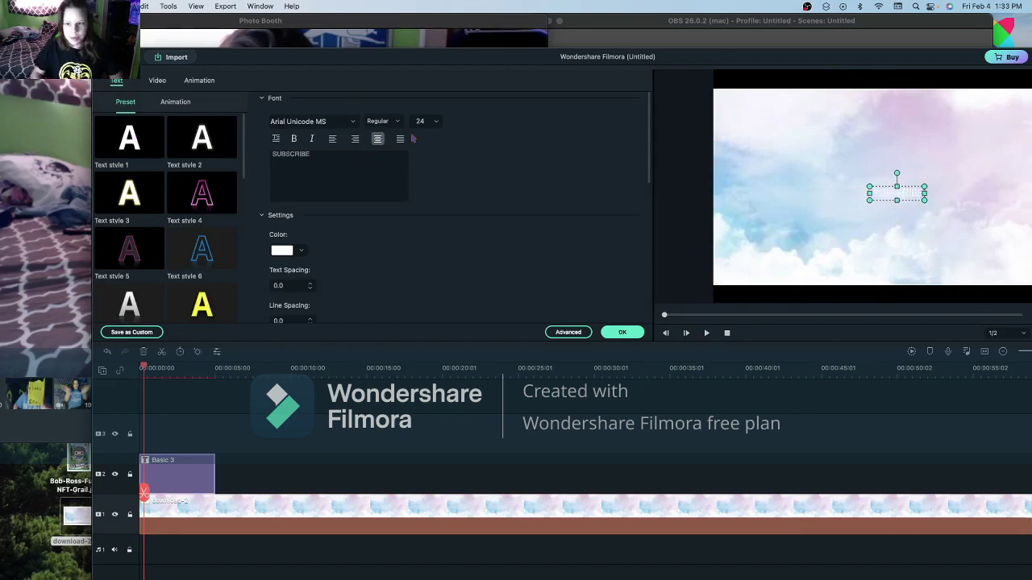
left_click(287, 250)
left_click_drag(329, 328, 388, 353)
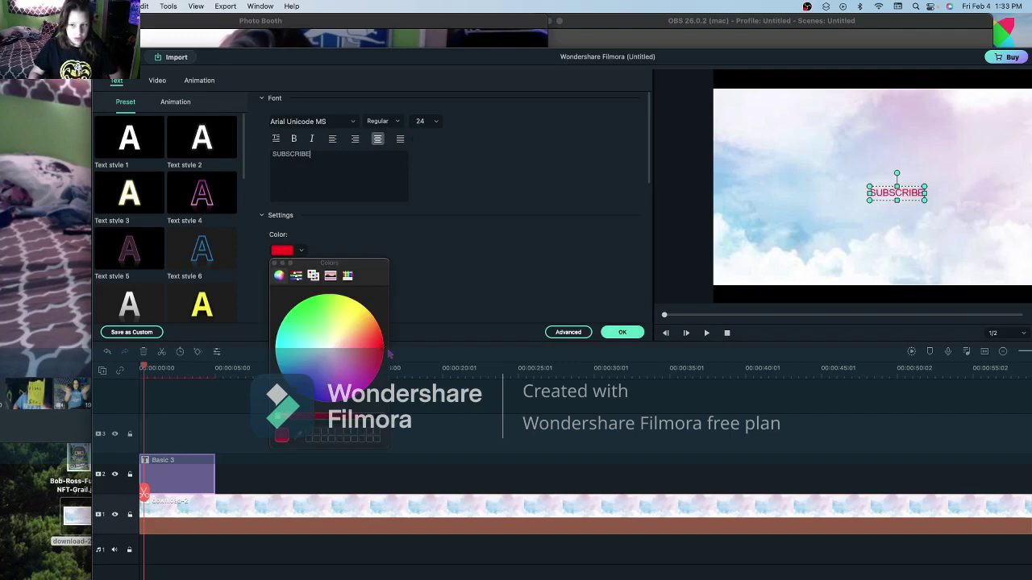
left_click(620, 332)
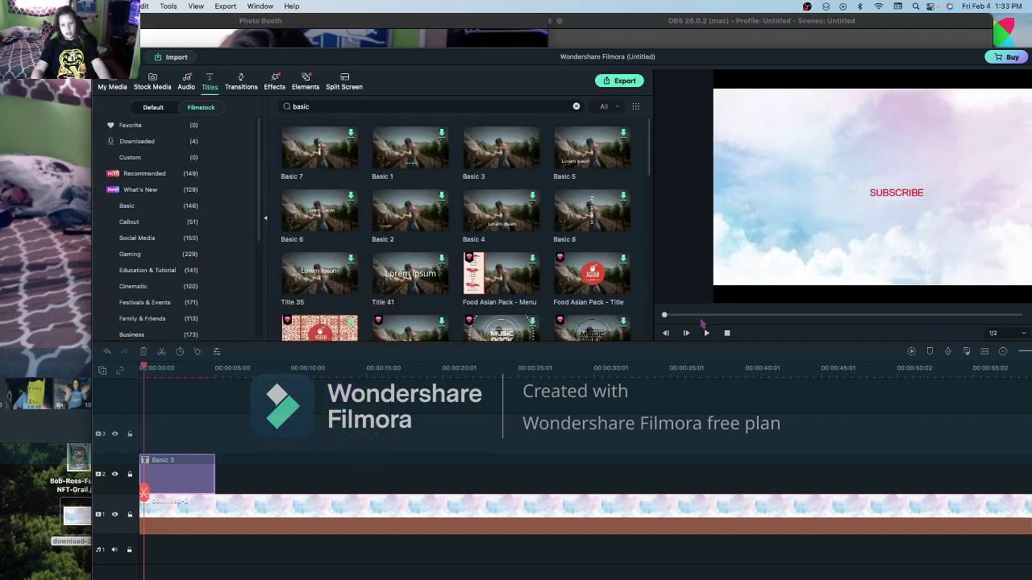
left_click(706, 334)
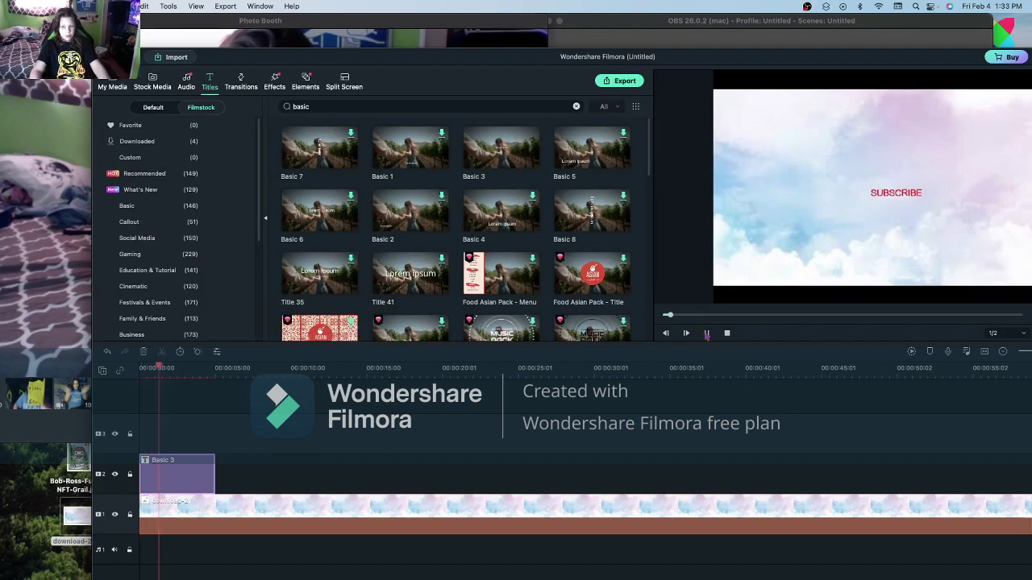
left_click(709, 335)
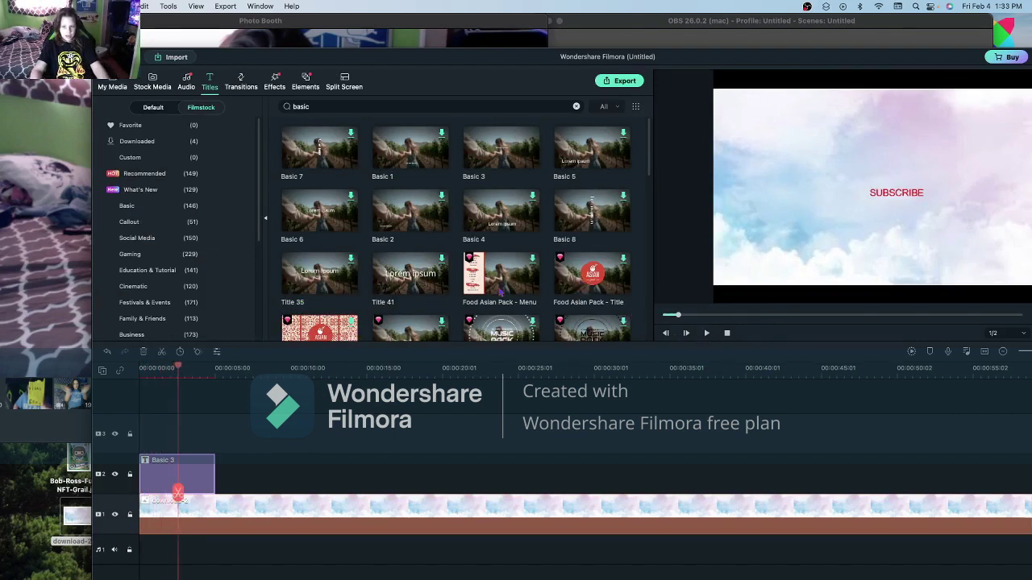
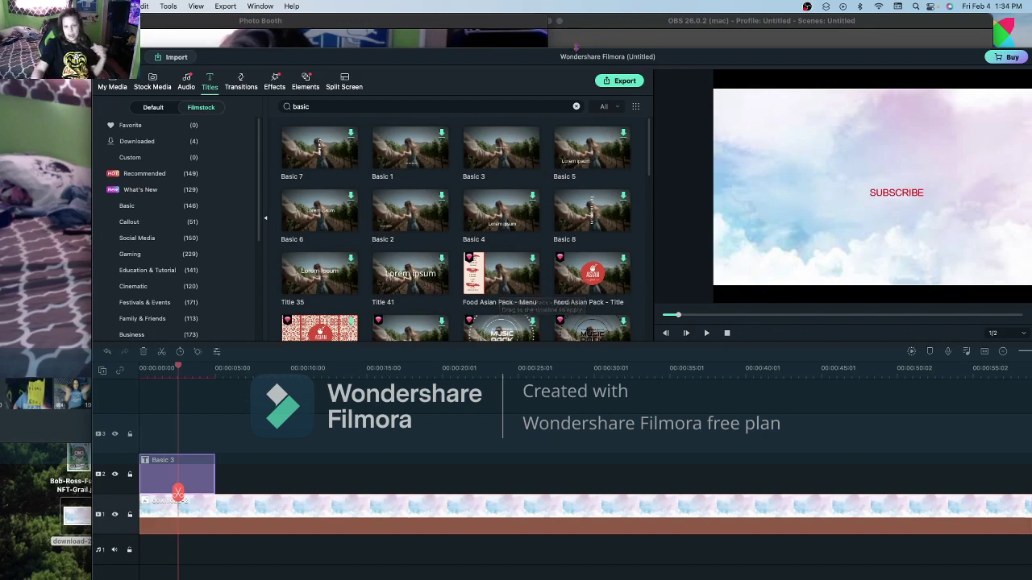
Delete the cloud image and the Basic 3 title from the timeline.
left_click_drag(580, 53, 415, 18)
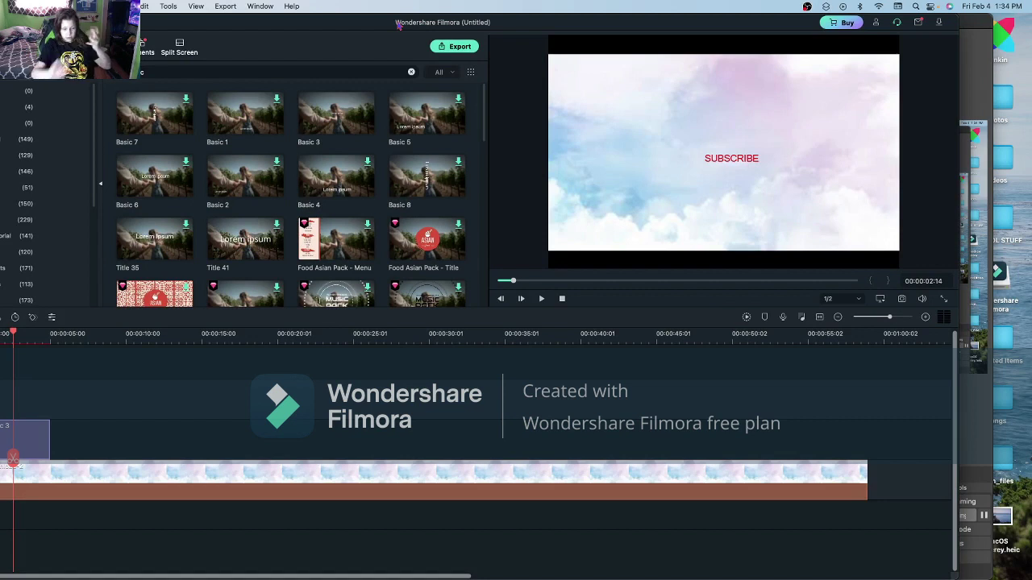
right_click(430, 476)
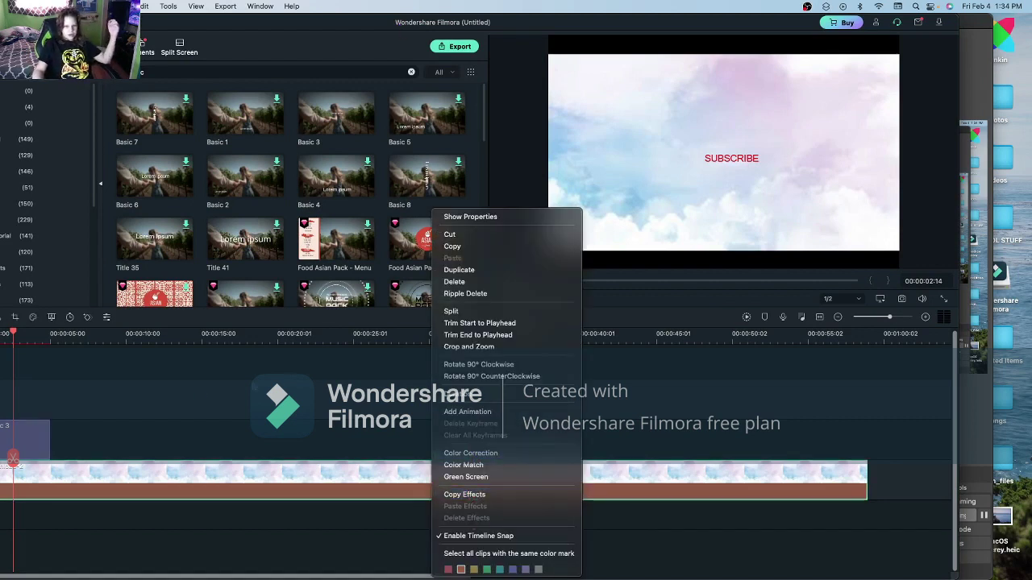
left_click(454, 281)
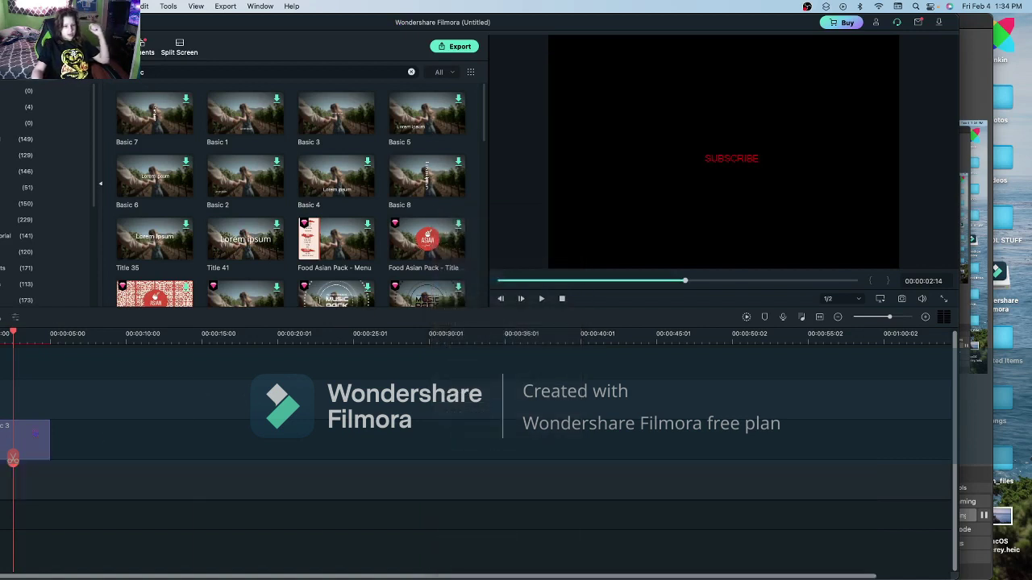
right_click(35, 434)
left_click(67, 406)
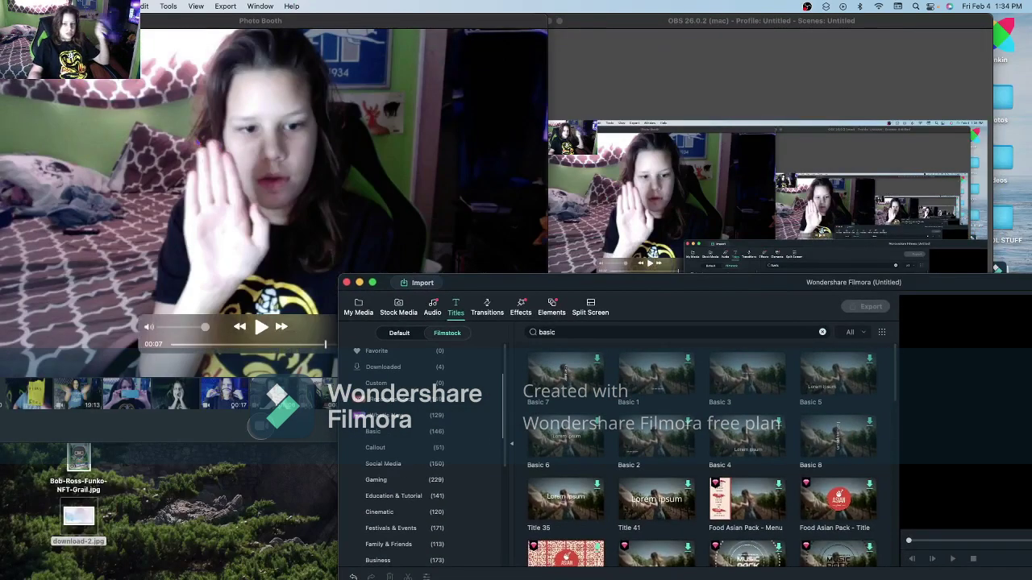
Switch to Photo Booth and record two short webcam videos, about 6 and 4 seconds long.
left_click(260, 426)
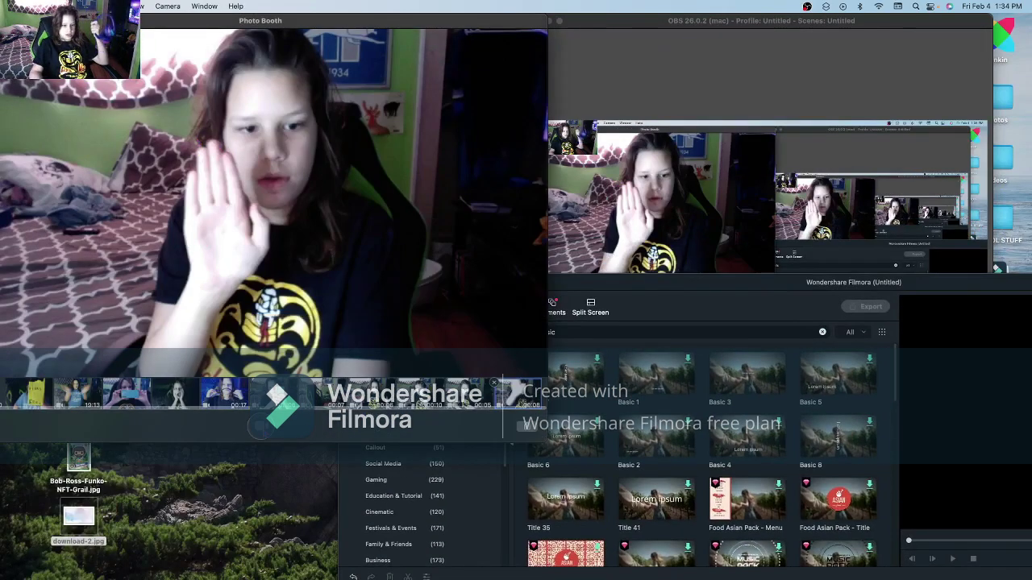
left_click(261, 426)
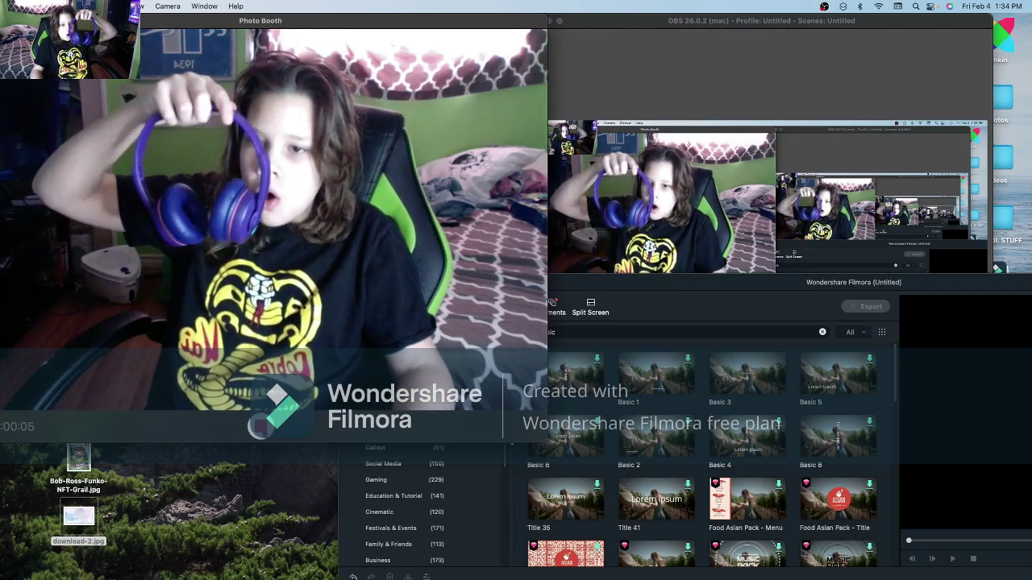
left_click(260, 426)
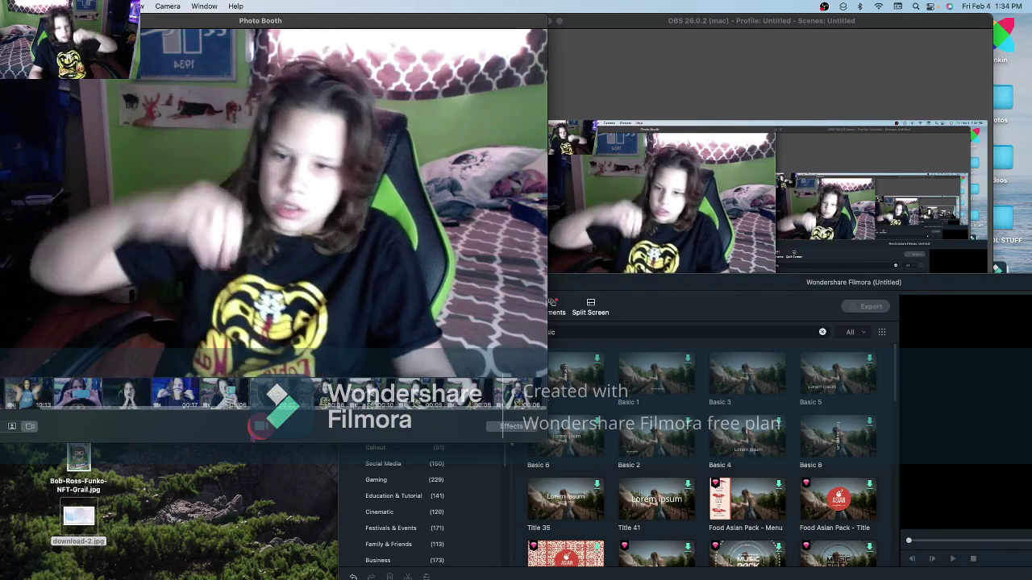
left_click(260, 426)
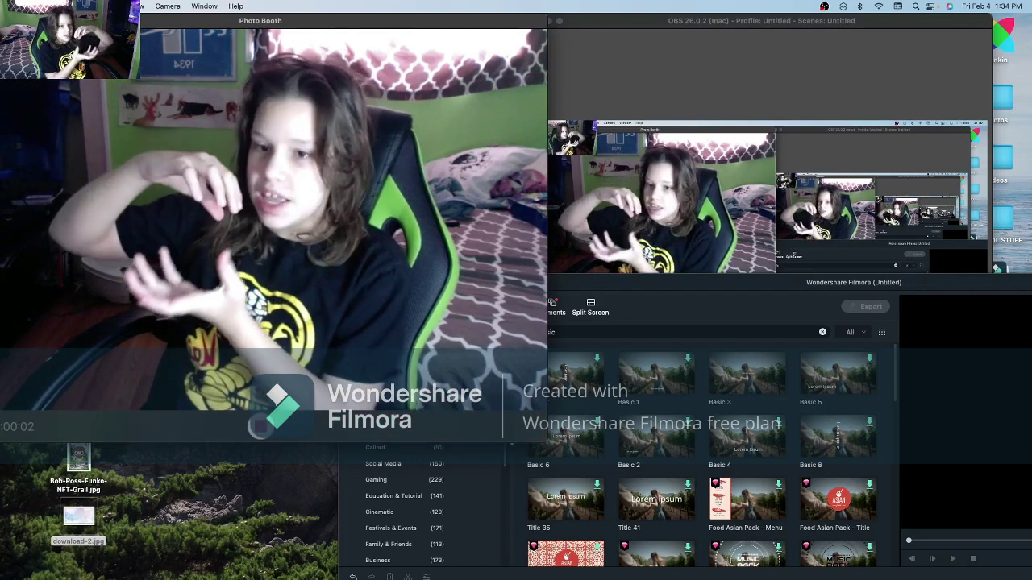
left_click(260, 426)
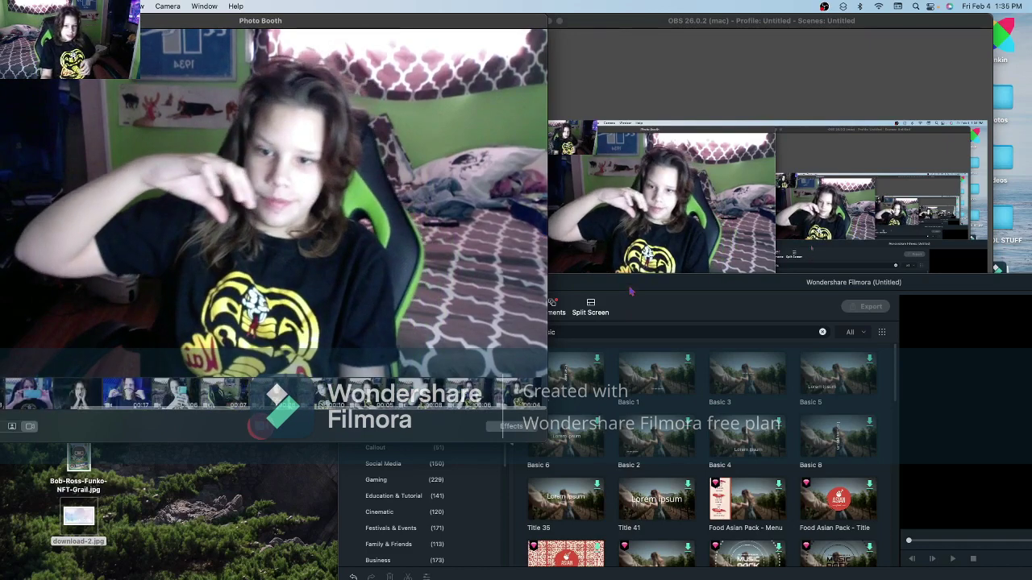
Add the first new Photo Booth recording to Filmora's first video track at the timeline start, keeping the project settings.
left_click_drag(631, 288, 826, 36)
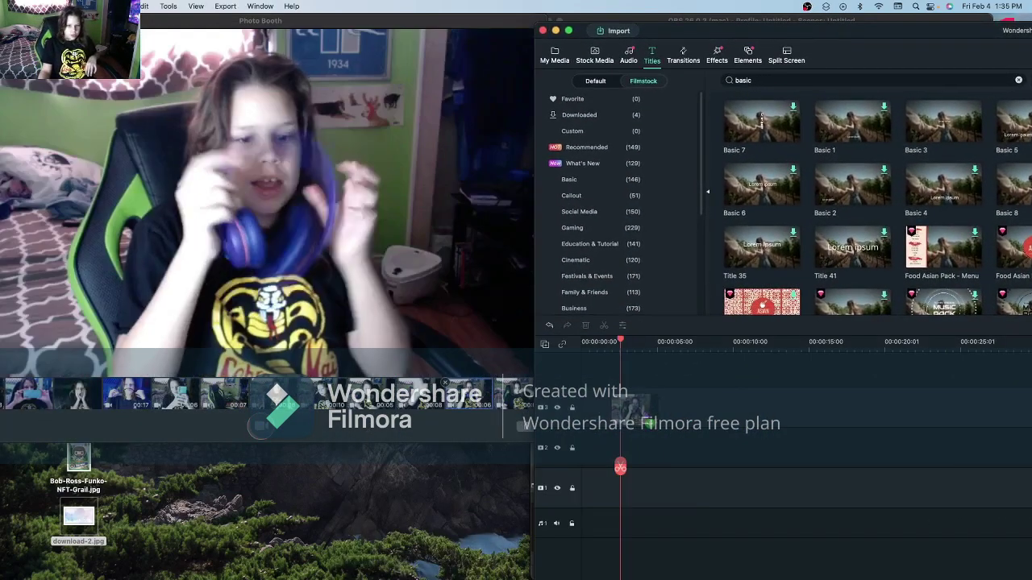
left_click_drag(638, 412, 597, 503)
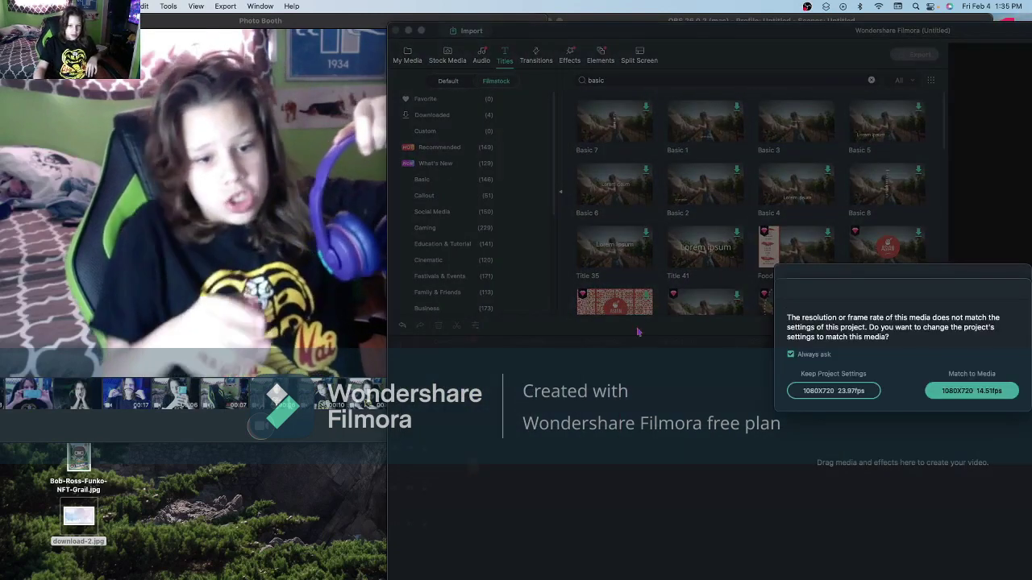
left_click(834, 392)
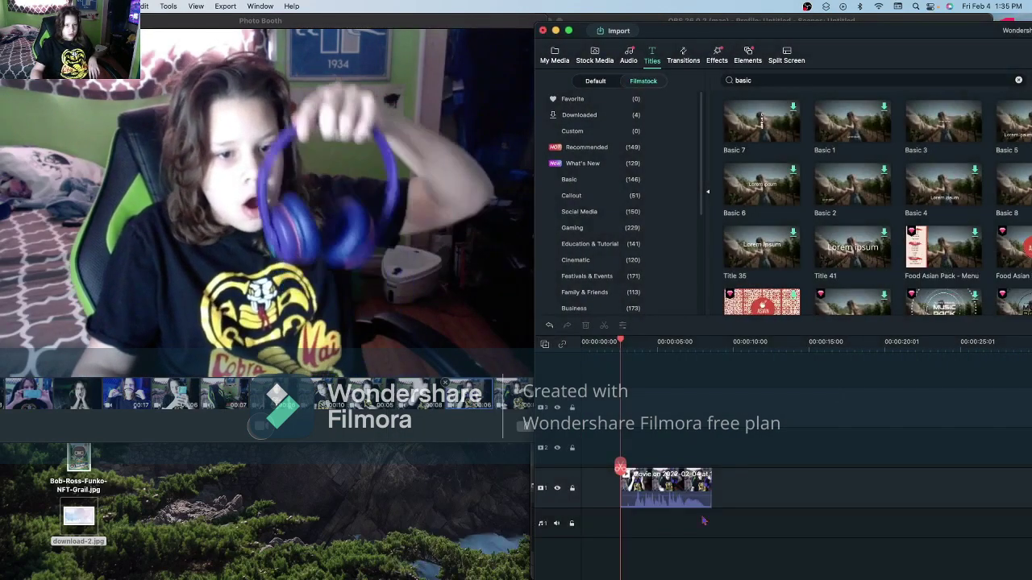
left_click_drag(684, 506, 601, 499)
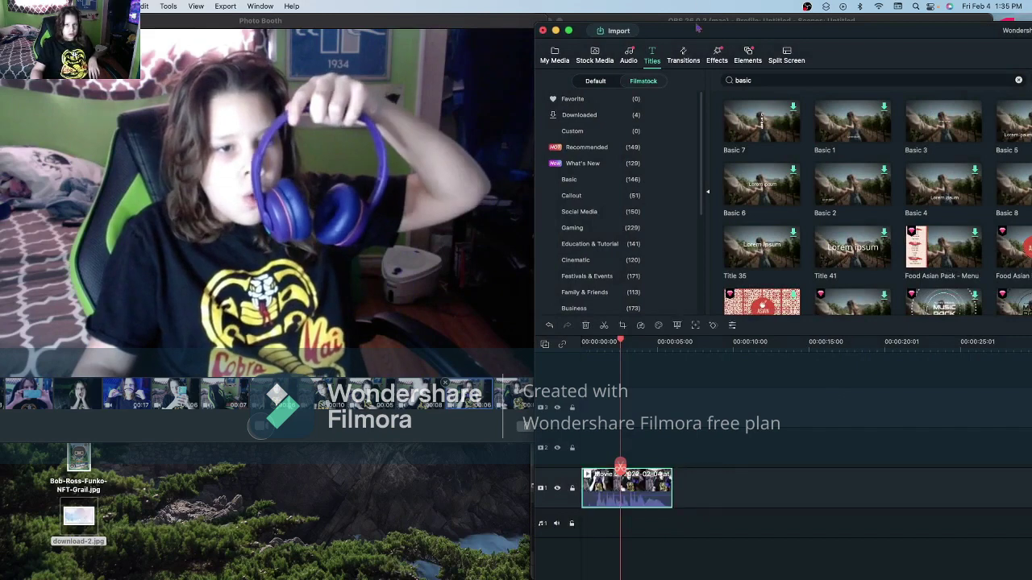
Play the newly added recording from the timeline start.
left_click_drag(697, 29, 503, 21)
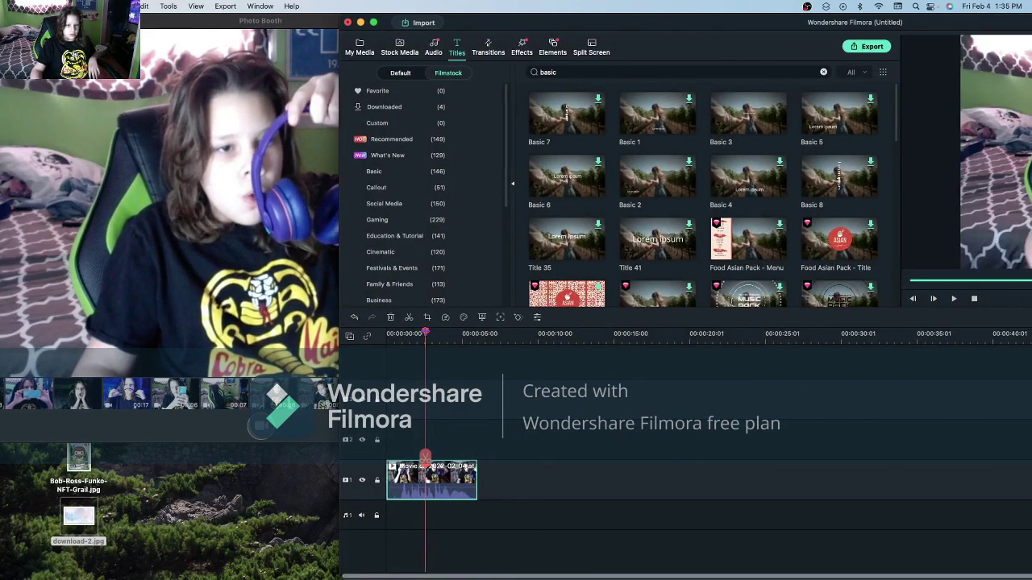
left_click_drag(426, 331, 386, 332)
double_click(645, 24)
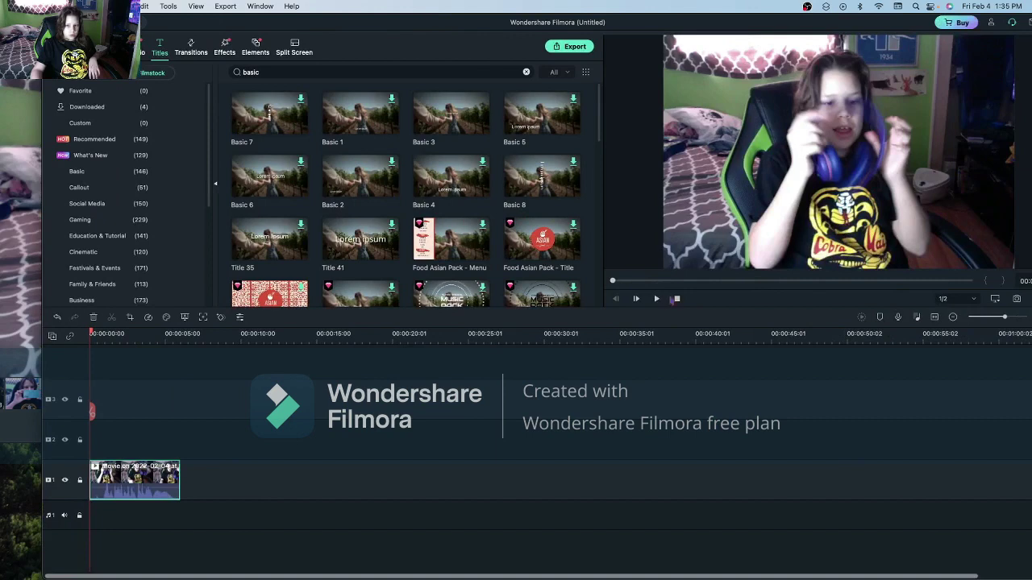
left_click(656, 298)
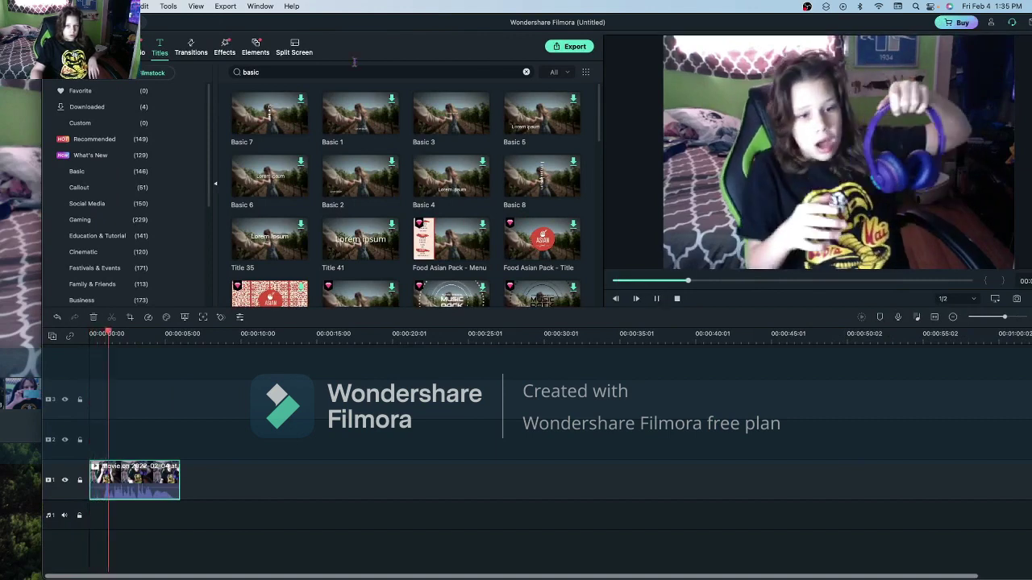
Check the other Photo Booth recording and place it directly after the first clip on the same video track.
left_click_drag(359, 24, 764, 27)
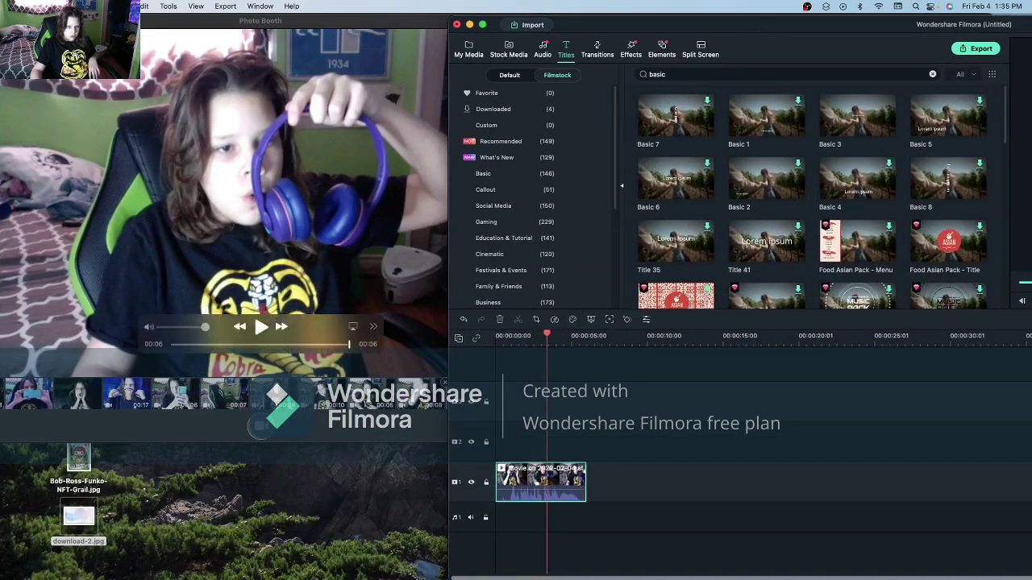
left_click(261, 326)
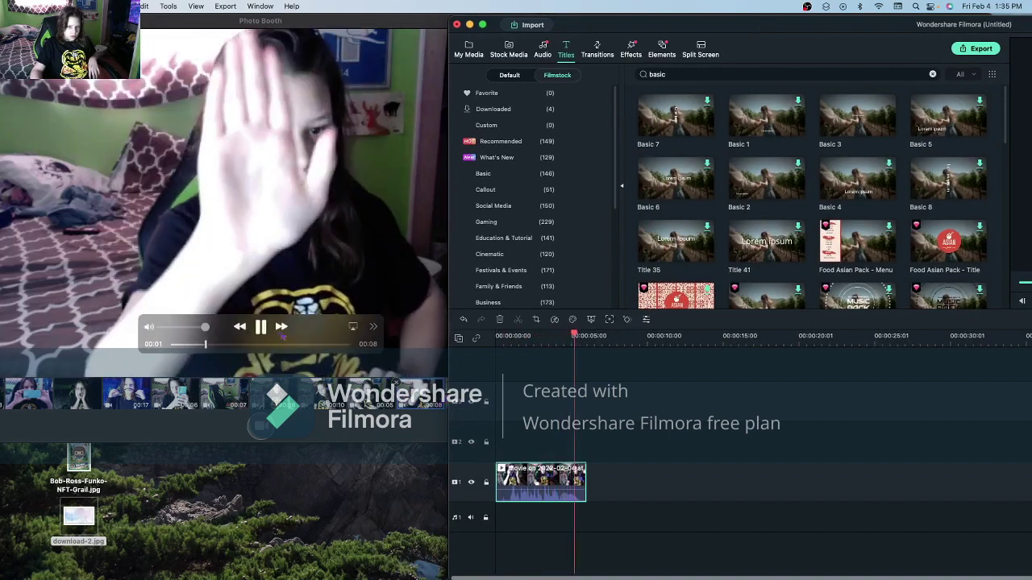
left_click(261, 327)
left_click_drag(517, 393, 611, 476)
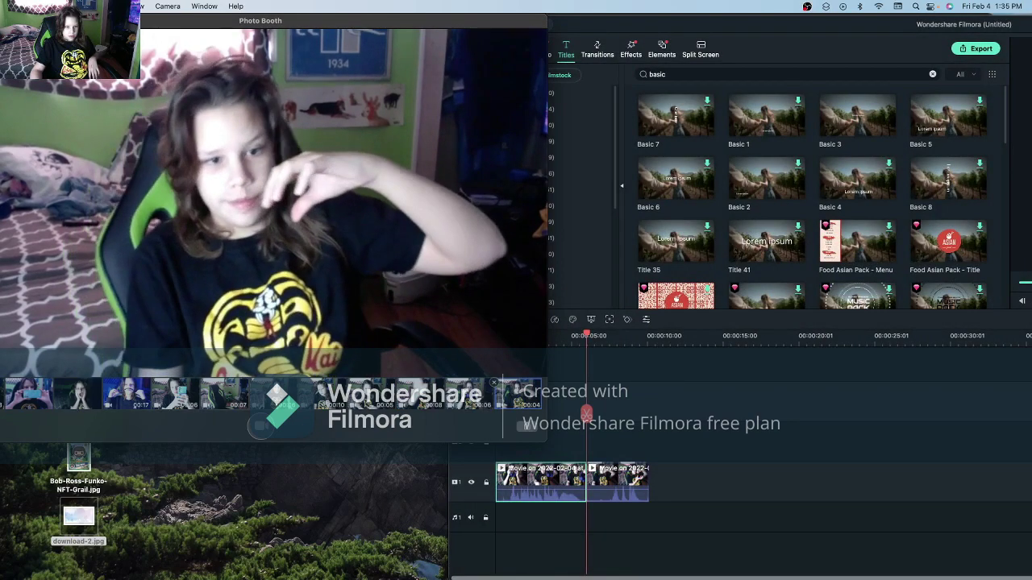
Preview the cut between the two recordings, starting inside the first clip.
mouse_move(252, 325)
left_click(585, 57)
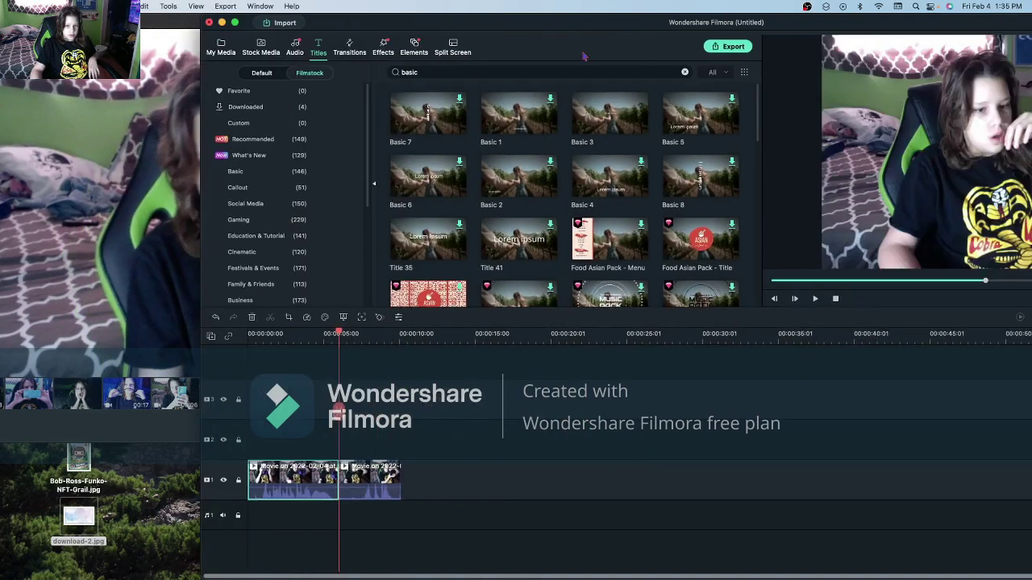
left_click_drag(568, 27, 408, 37)
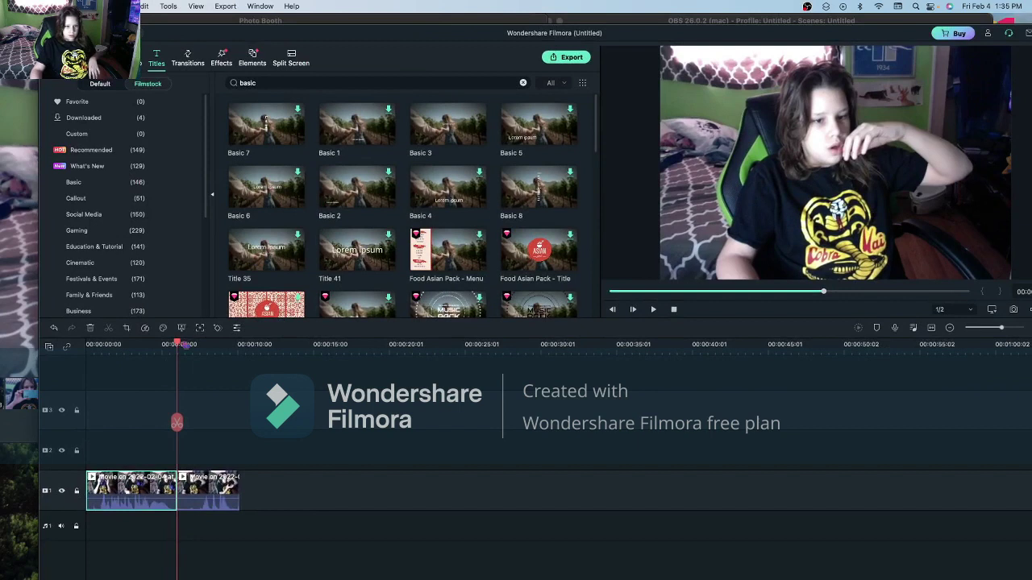
left_click_drag(180, 348, 115, 343)
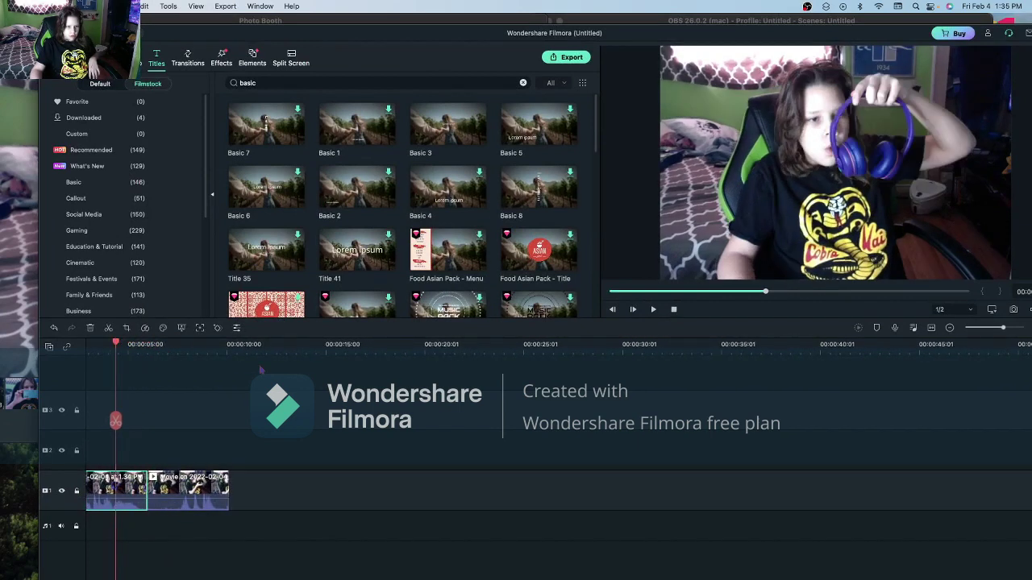
left_click(655, 311)
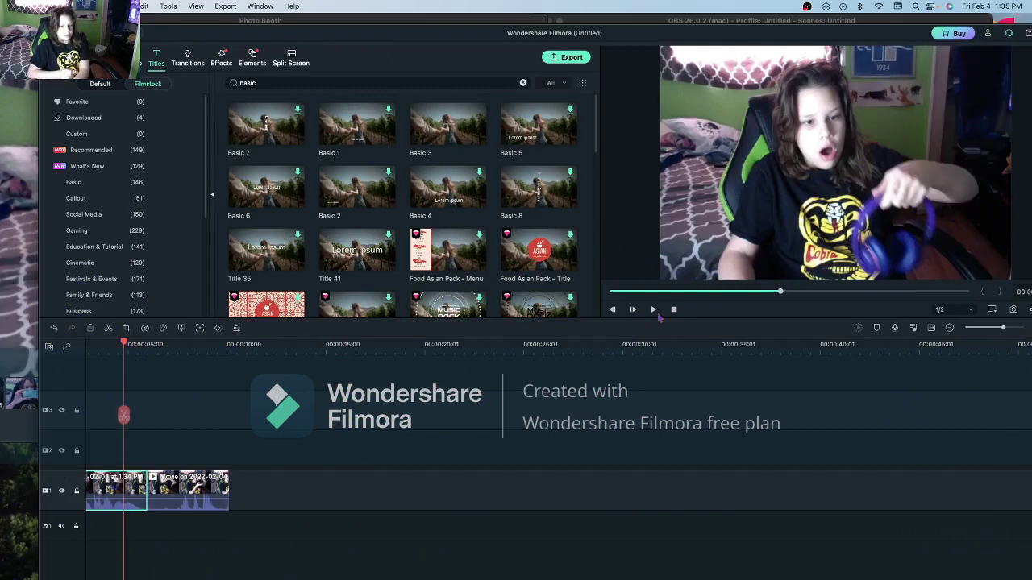
left_click(652, 314)
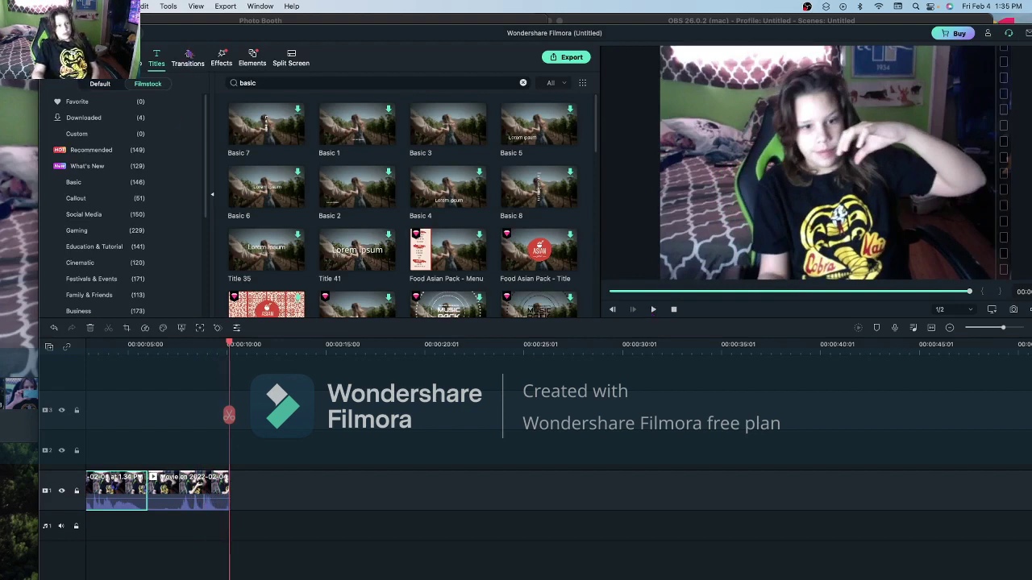
Apply Transition 01 from the Shake It Up Pack at the cut between the two clips.
left_click(188, 58)
scroll(322, 142, "down", 1)
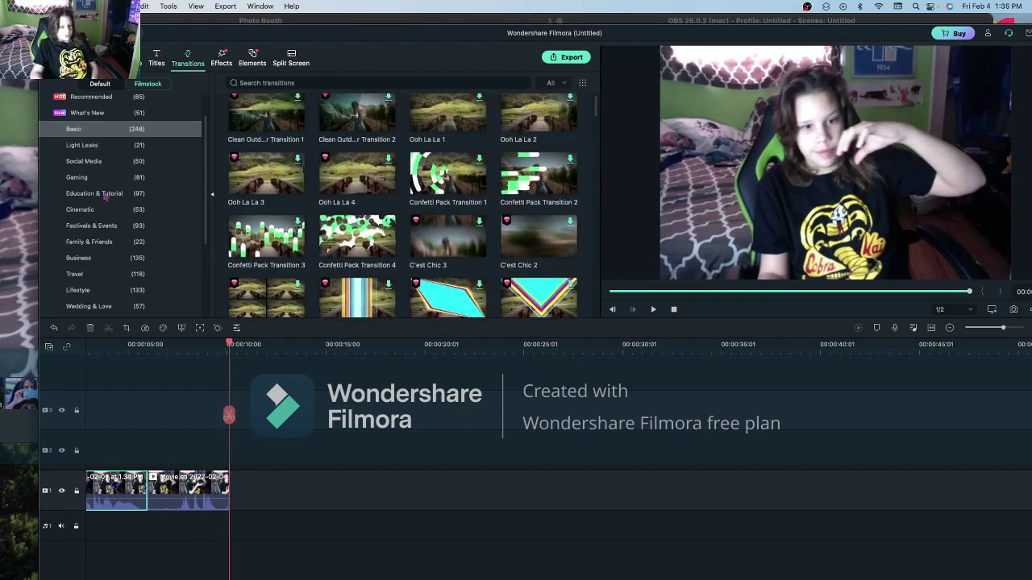
scroll(117, 214, "down", 5)
left_click(97, 310)
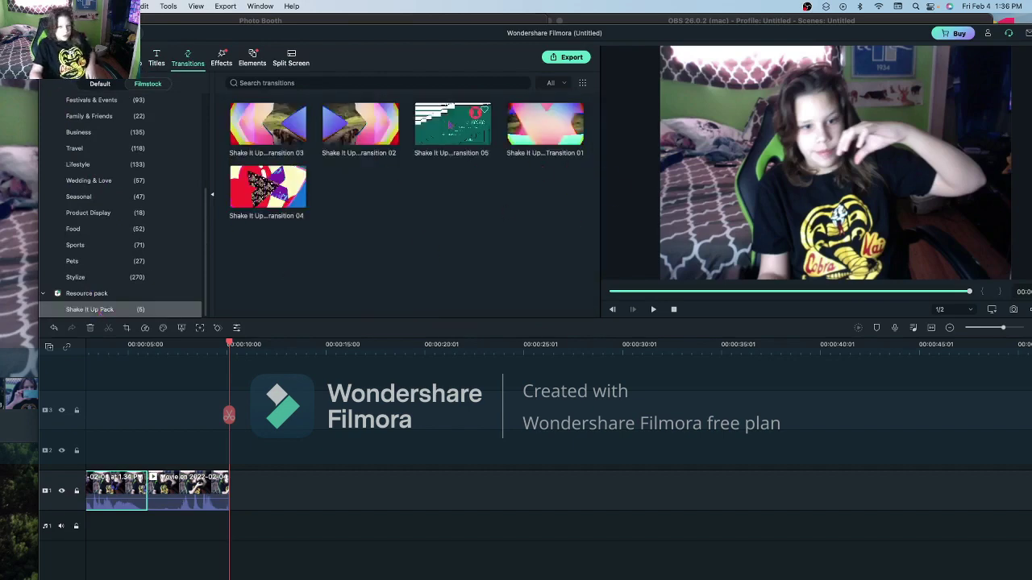
left_click_drag(562, 135, 137, 500)
scroll(139, 355, "down", 3)
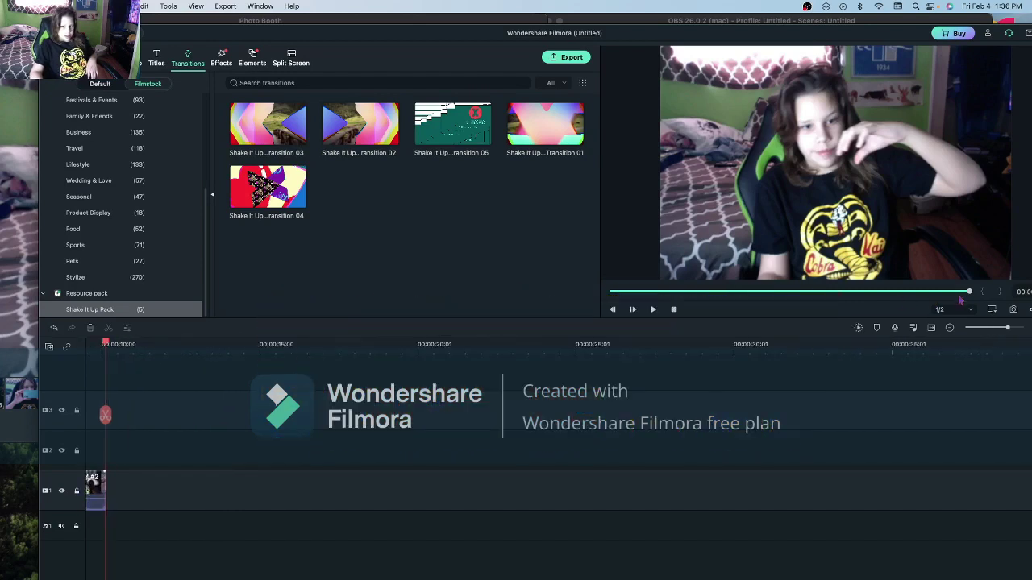
Preview the sequence from its start and look through the second clip's editing commands, including Detach Audio.
left_click_drag(970, 291, 593, 295)
left_click(654, 311)
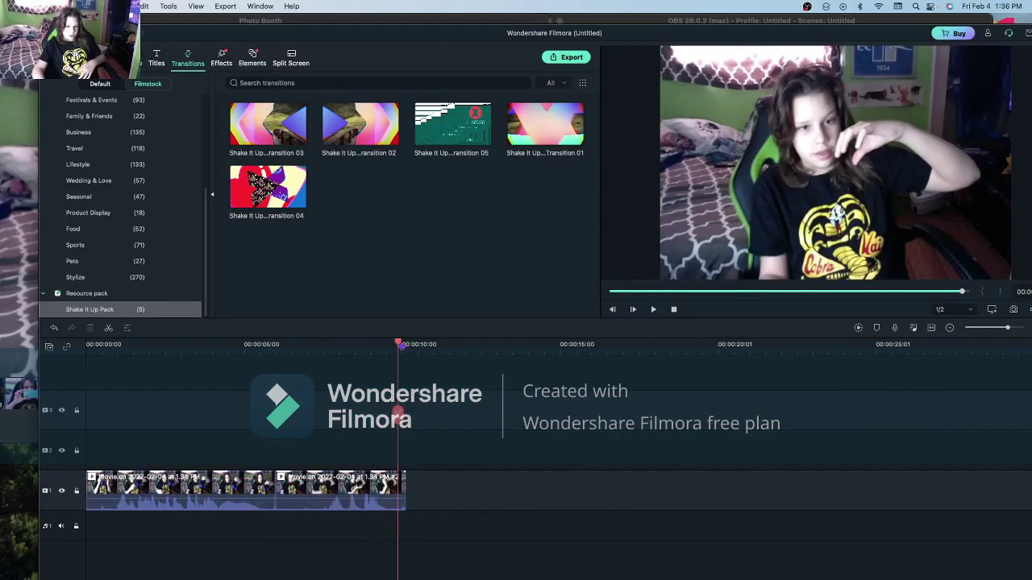
left_click_drag(397, 415, 187, 429)
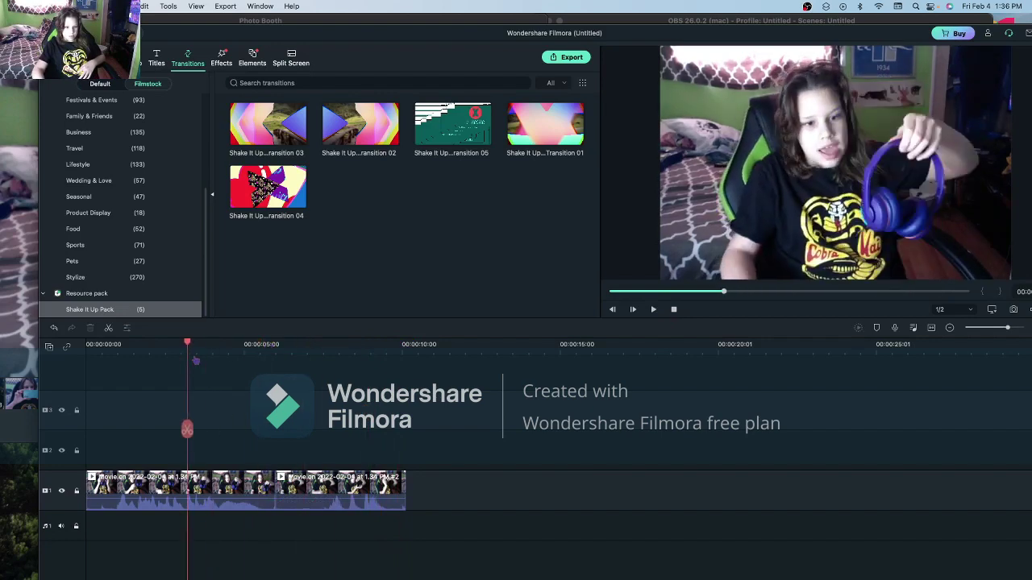
right_click(339, 510)
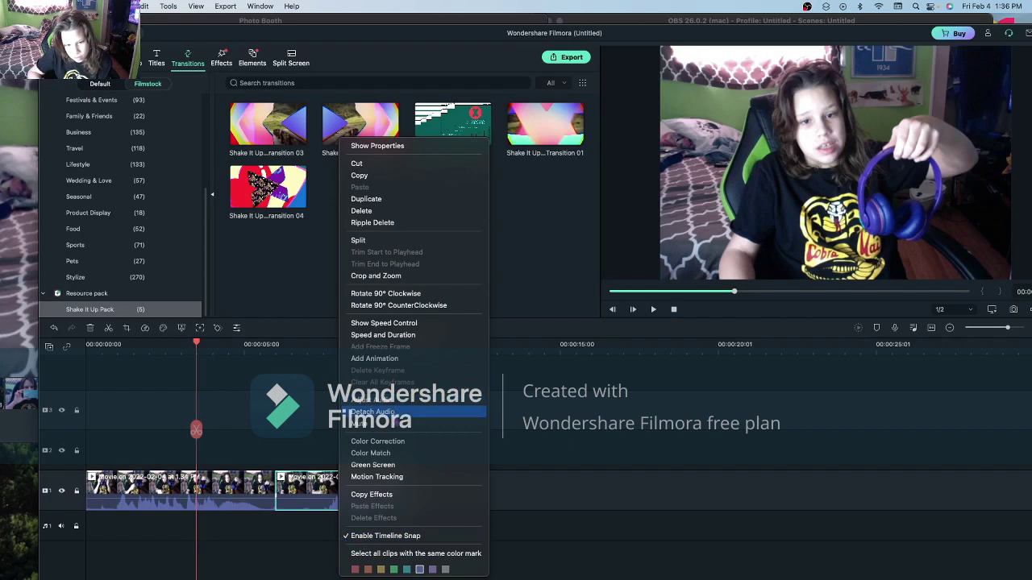
left_click(594, 470)
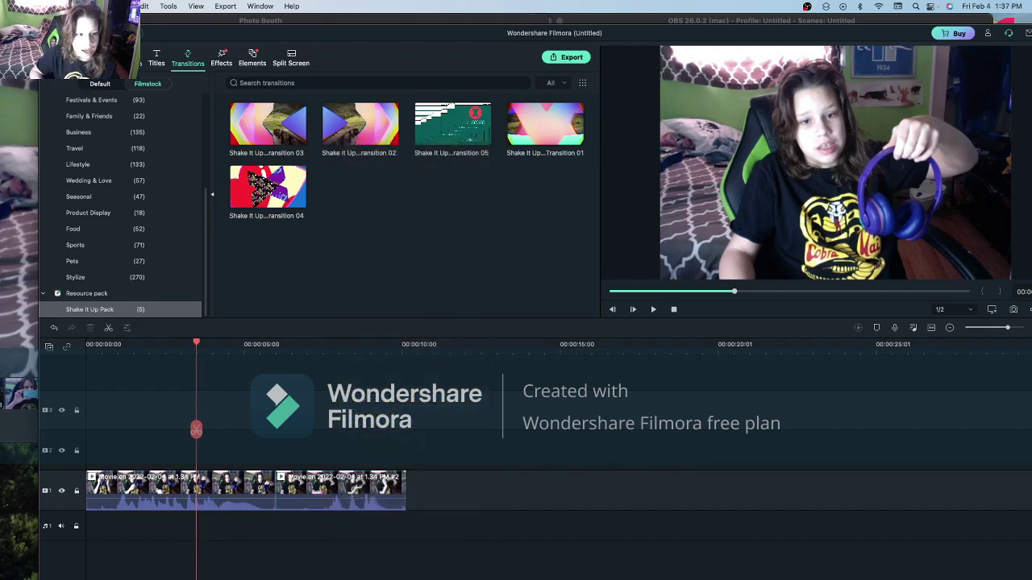
Add the included Flow Free song to the audio track at the timeline start.
left_click(133, 58)
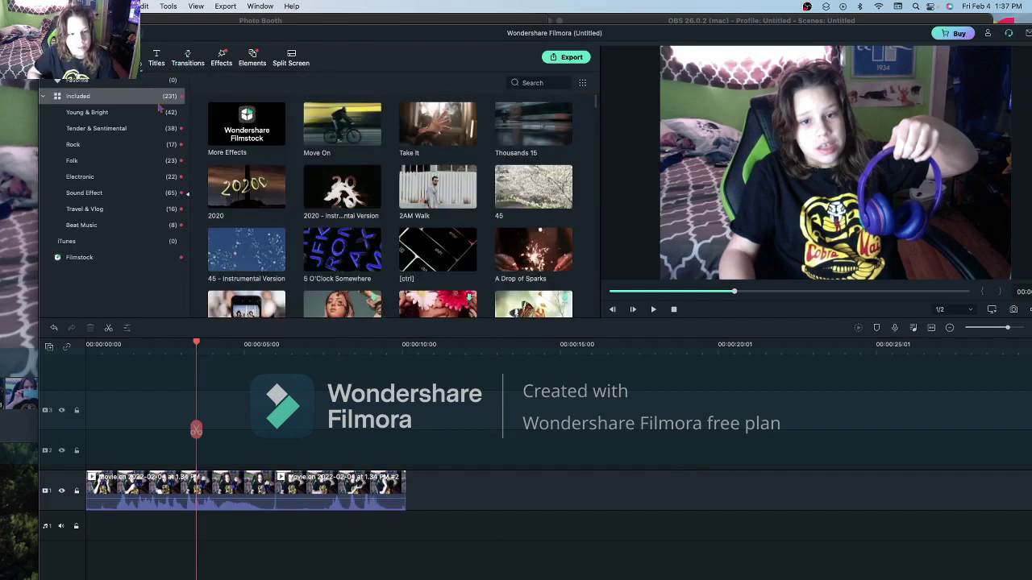
scroll(467, 195, "down", 10)
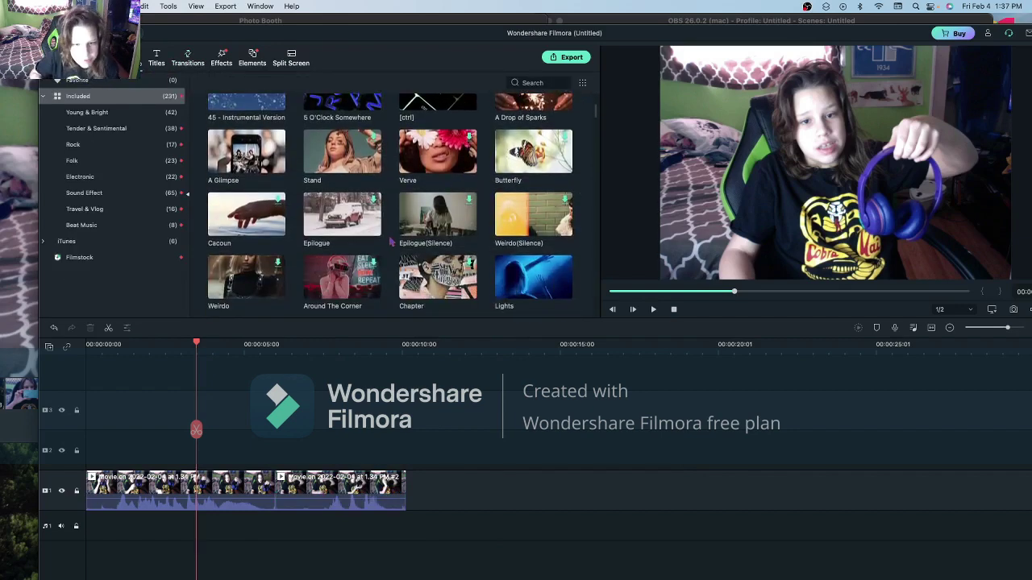
scroll(476, 272, "down", 10)
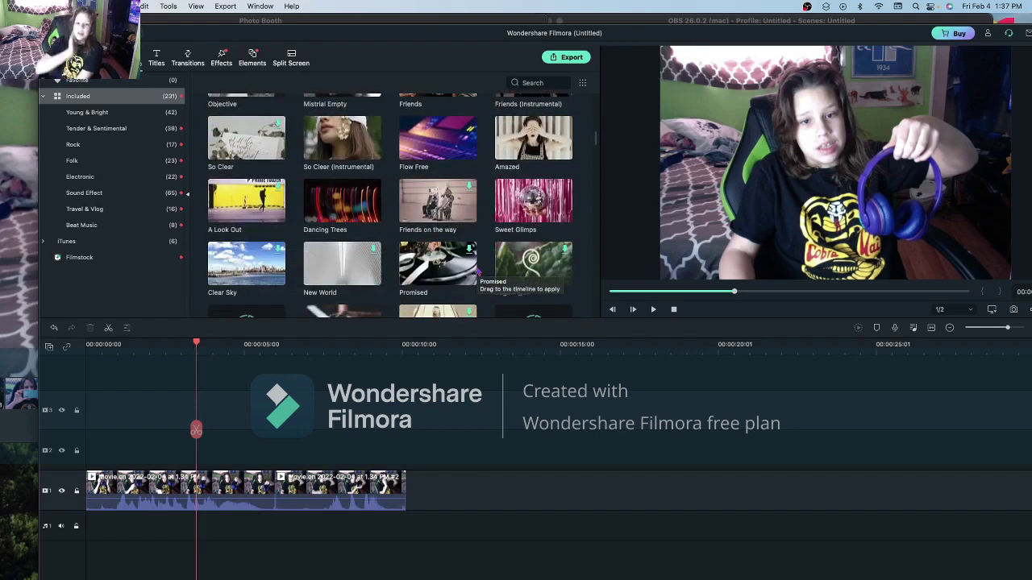
left_click_drag(448, 156, 100, 523)
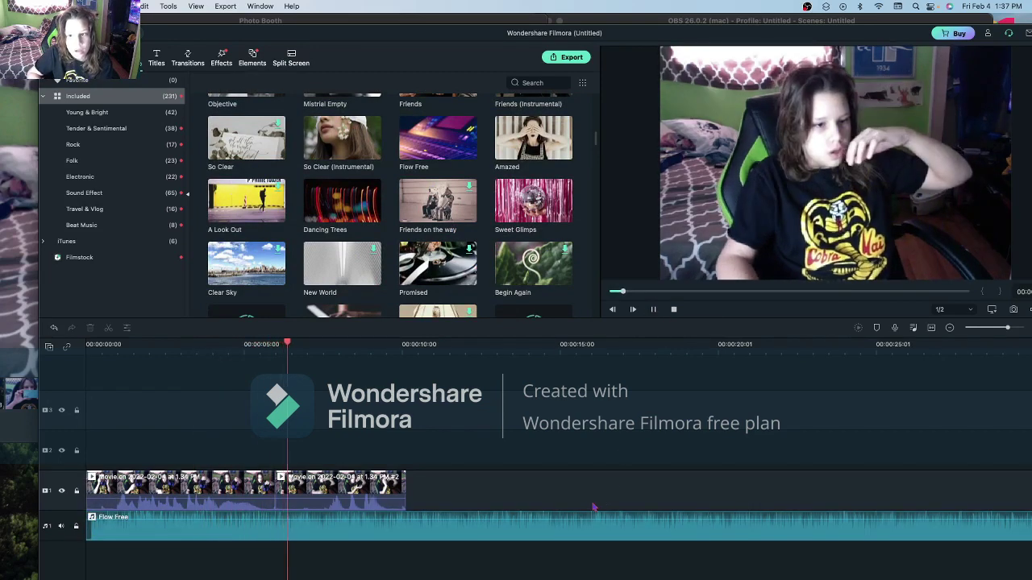
Lower the volume of the Flow Free song to almost nothing and play the sequence to hear the result.
left_click(653, 311)
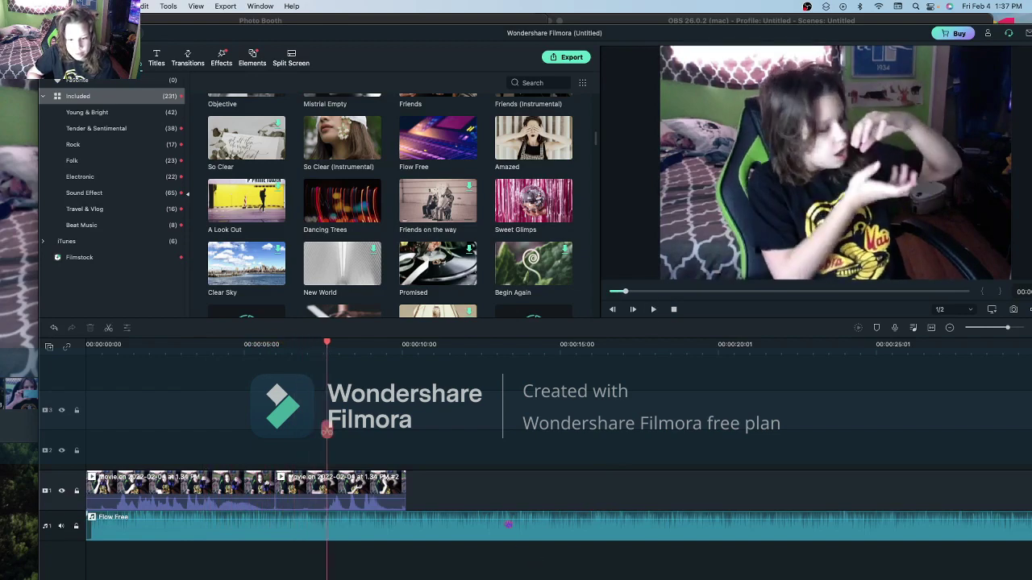
left_click_drag(506, 524, 502, 545)
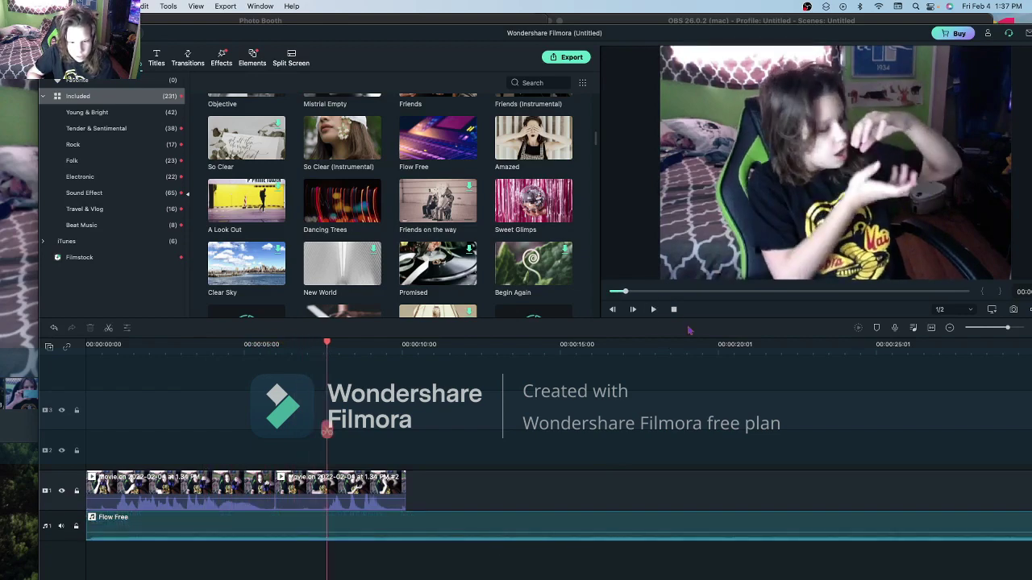
left_click(654, 310)
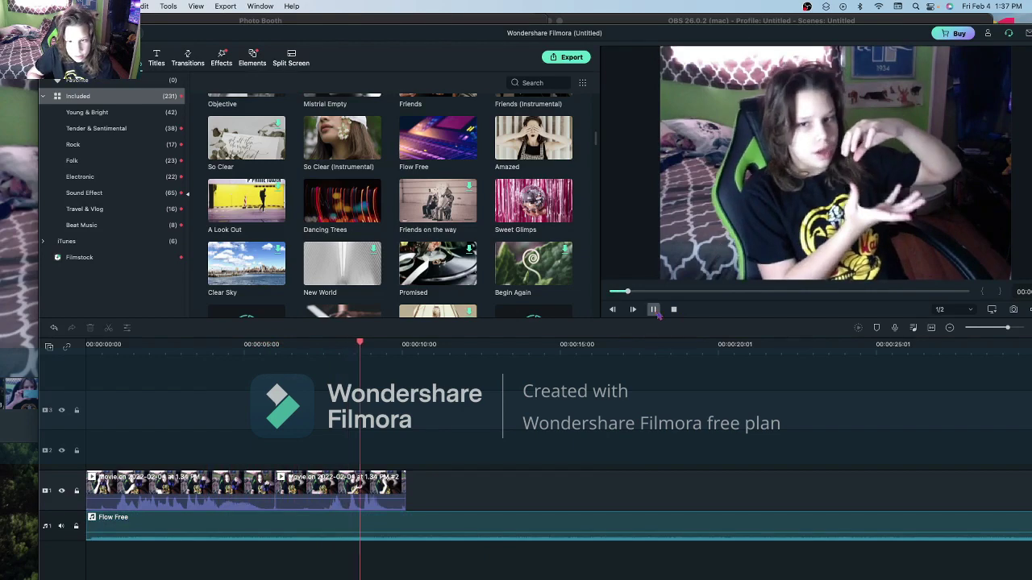
left_click_drag(631, 292, 468, 295)
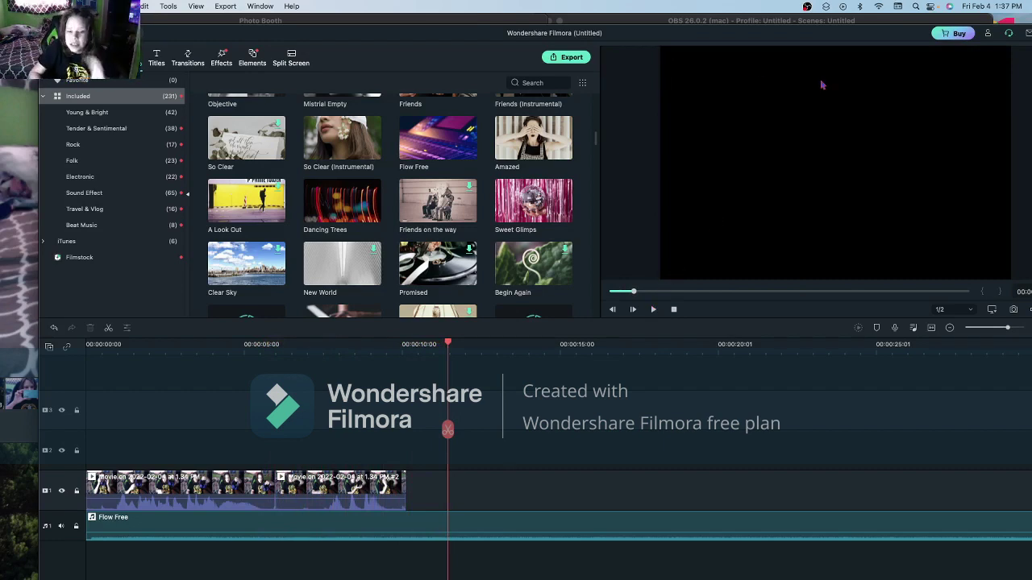
left_click(692, 21)
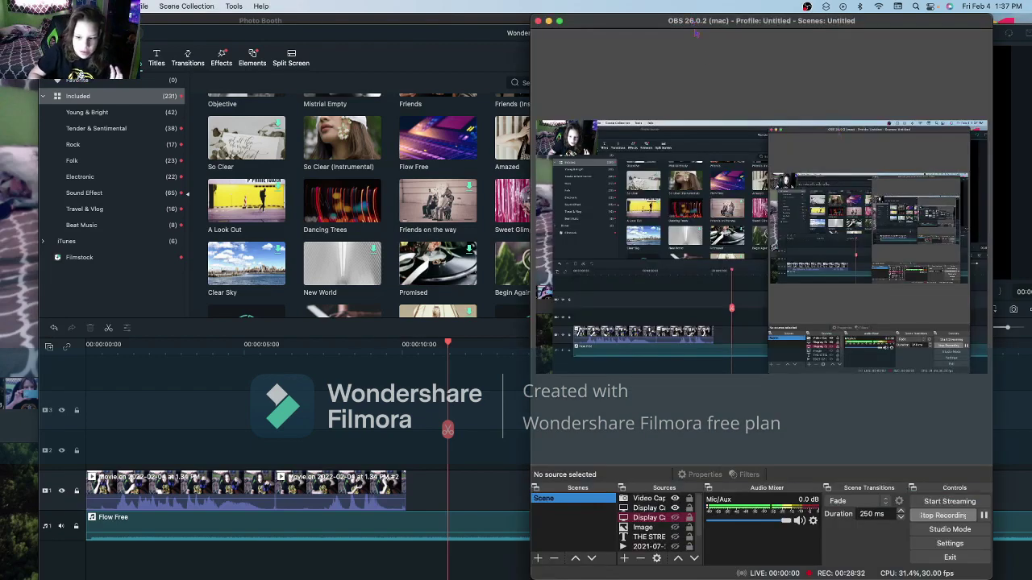